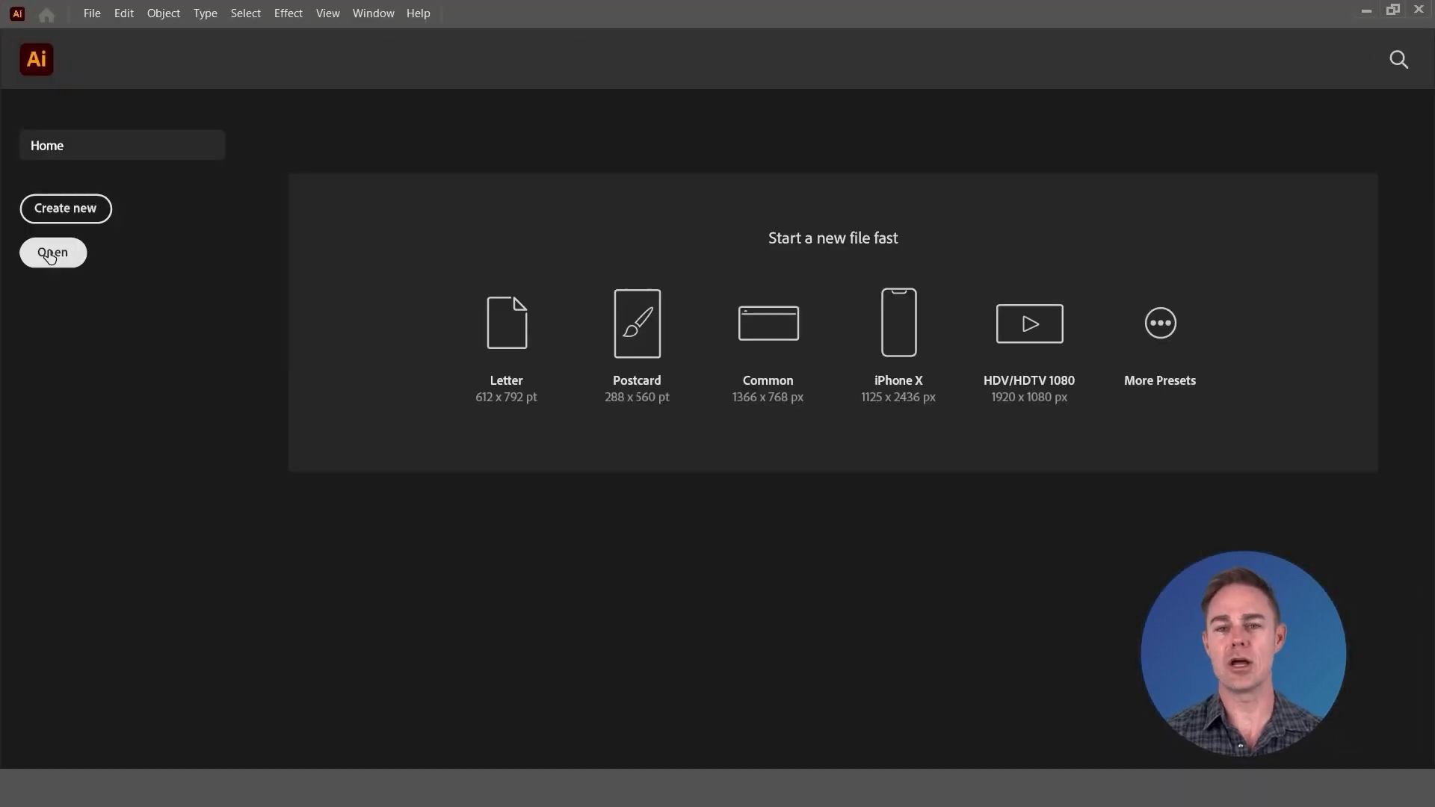
# - Create a new 1500 x 1500 pt document with one artboard, RGB Color mode and Screen (72 ppi) raster effects
pyautogui.click(91, 205)
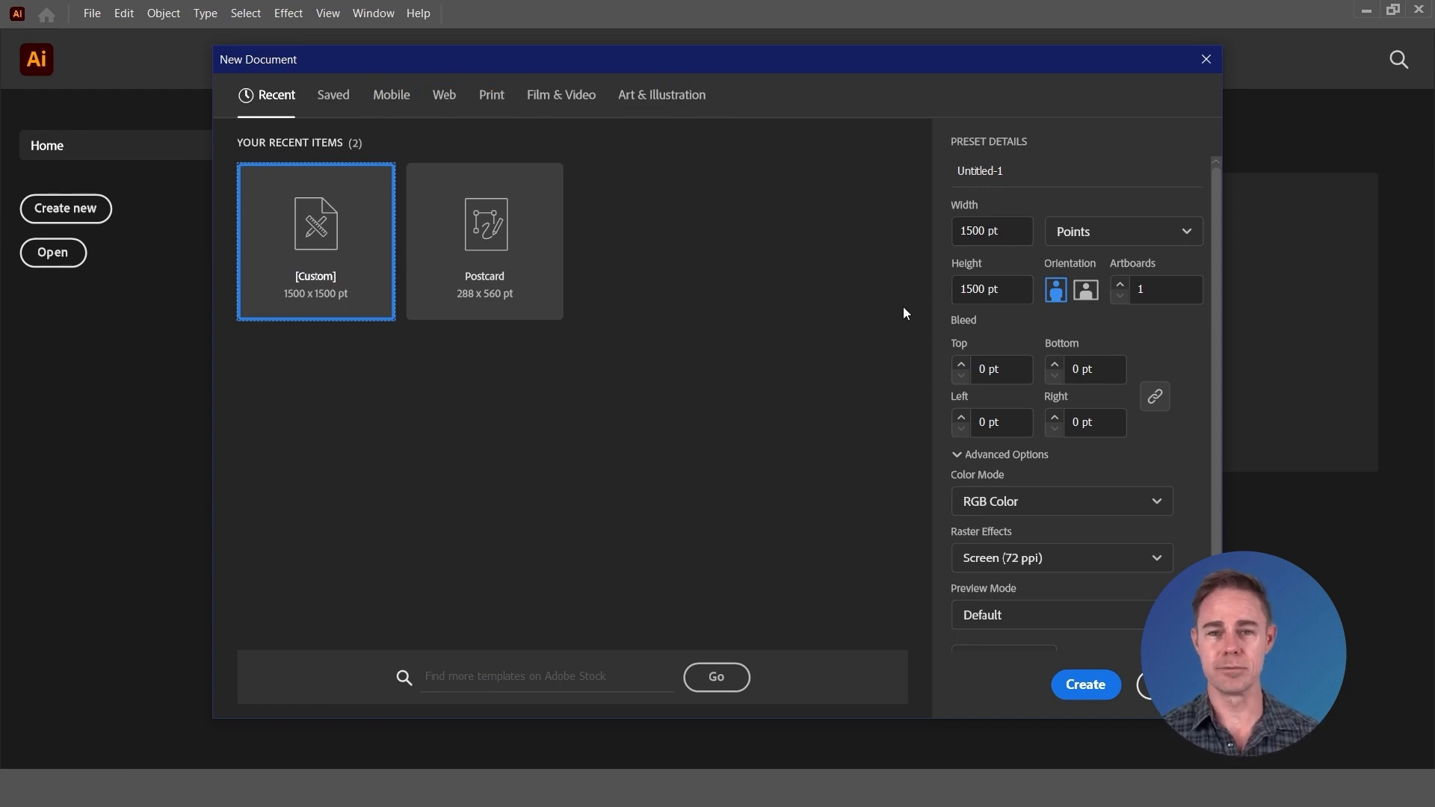
pyautogui.click(979, 233)
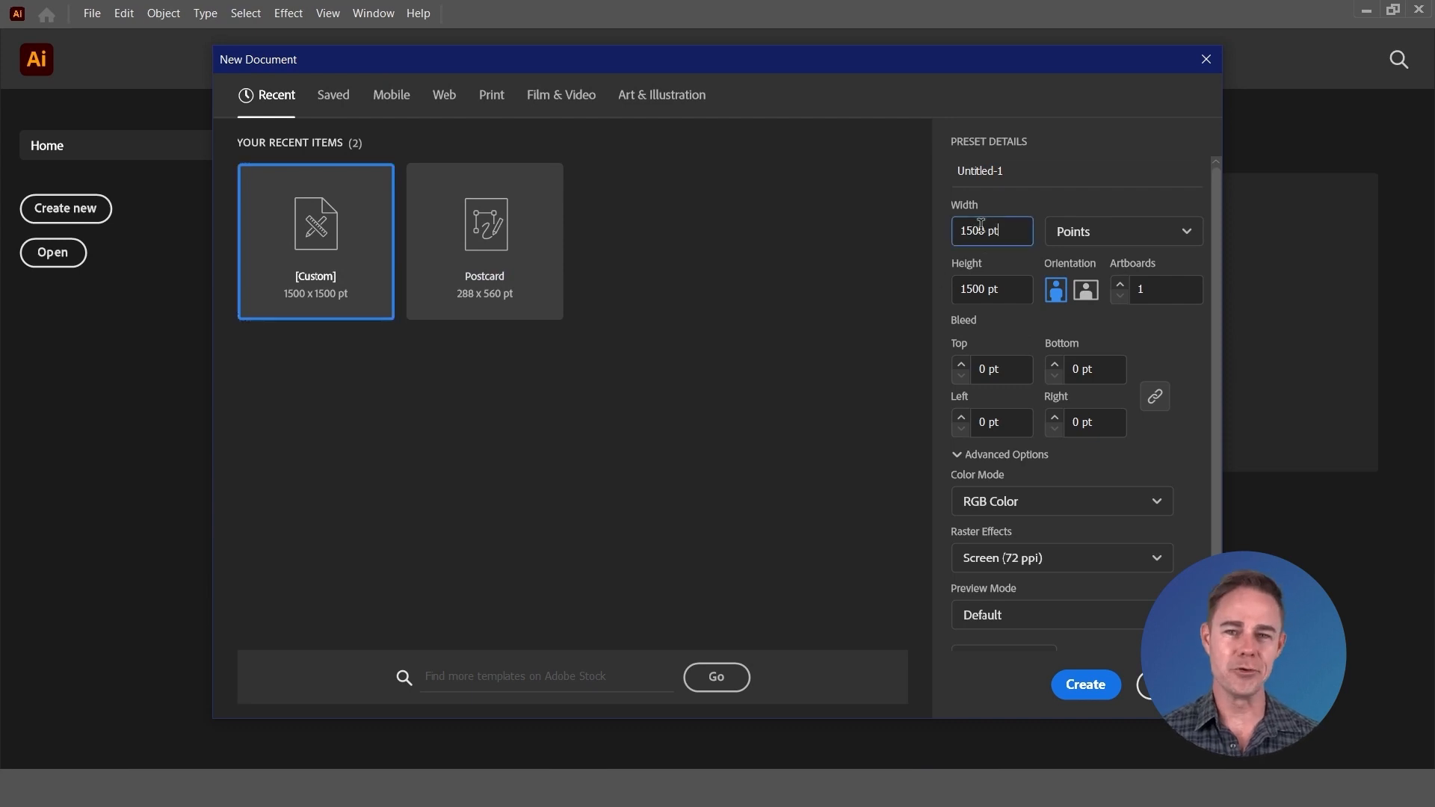
pyautogui.click(990, 289)
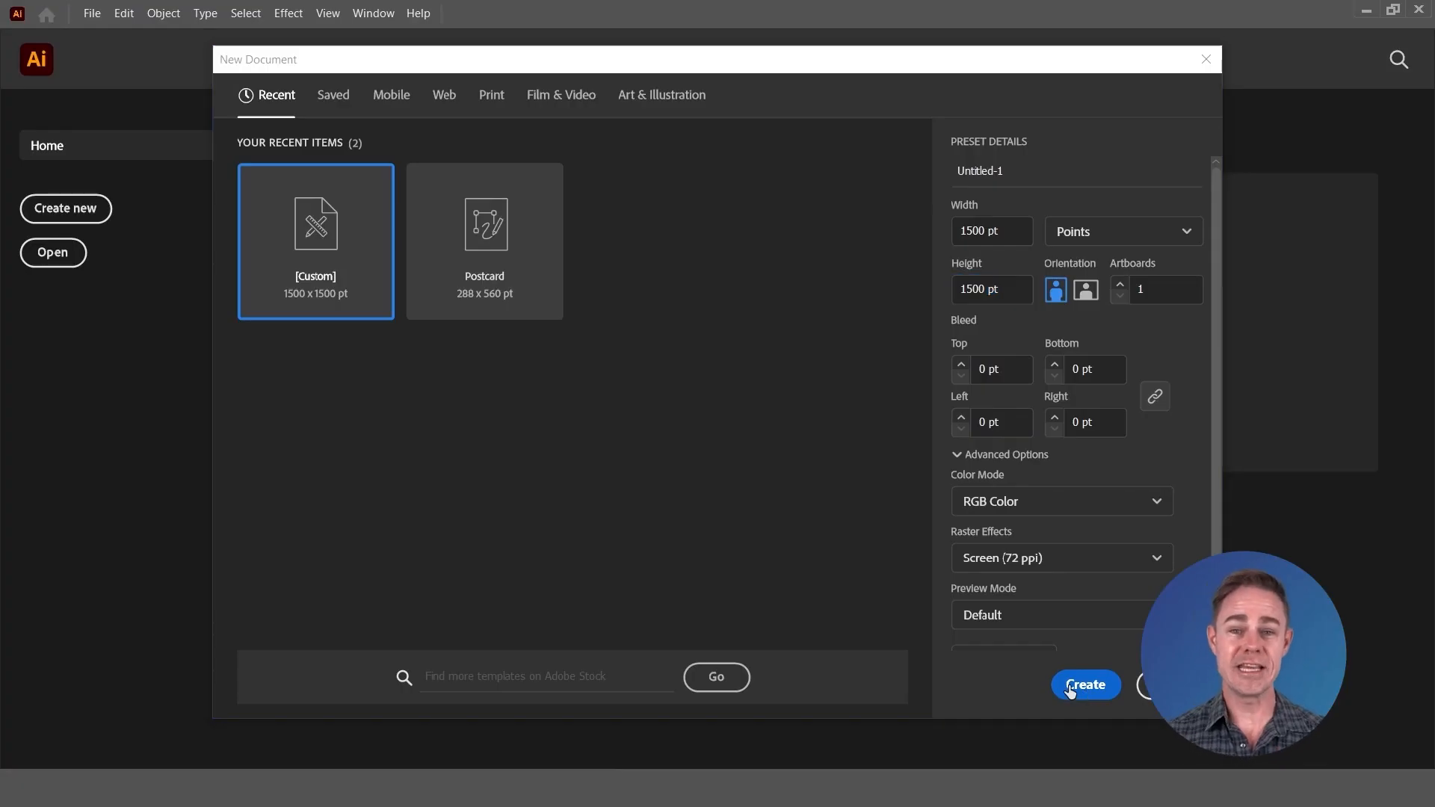
pyautogui.click(1084, 685)
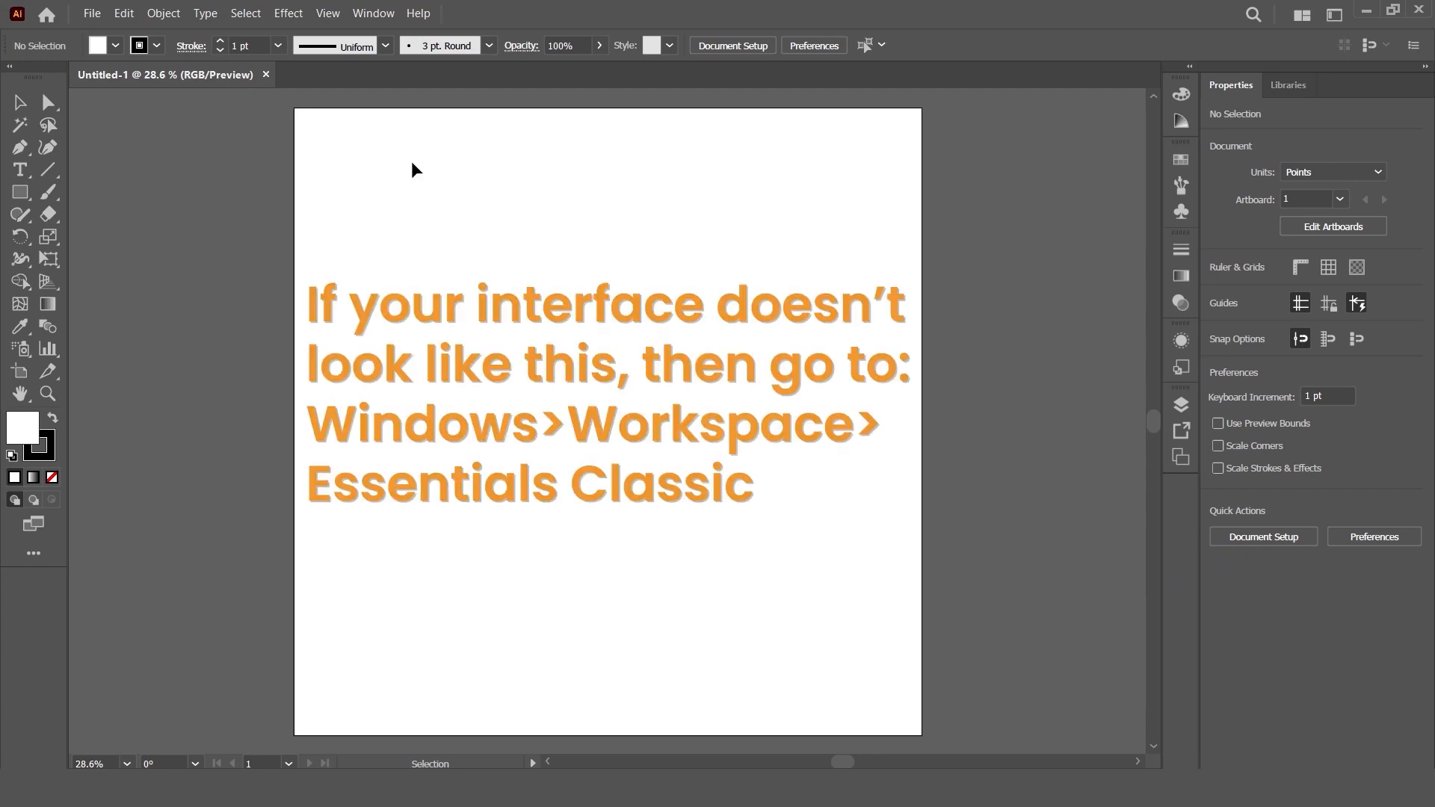
# - Switch the workspace to Essentials Classic
pyautogui.click(374, 14)
pyautogui.moveTo(706, 87)
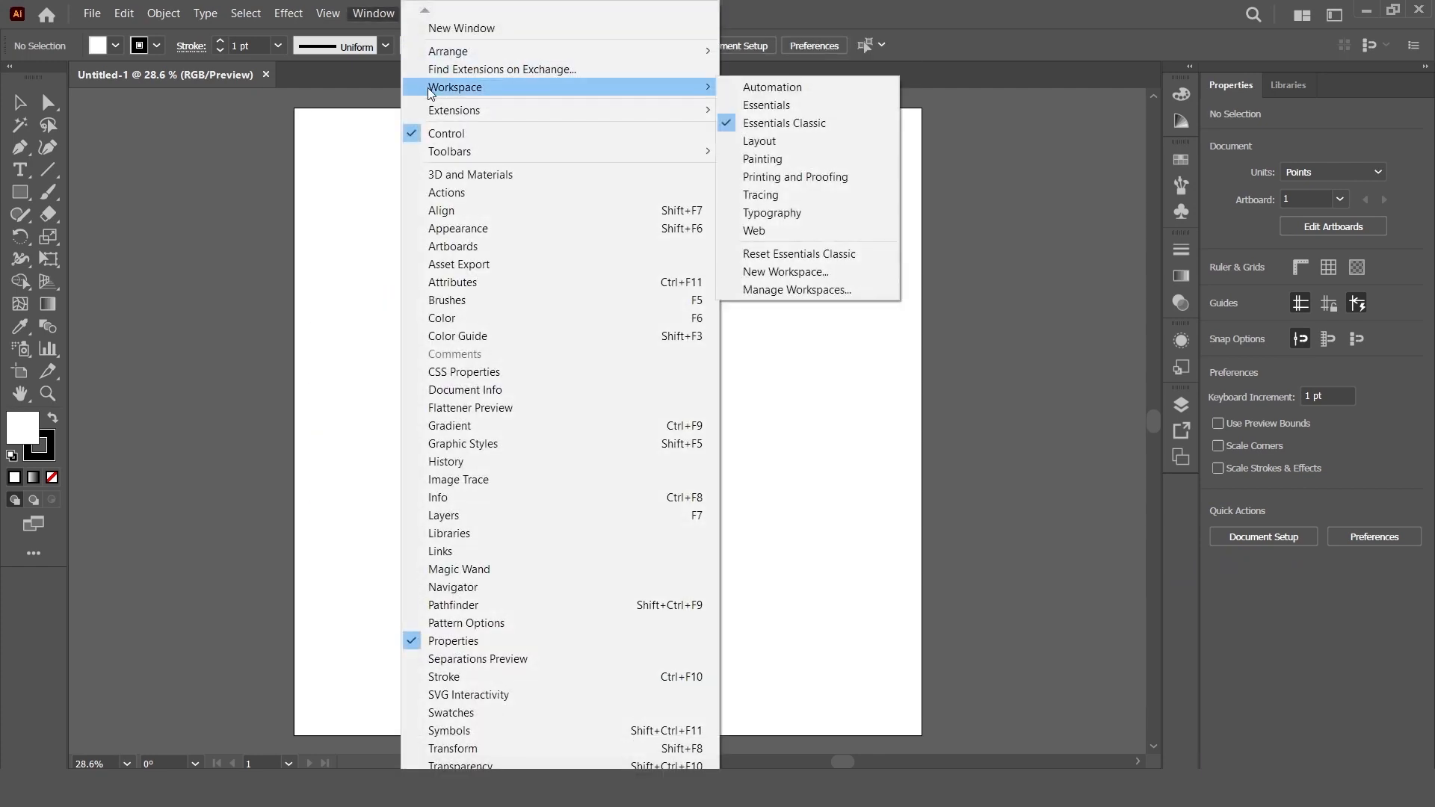
pyautogui.click(751, 124)
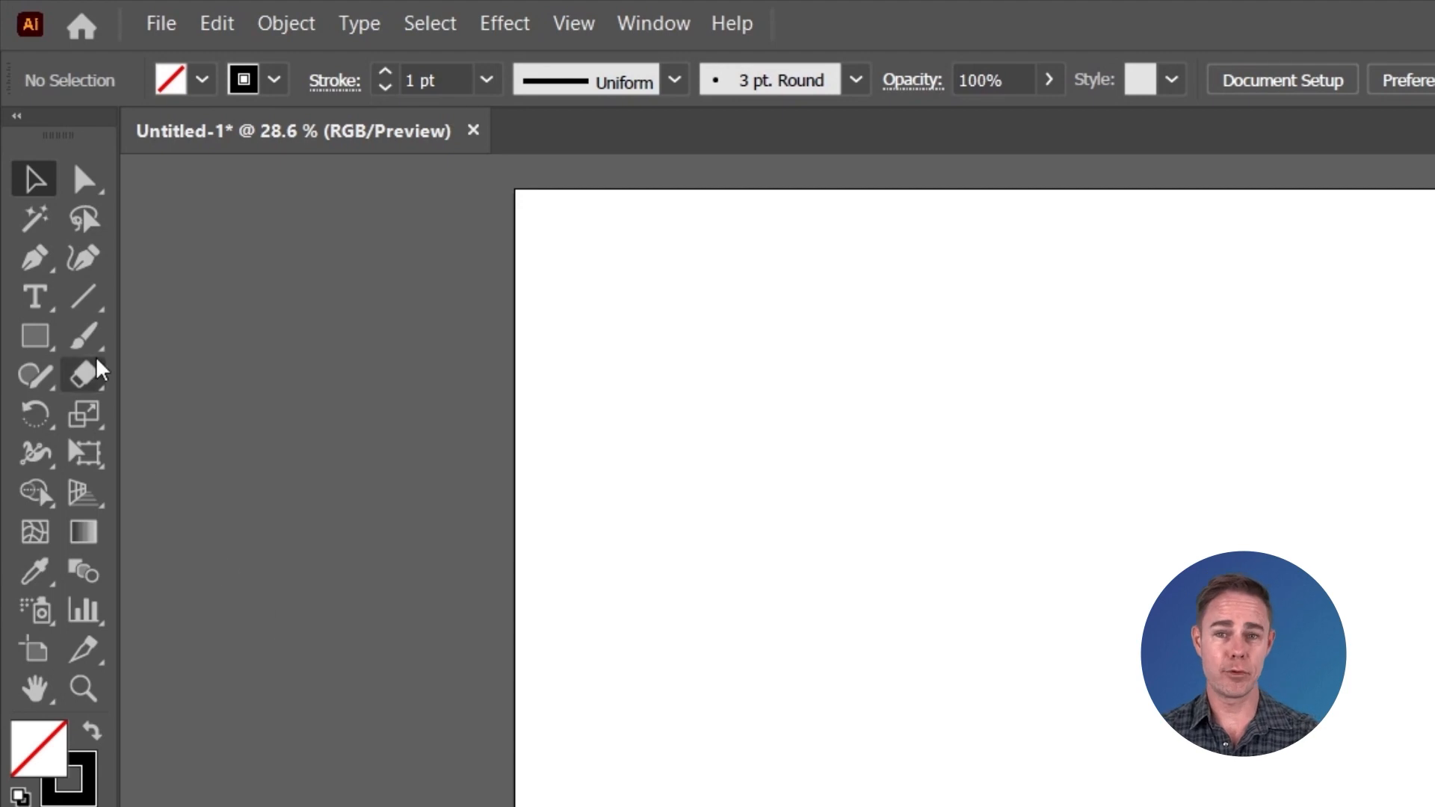
# - Check the Paintbrush tool's fidelity and path-editing options without changing them
pyautogui.click(83, 336)
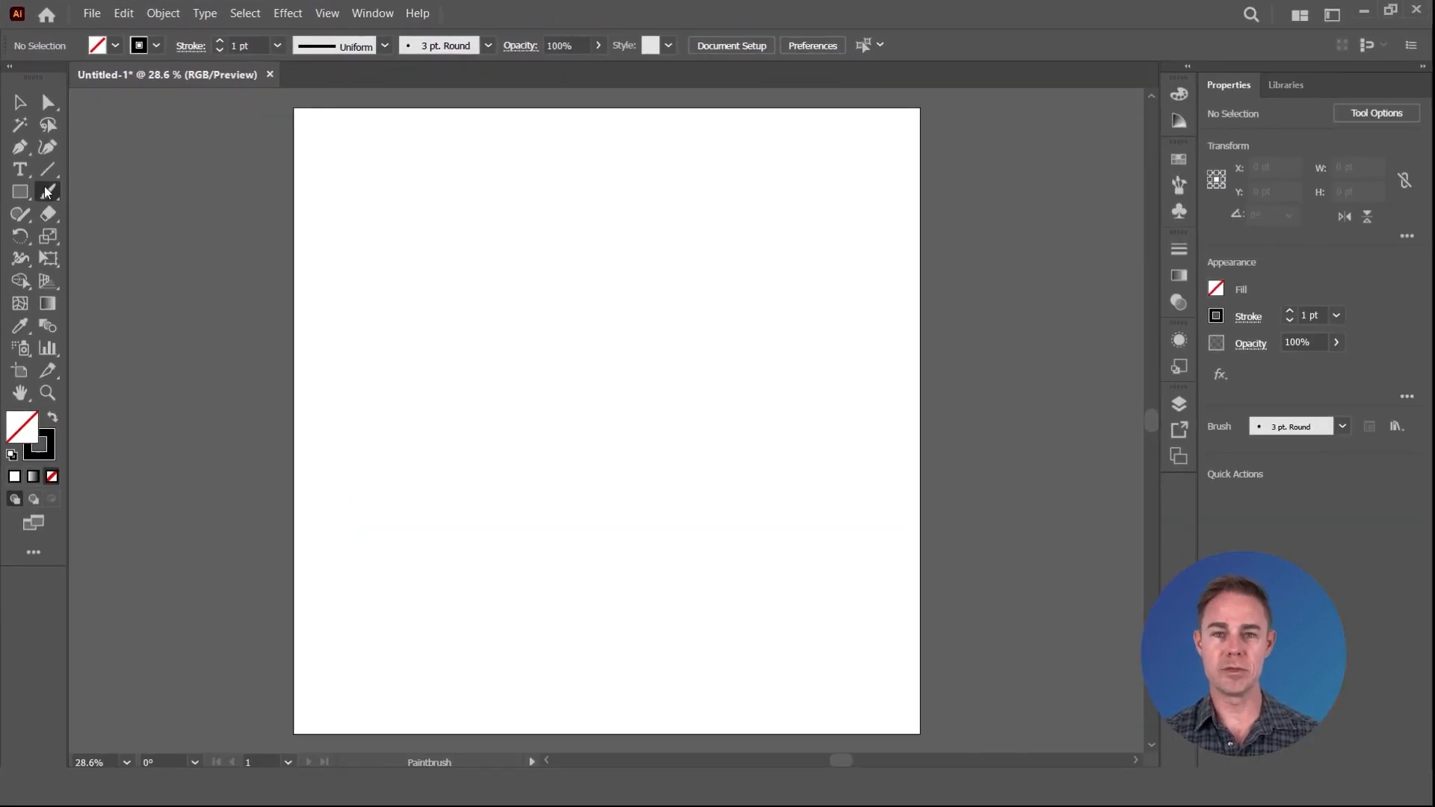
pyautogui.doubleClick(71, 292)
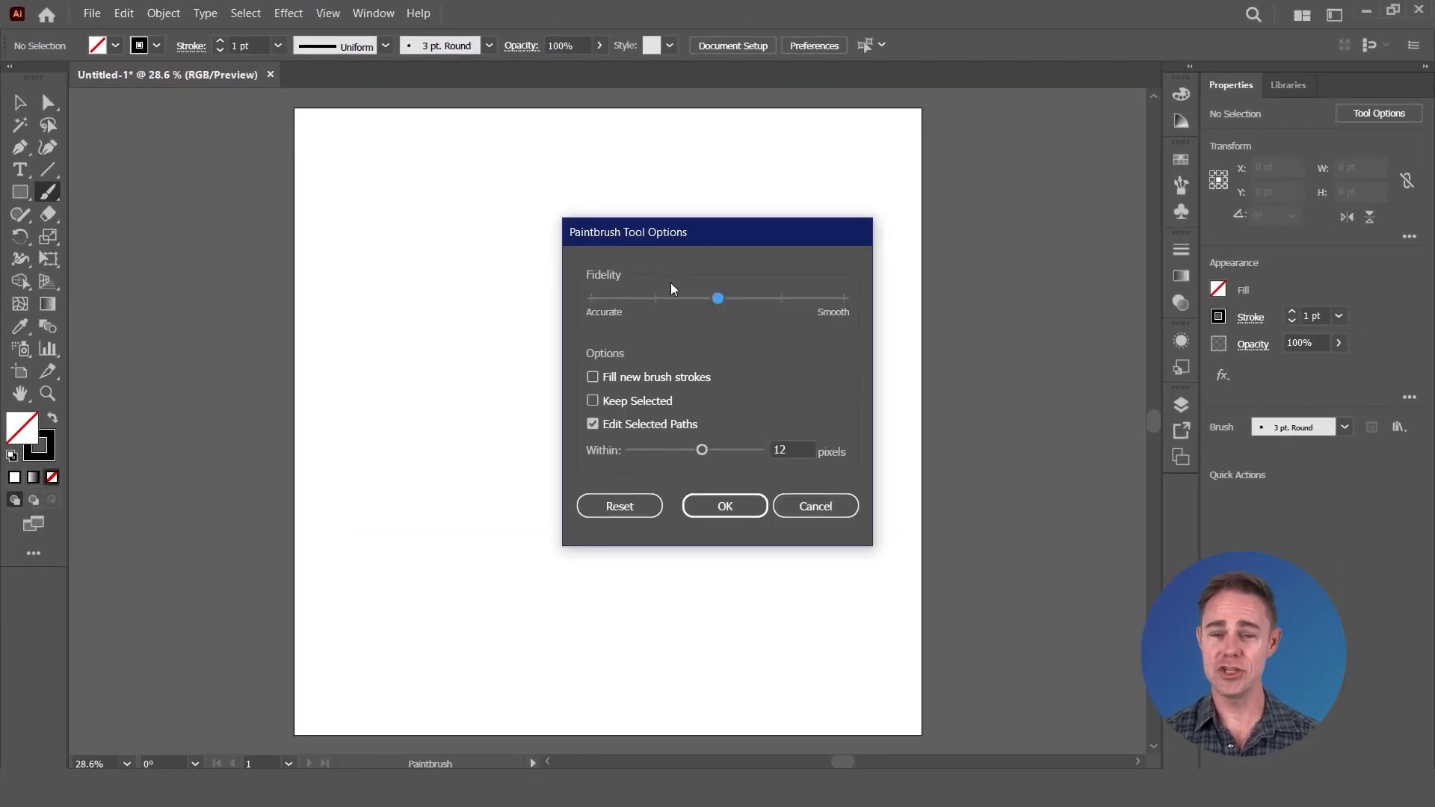
pyautogui.press('Escape')
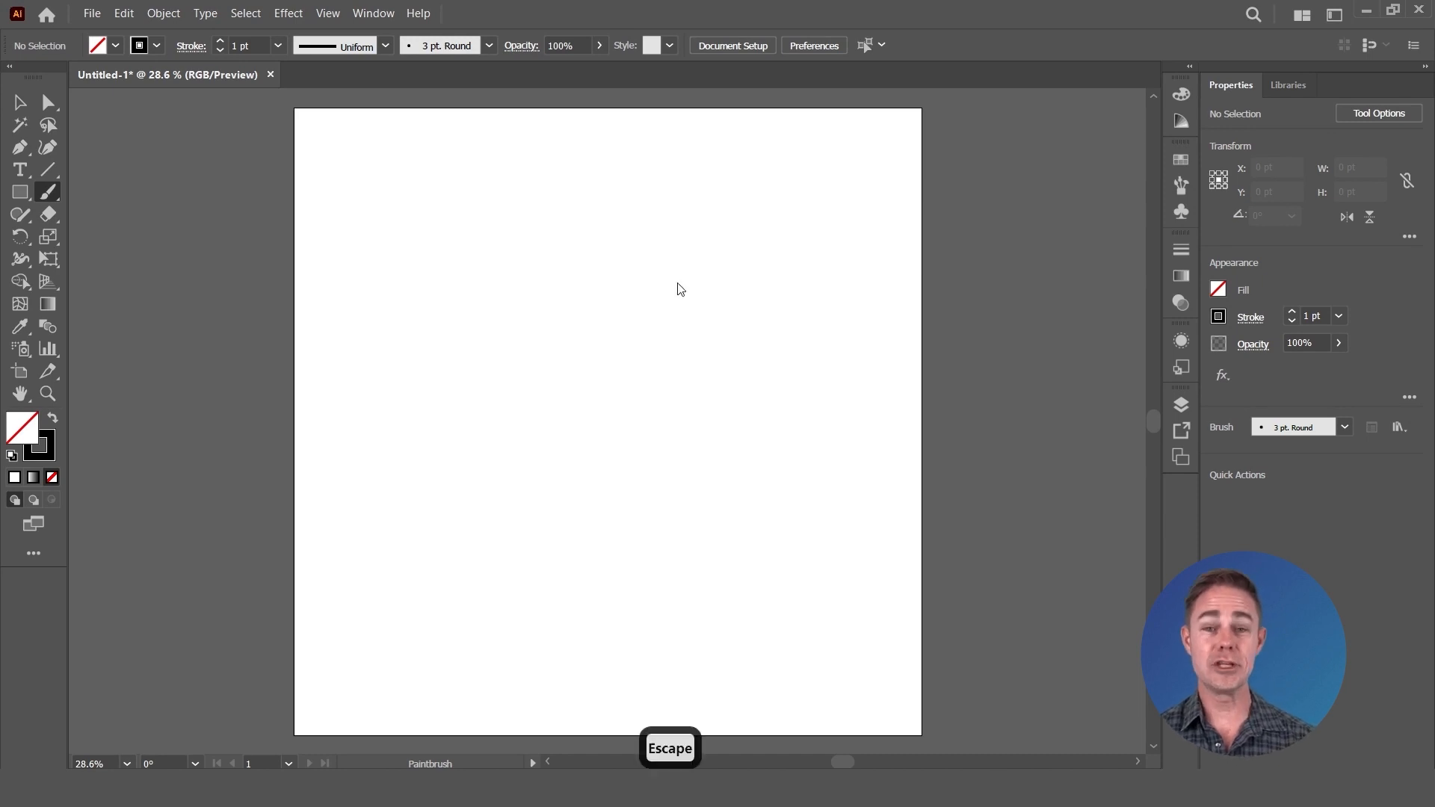
# - Try increasing the paintbrush size by three increments and reducing it by three again
pyautogui.press(']')
pyautogui.press(']')
pyautogui.press(']')
pyautogui.press('[')
pyautogui.press('[')
pyautogui.press('[')
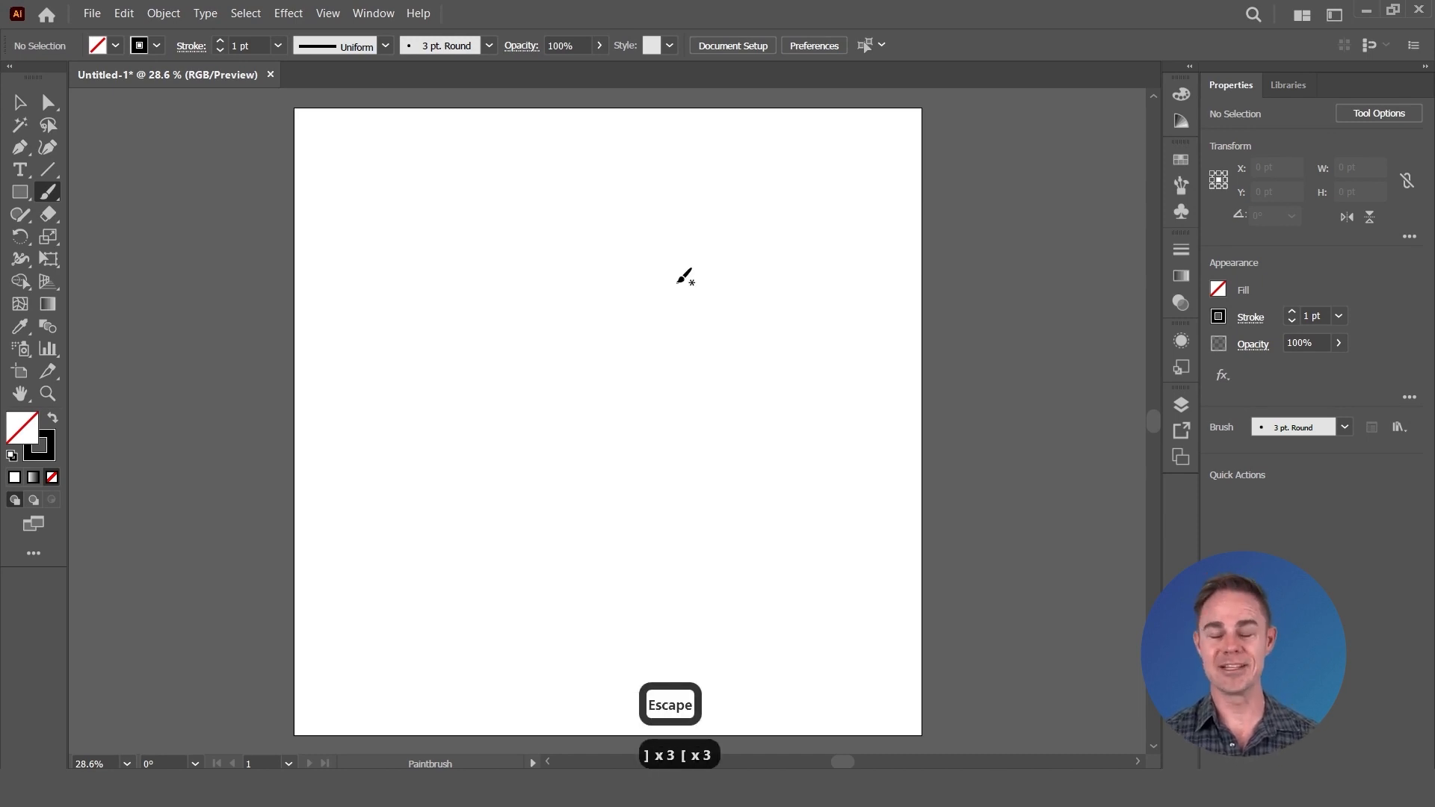
# - Draw a spiral about 584 pt wide and 571 pt high in the upper part of the artboard
pyautogui.click(47, 192)
pyautogui.click(17, 196)
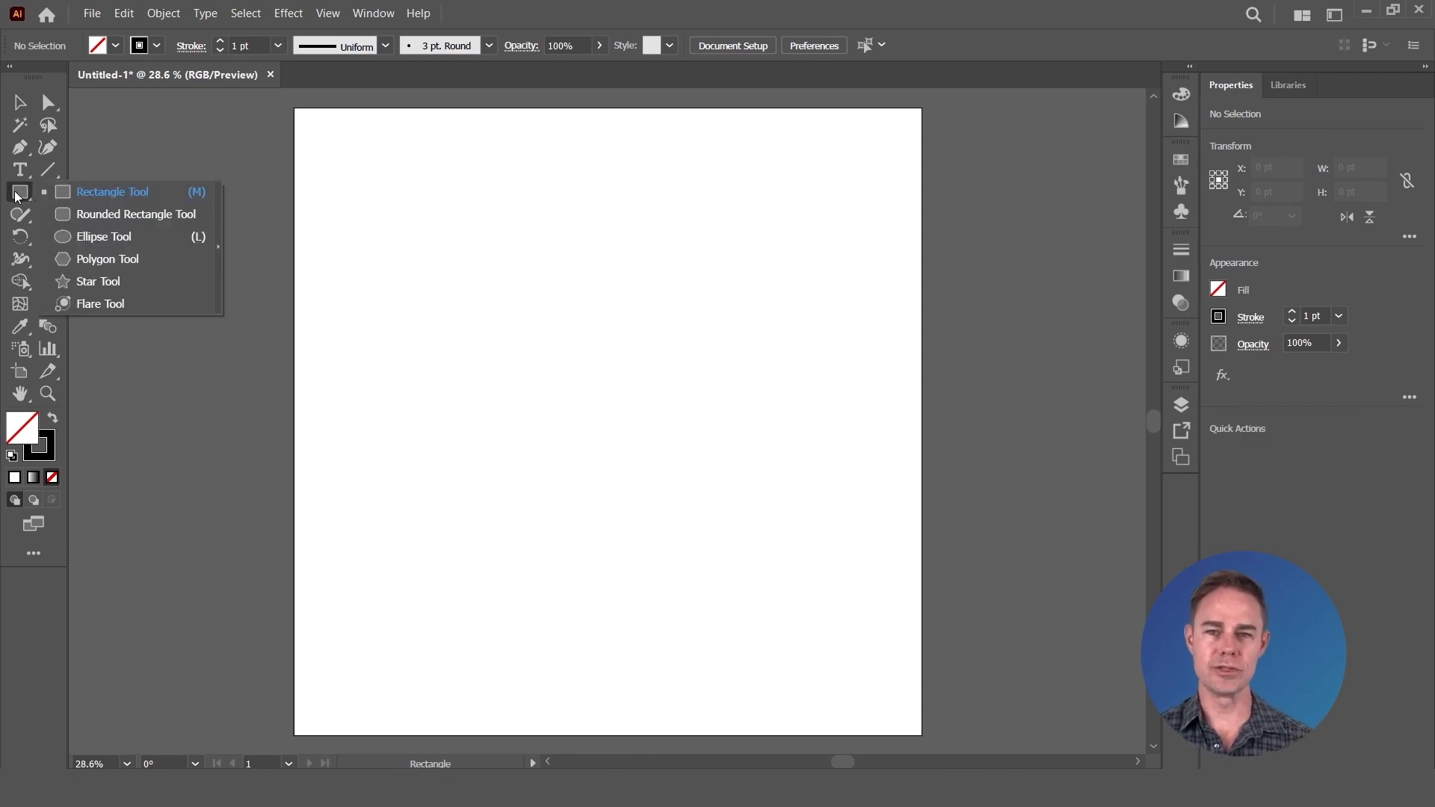
pyautogui.click(49, 172)
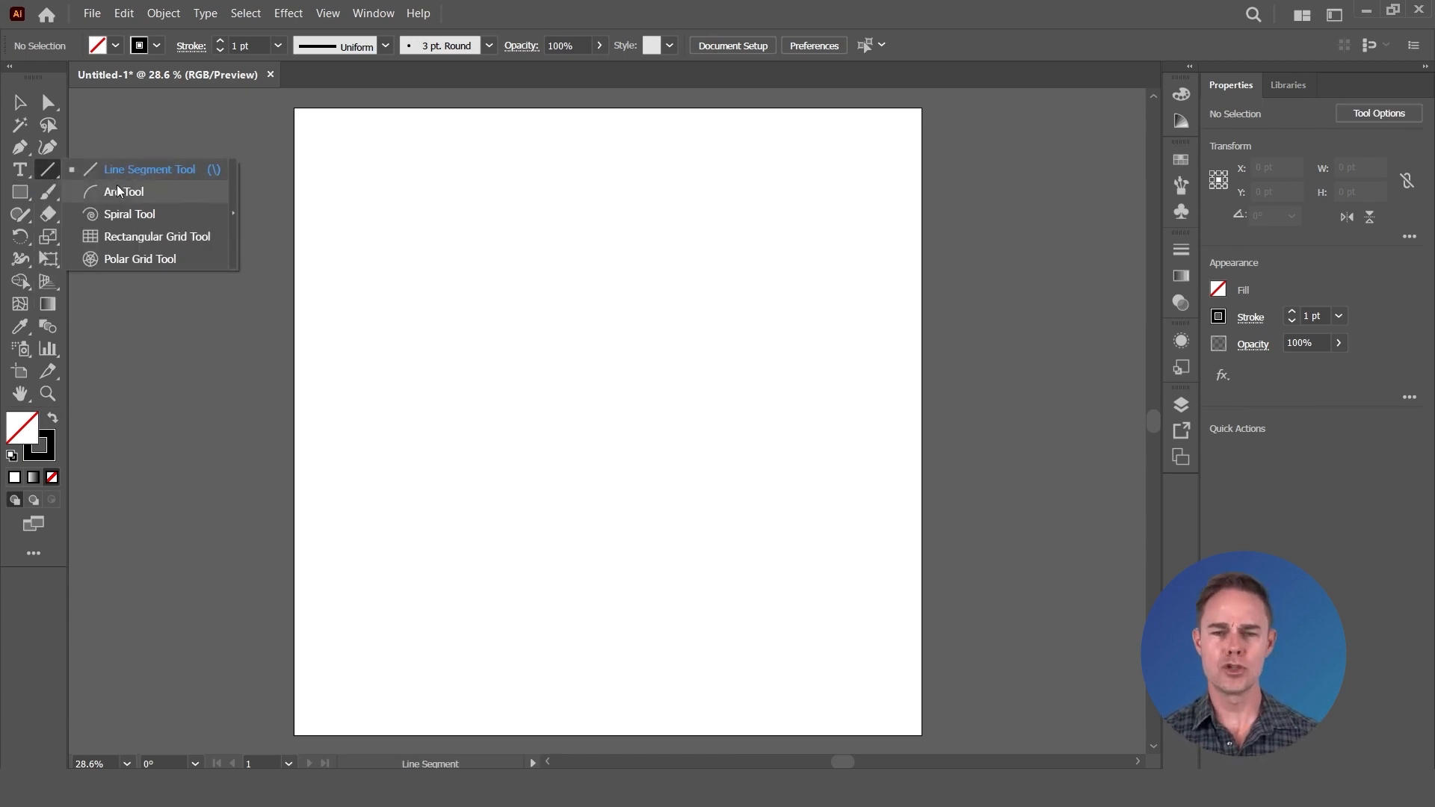
pyautogui.click(119, 216)
pyautogui.moveTo(556, 303); pyautogui.dragTo(656, 413)
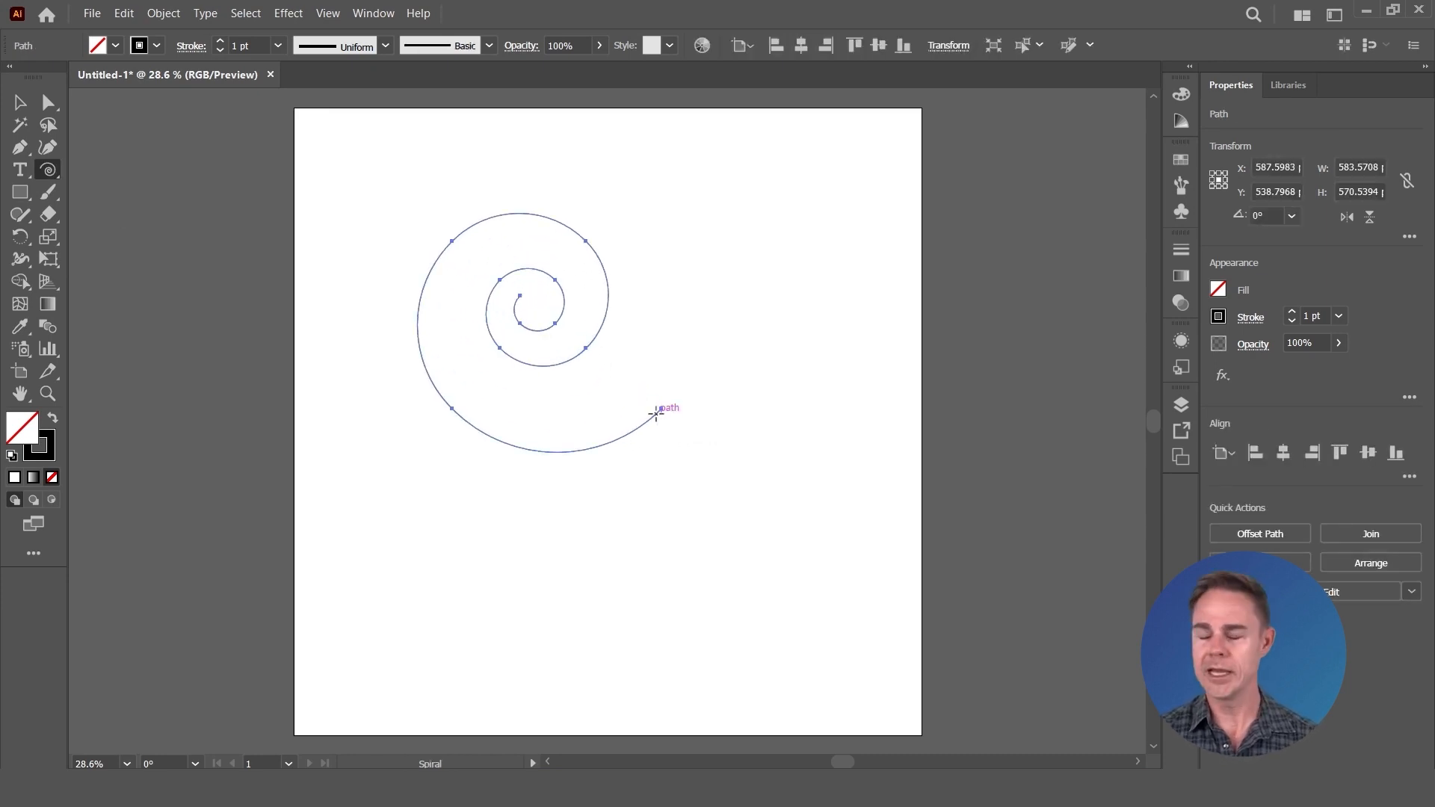
# - Add a second, overlapping spiral beside the first with a radius of about 354 pt, 80% decay and 10 segments
pyautogui.click(703, 335)
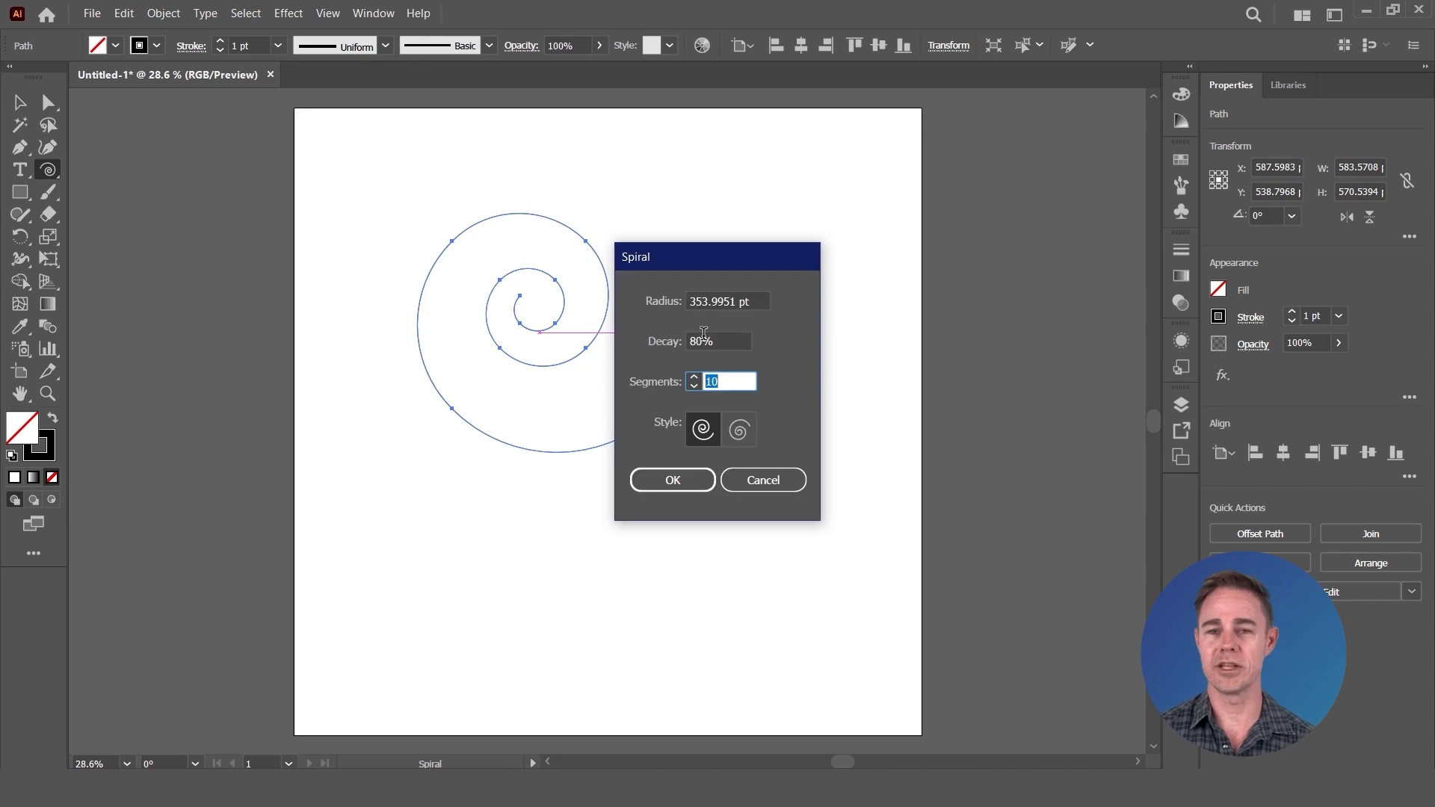
pyautogui.click(683, 473)
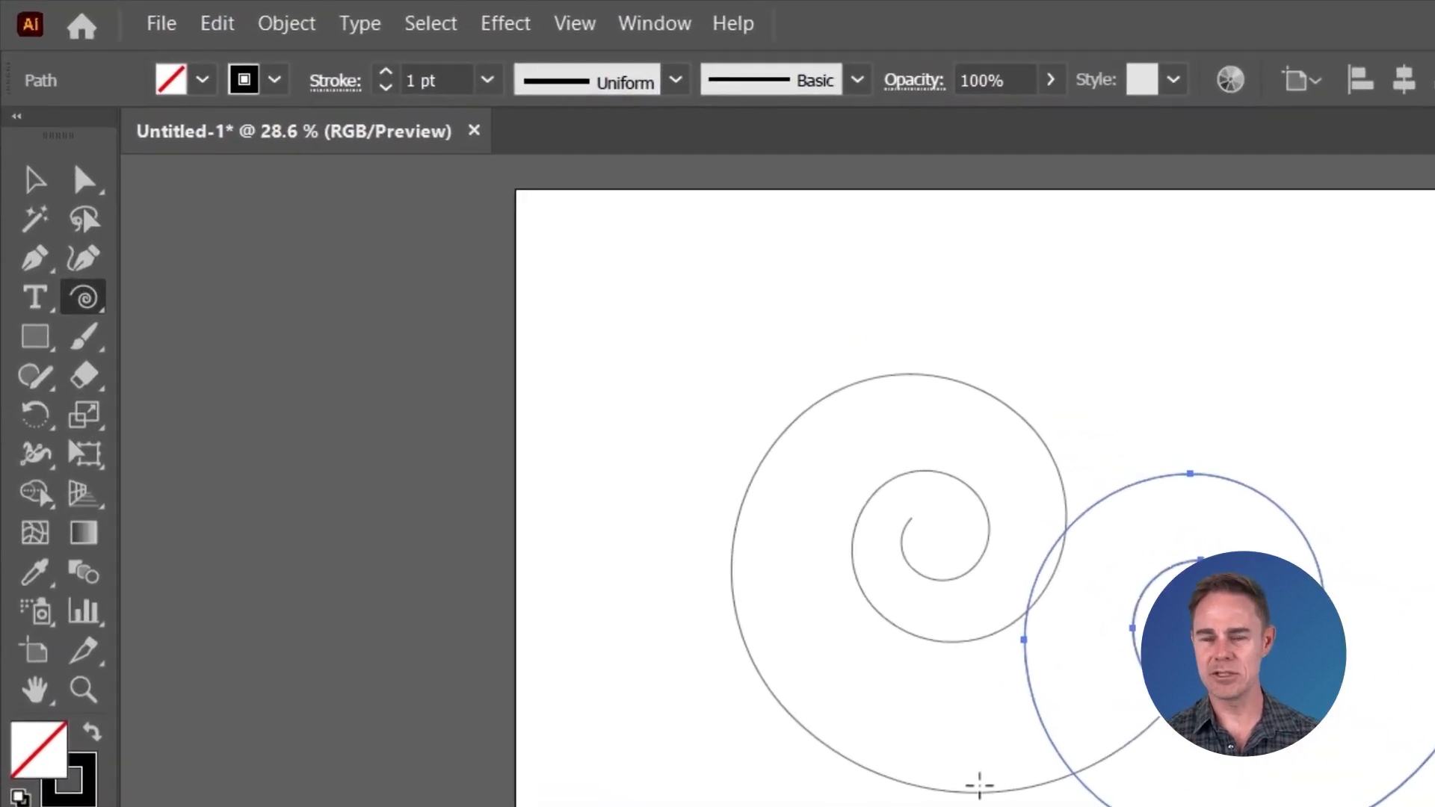
pyautogui.press('v')
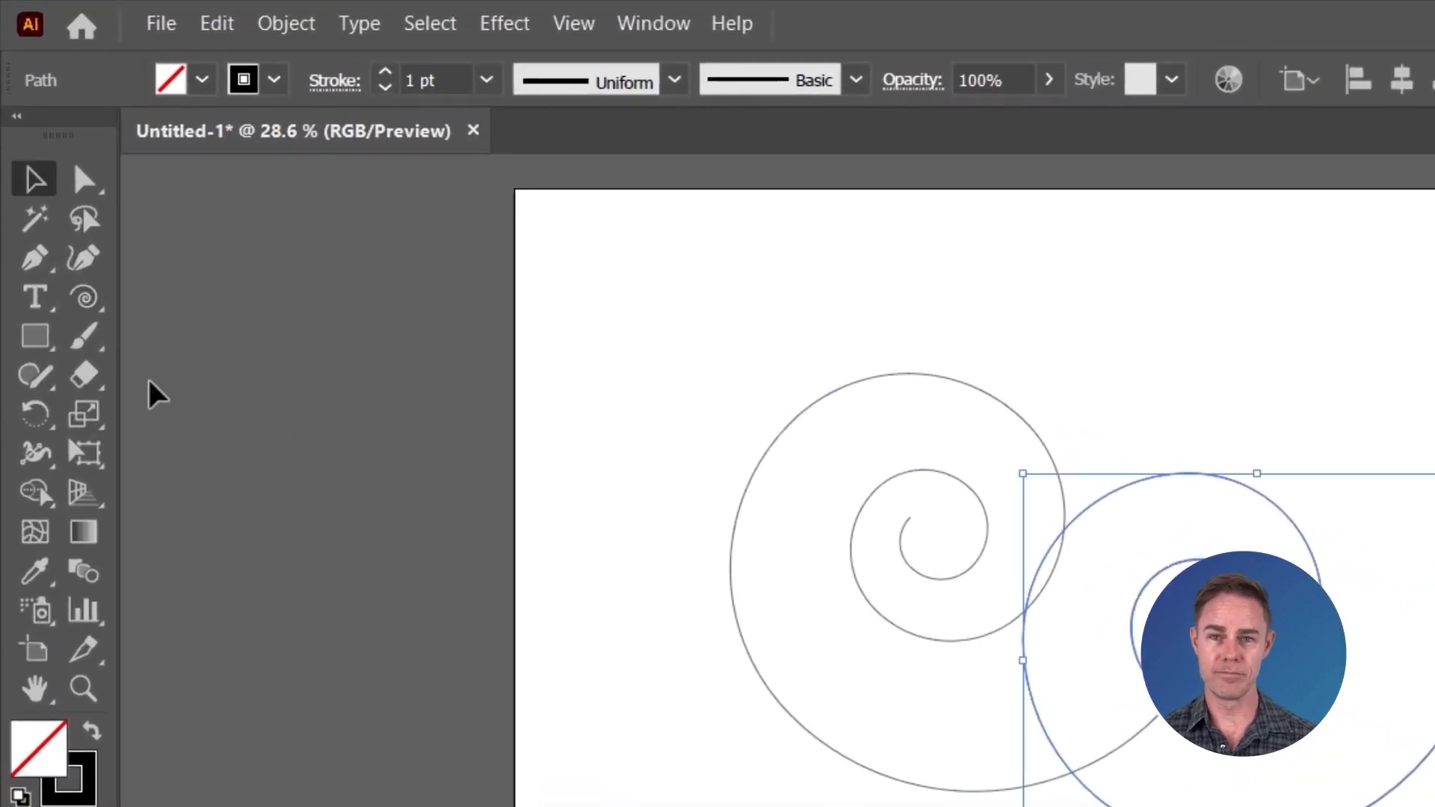
# - Paint a small freehand arrowhead-like shape in the artboard's lower left and delete it together with both spirals
pyautogui.click(83, 337)
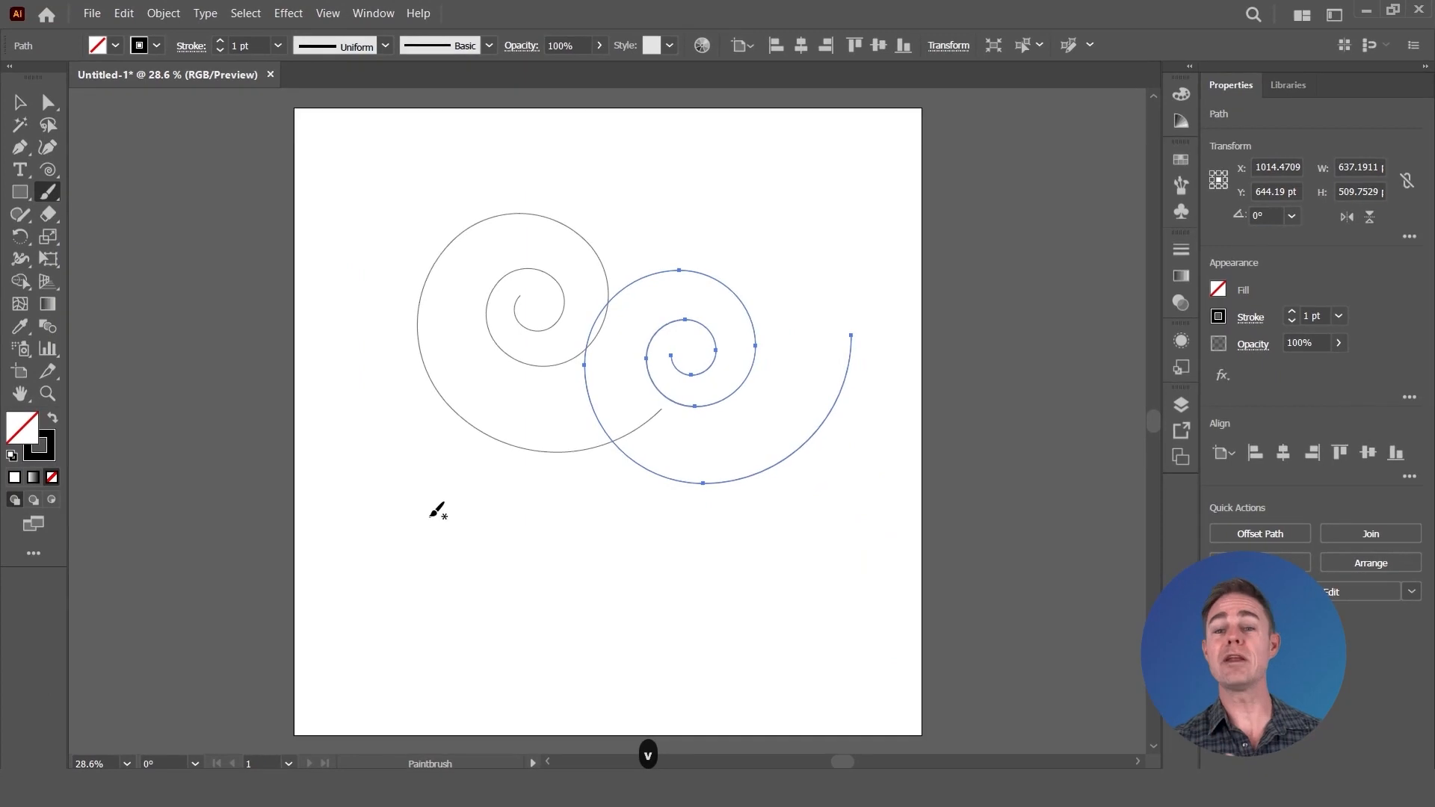
pyautogui.moveTo(400, 523)
pyautogui.mouseDown()
pyautogui.moveTo(401, 636)
pyautogui.moveTo(415, 574)
pyautogui.moveTo(490, 598)
pyautogui.moveTo(396, 511)
pyautogui.mouseUp()
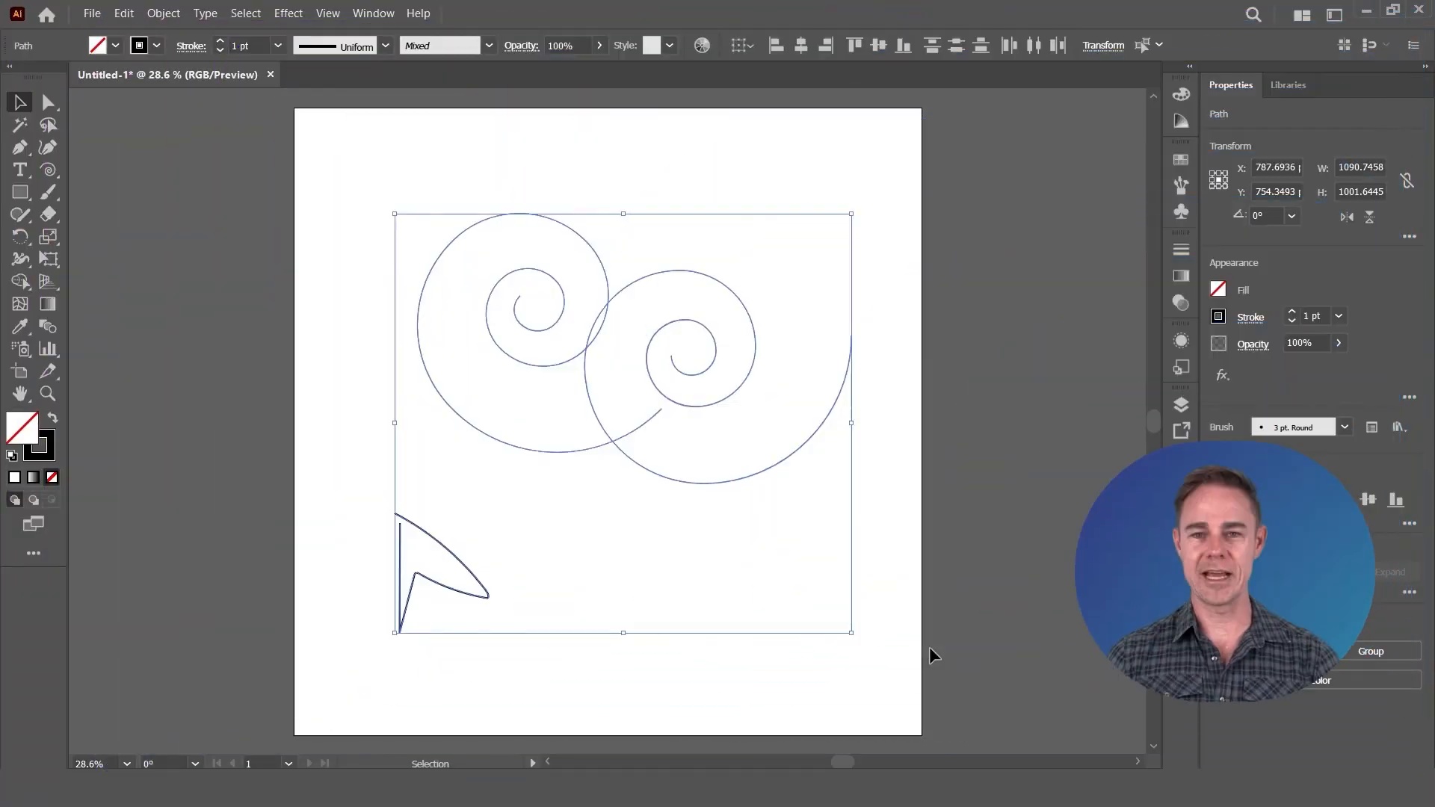
pyautogui.press('Delete')
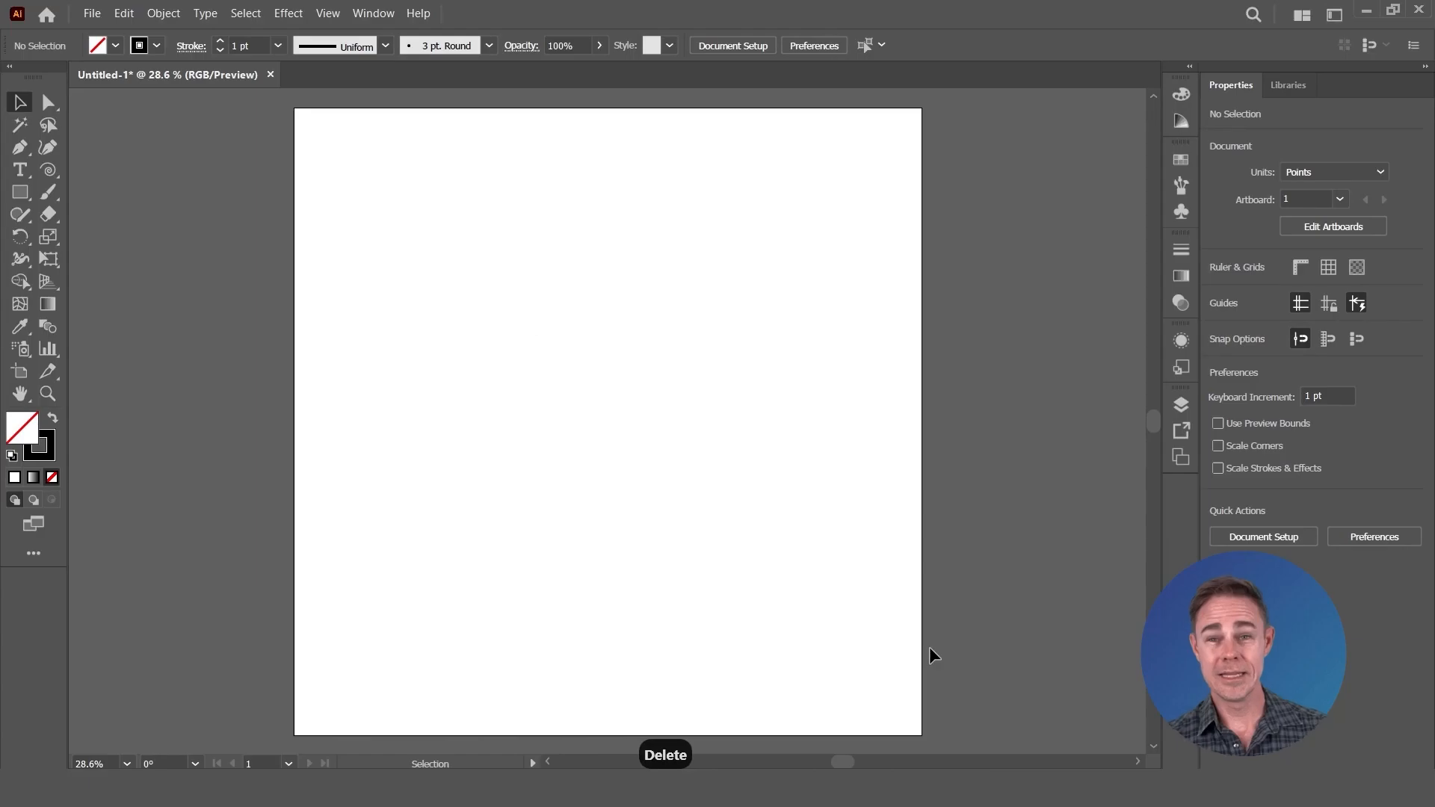
# - Draw a closed downward-pointing triangle about 488 pt wide and 368 pt high with the Pen tool
pyautogui.click(21, 148)
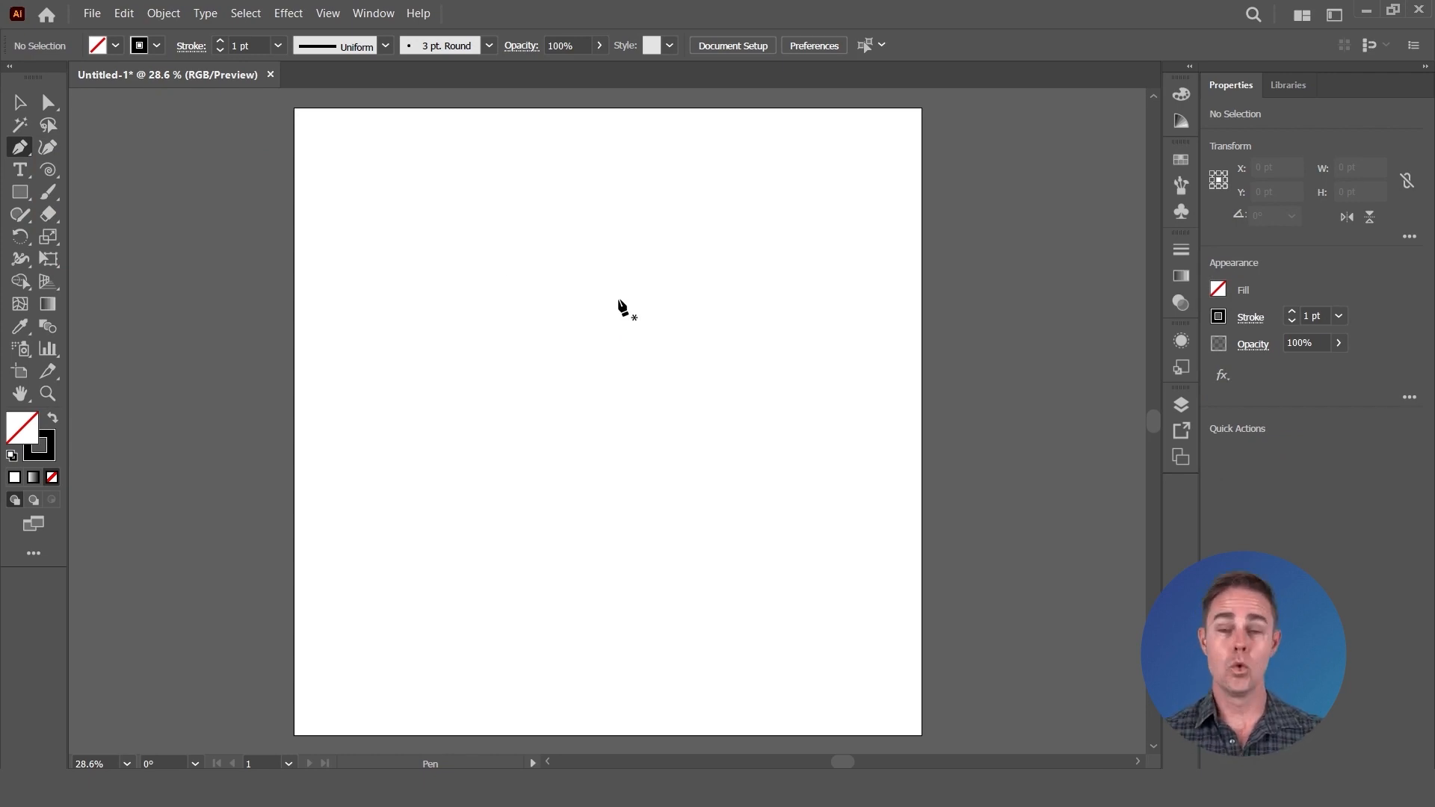
pyautogui.click(617, 300)
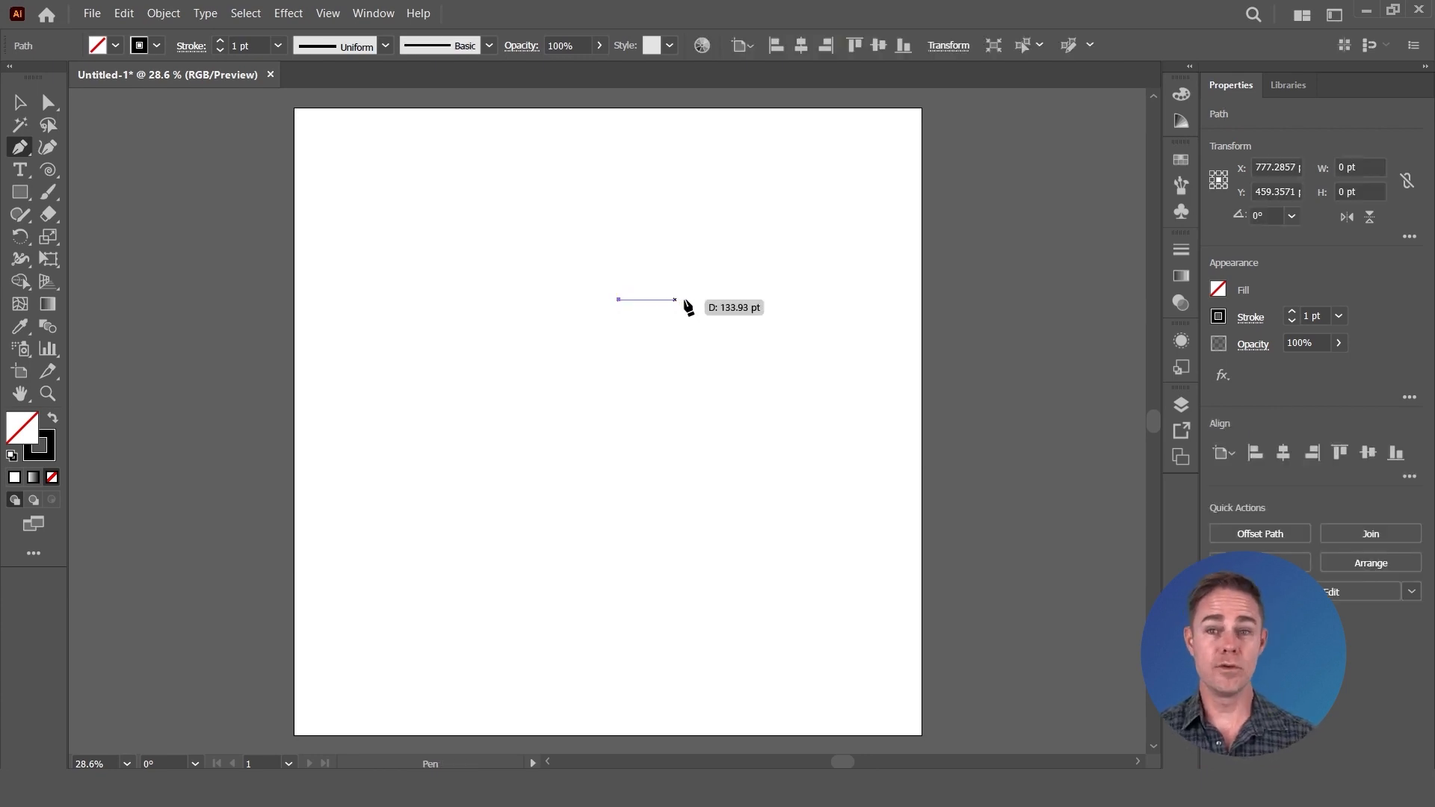
pyautogui.click(823, 300)
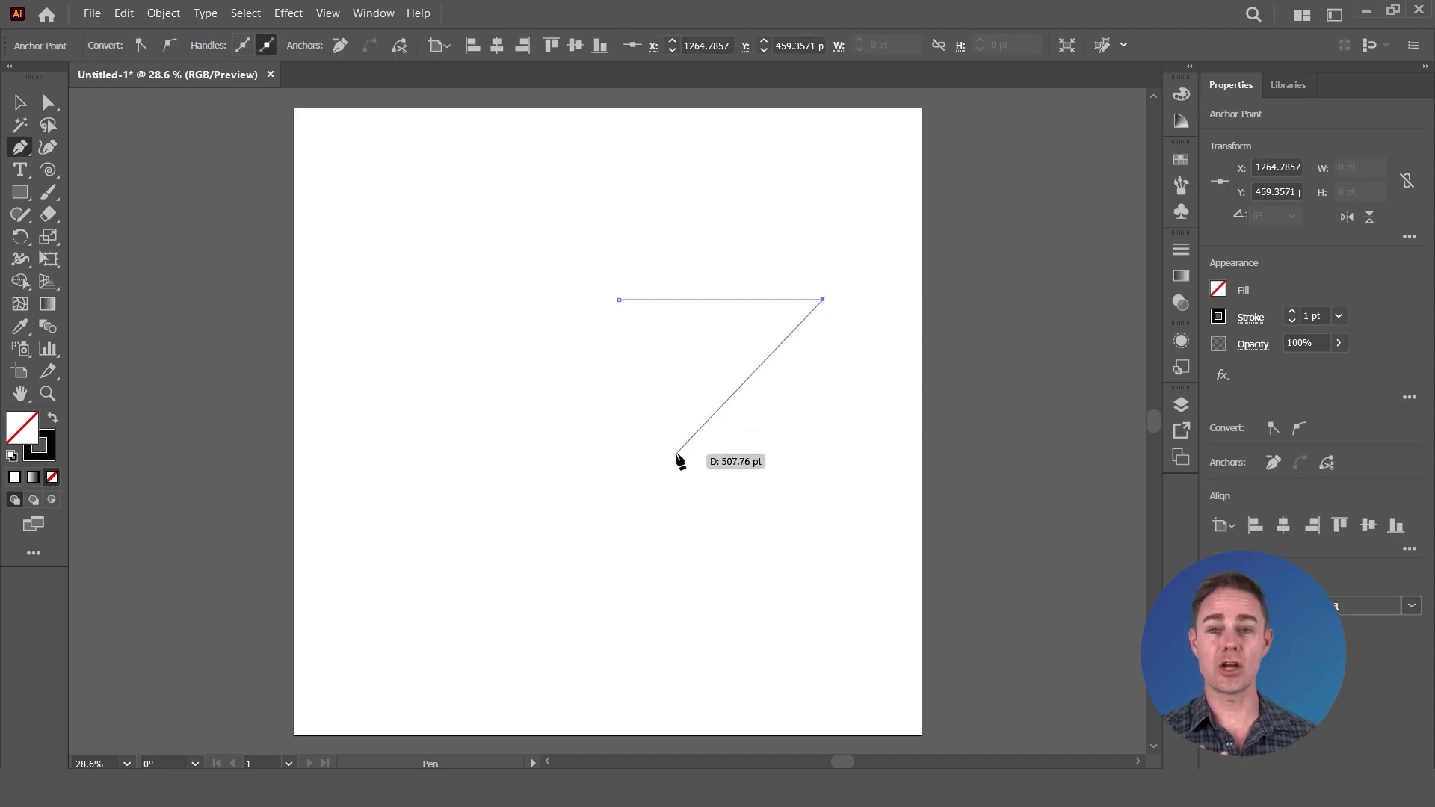
pyautogui.click(717, 452)
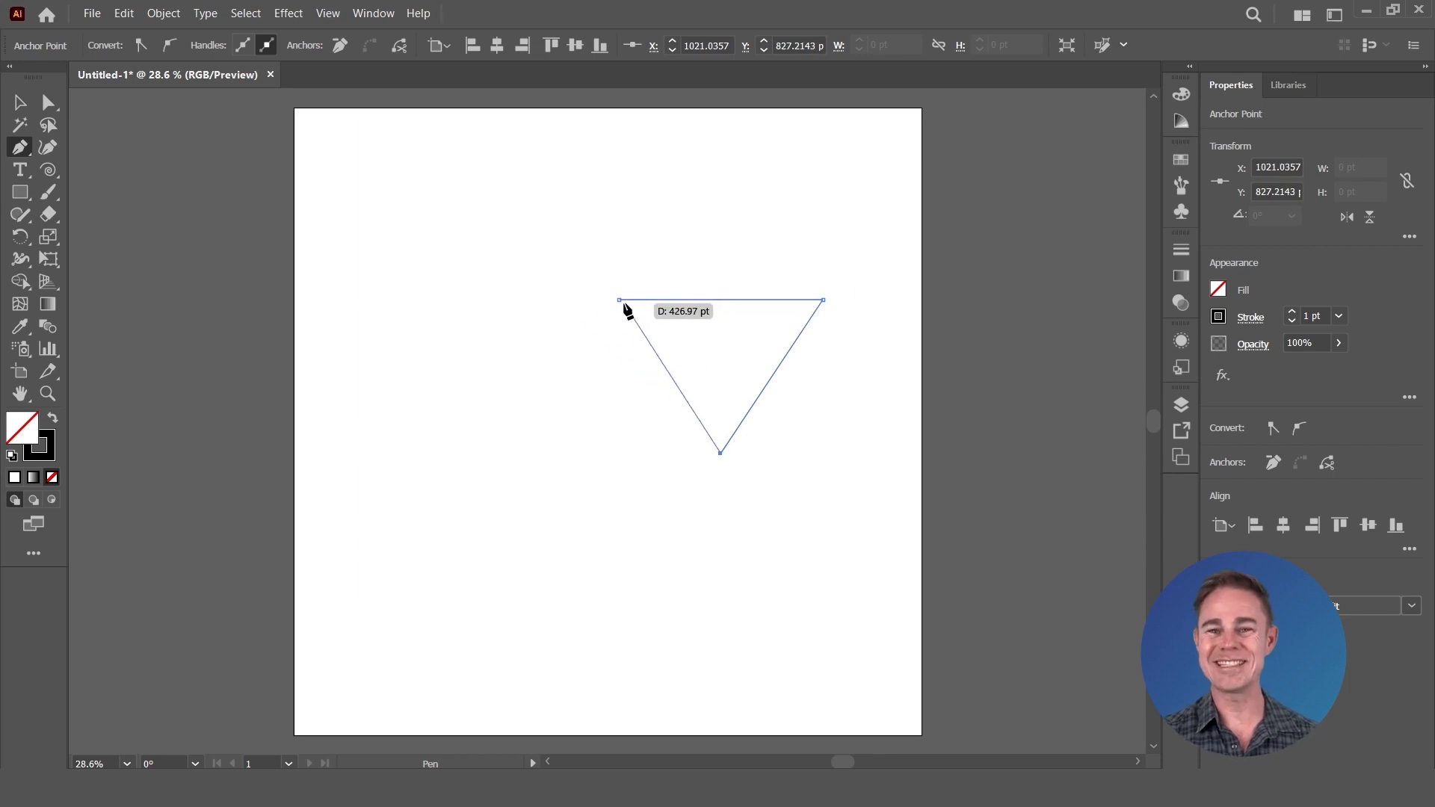
pyautogui.click(618, 300)
pyautogui.press('Escape')
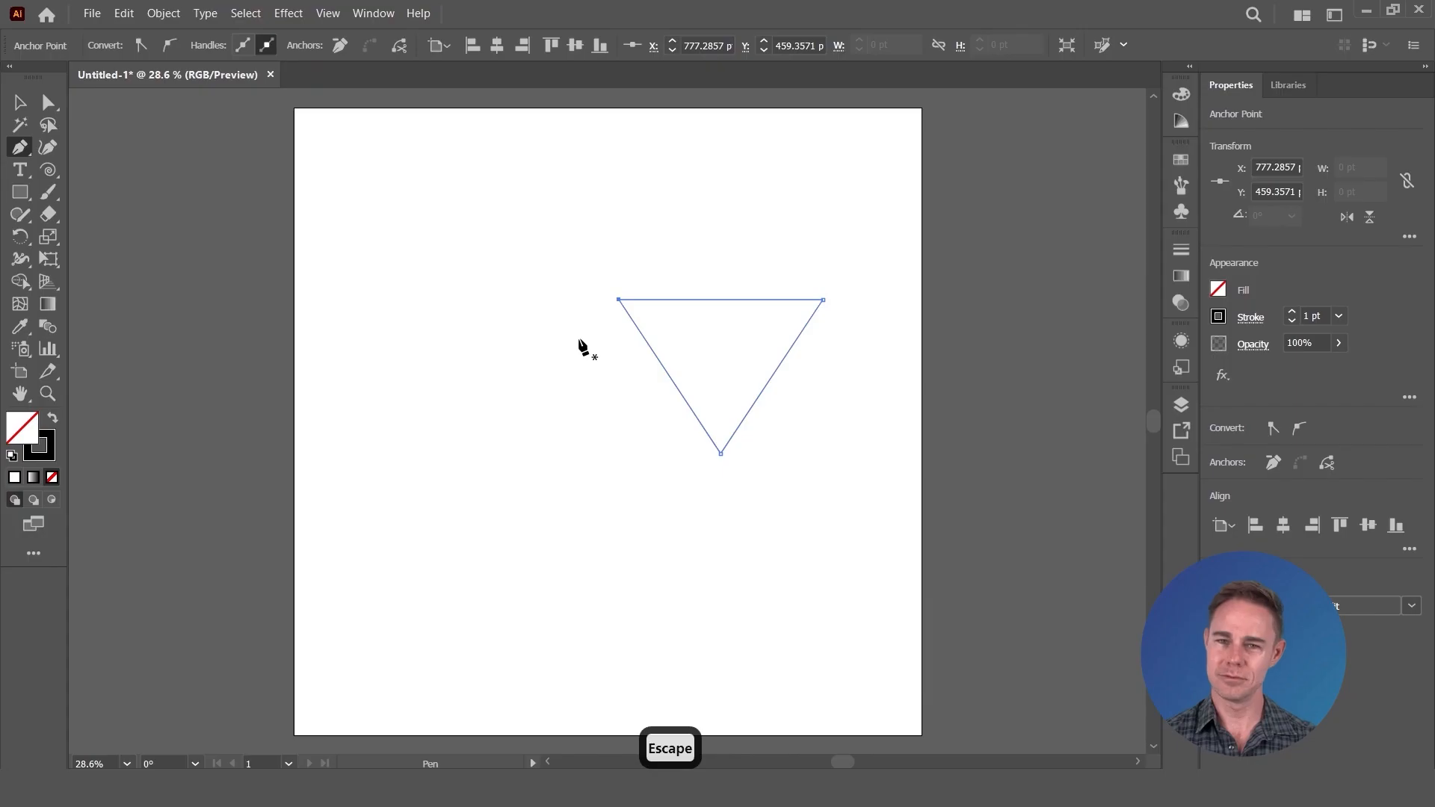
# - Shift the triangle's upper-left anchor point inward to X about 833 pt and turn that corner into a smooth curve
pyautogui.press('a')
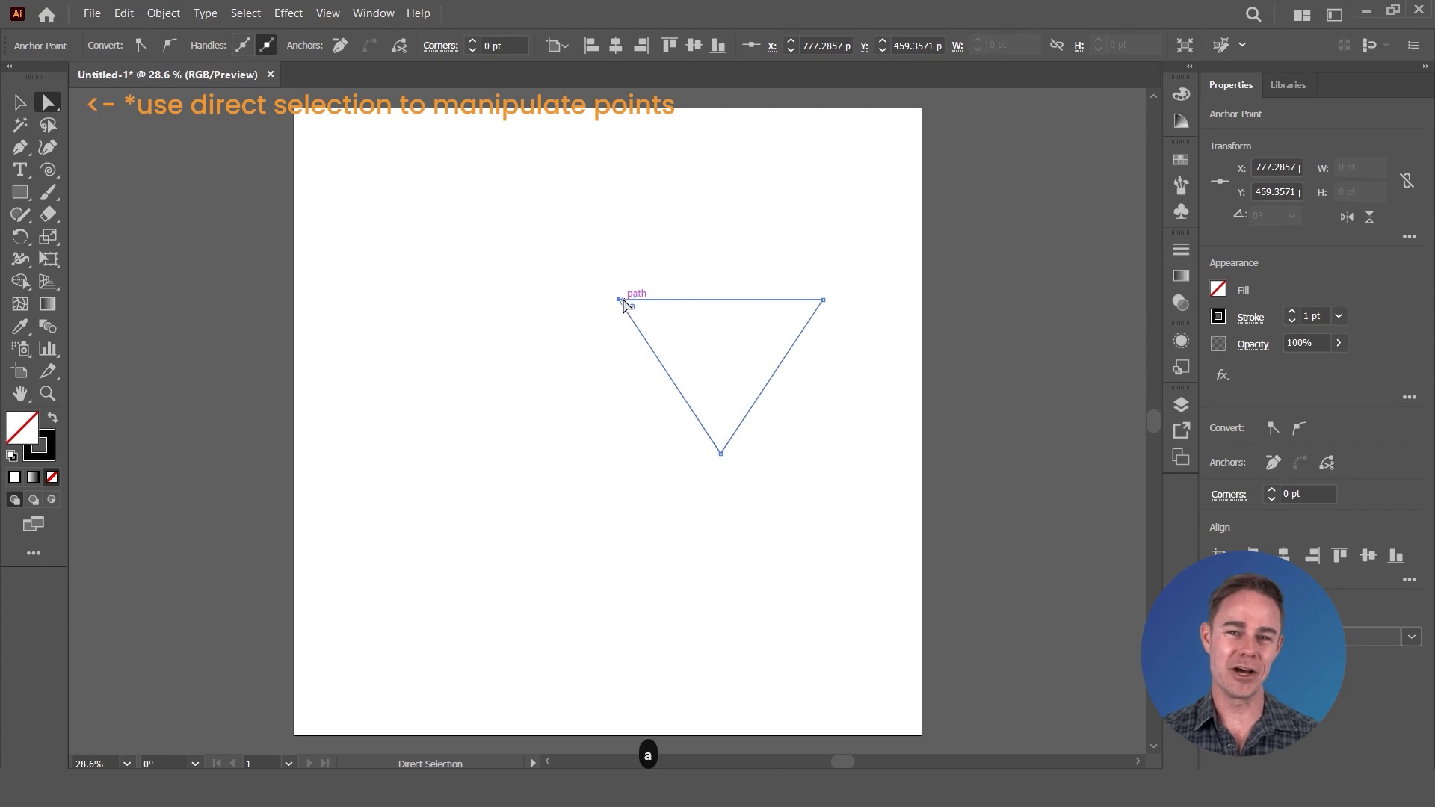
pyautogui.click(620, 300)
pyautogui.moveTo(620, 300); pyautogui.dragTo(695, 233)
# - Add several anchor points along the curved edges of the shape with the Pen tool
pyautogui.press('p')
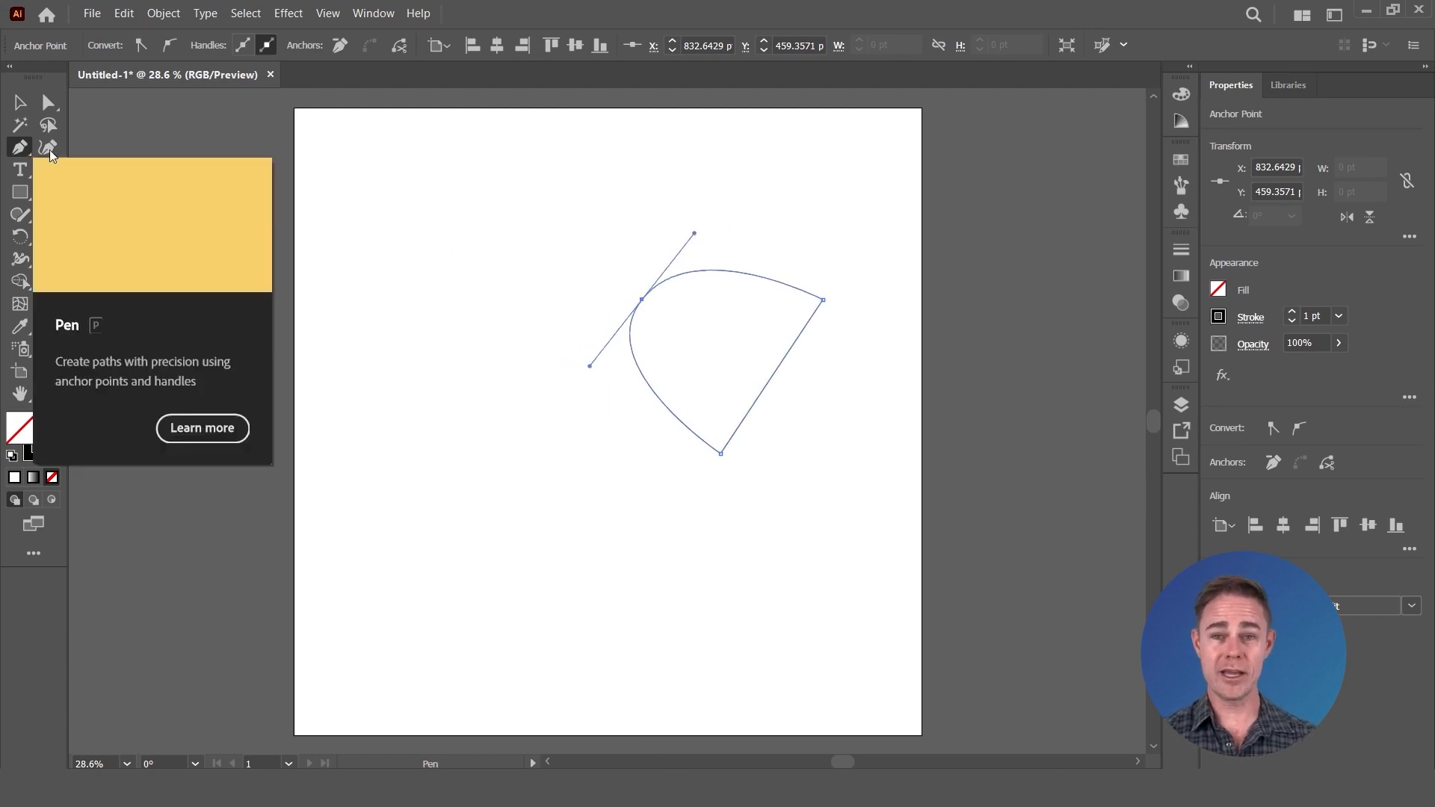
pyautogui.press('ctrl')
pyautogui.press('p')
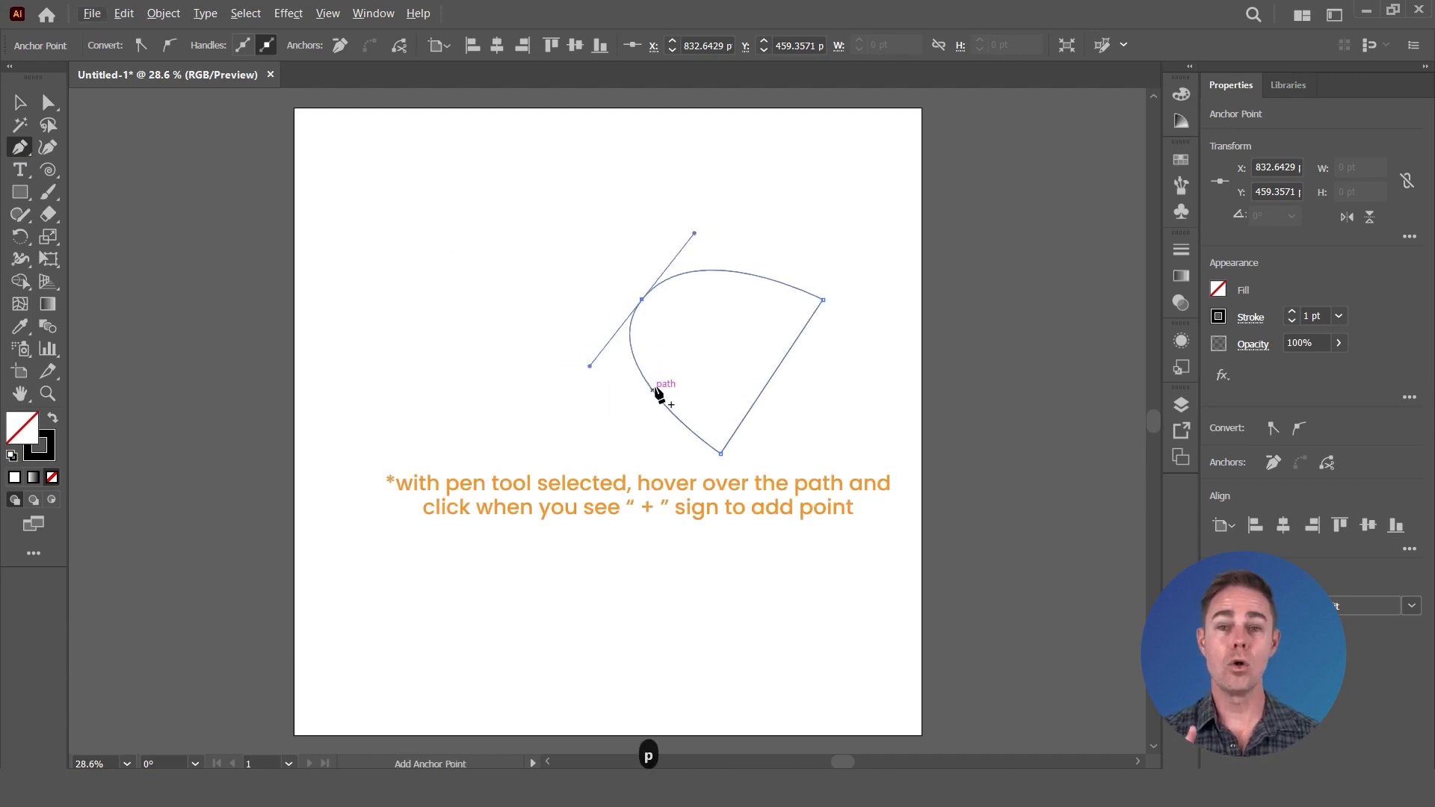
pyautogui.click(651, 387)
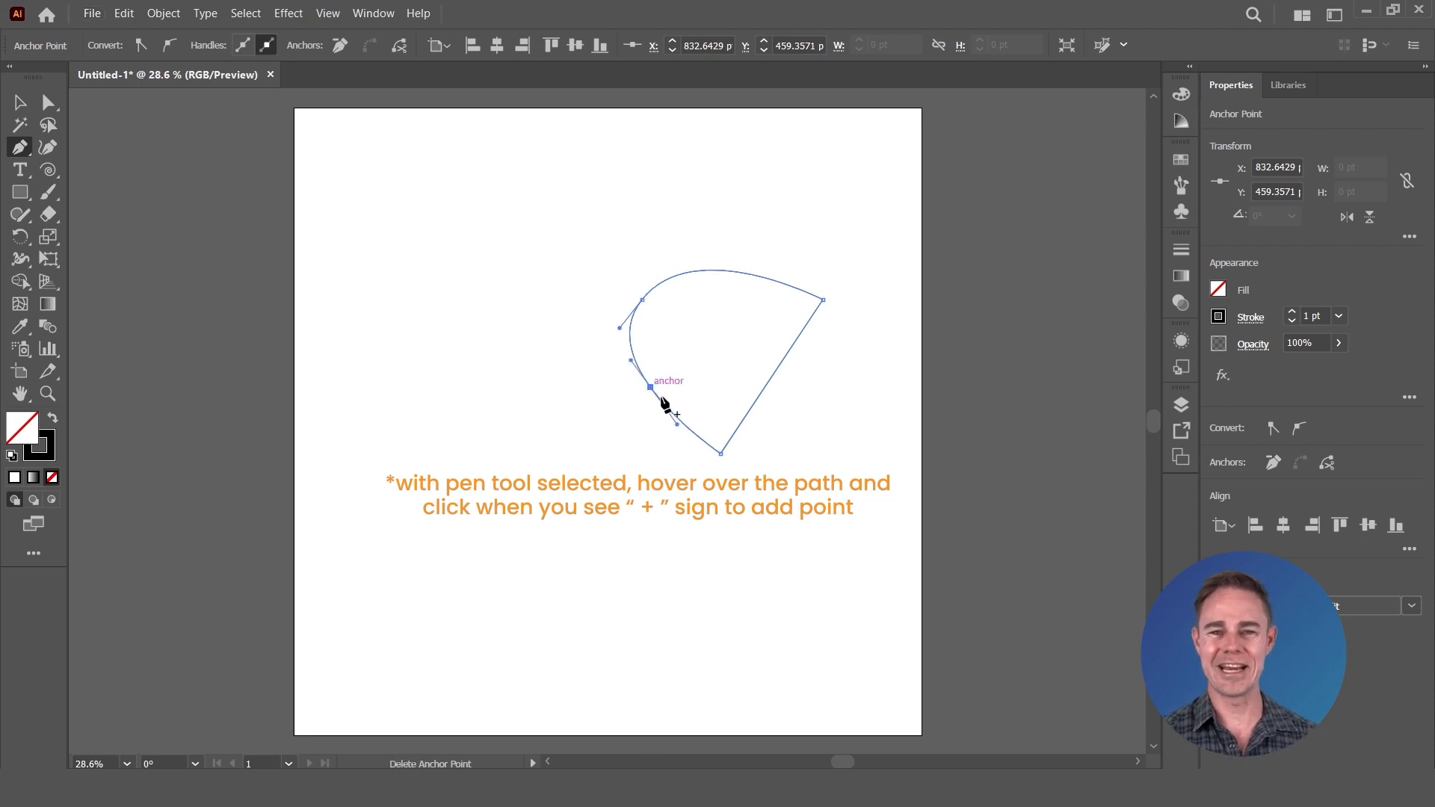
pyautogui.click(700, 438)
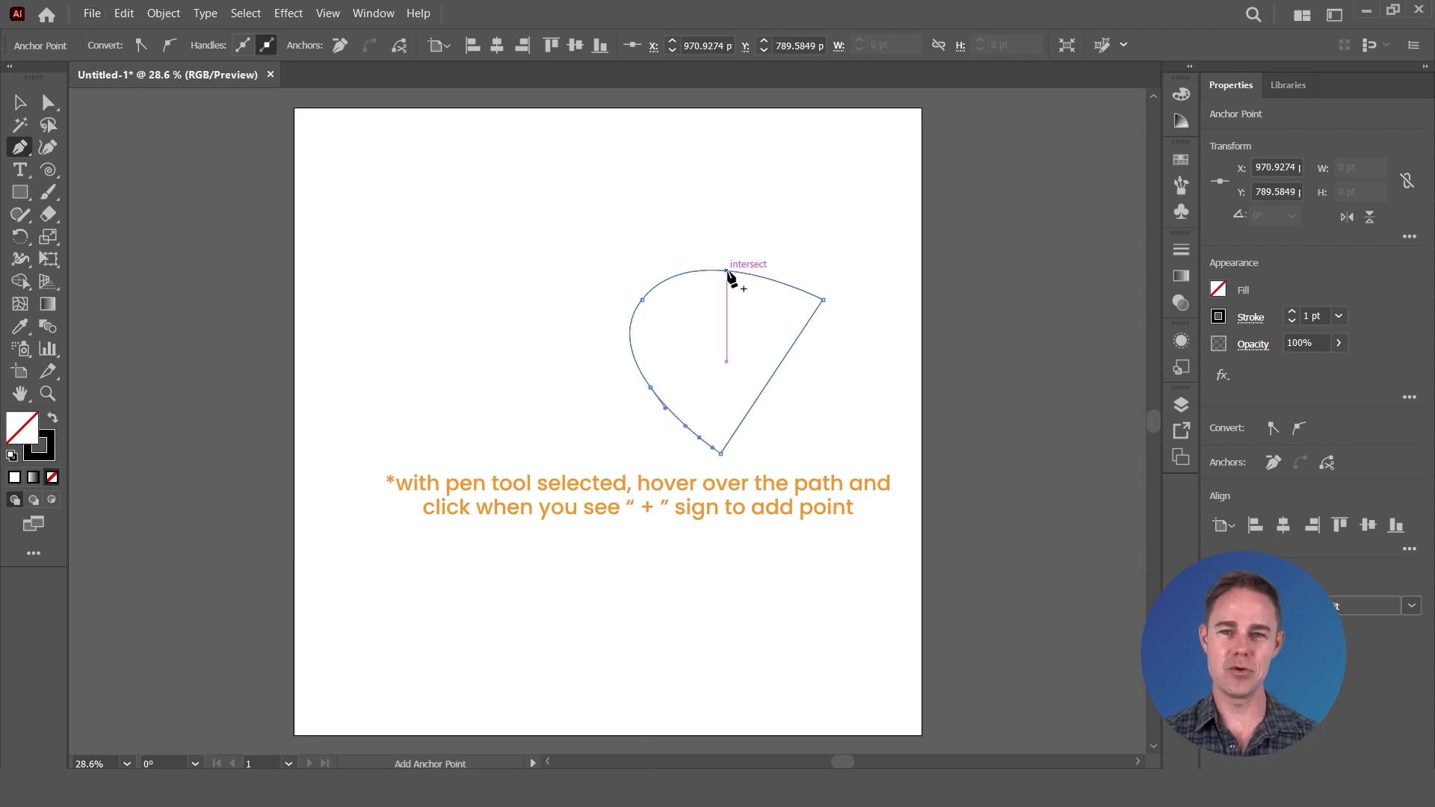
pyautogui.click(726, 269)
pyautogui.press('v')
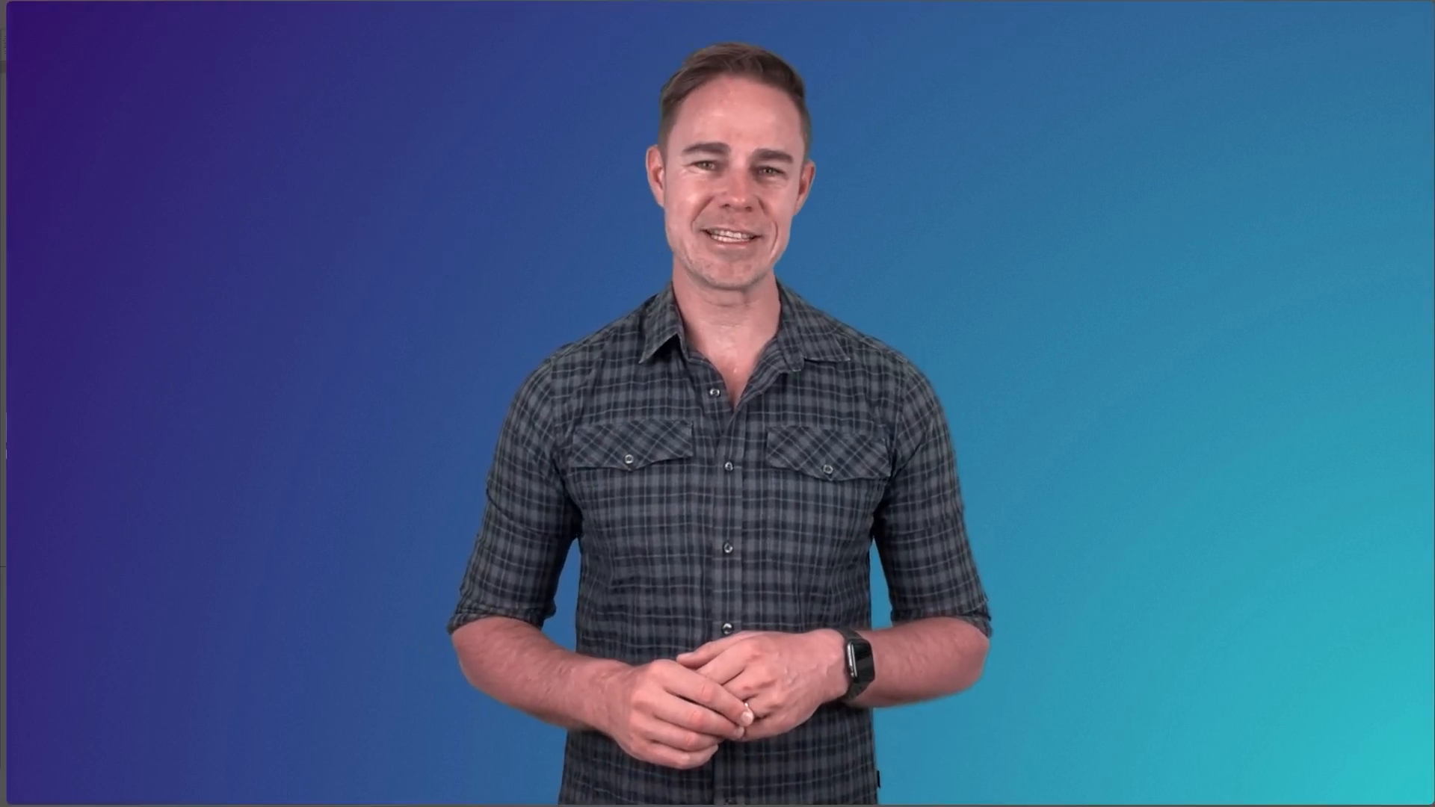
# - Undo the added anchor points and the curved corner to restore the straight-sided triangle
pyautogui.hotkey('ctrl', 'z')
pyautogui.hotkey('ctrl', 'z')
pyautogui.hotkey('ctrl', 'z')
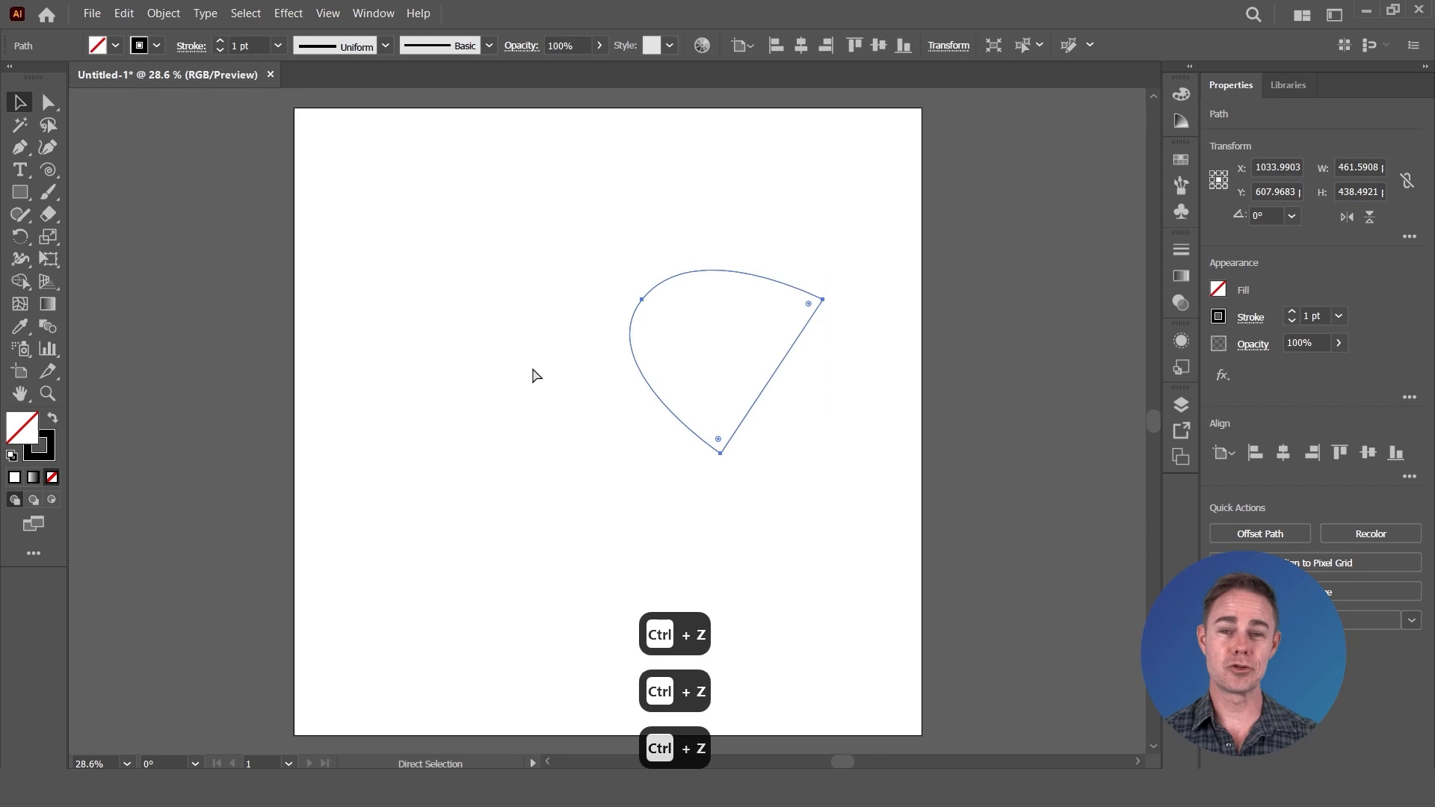
pyautogui.hotkey('ctrl', 'z')
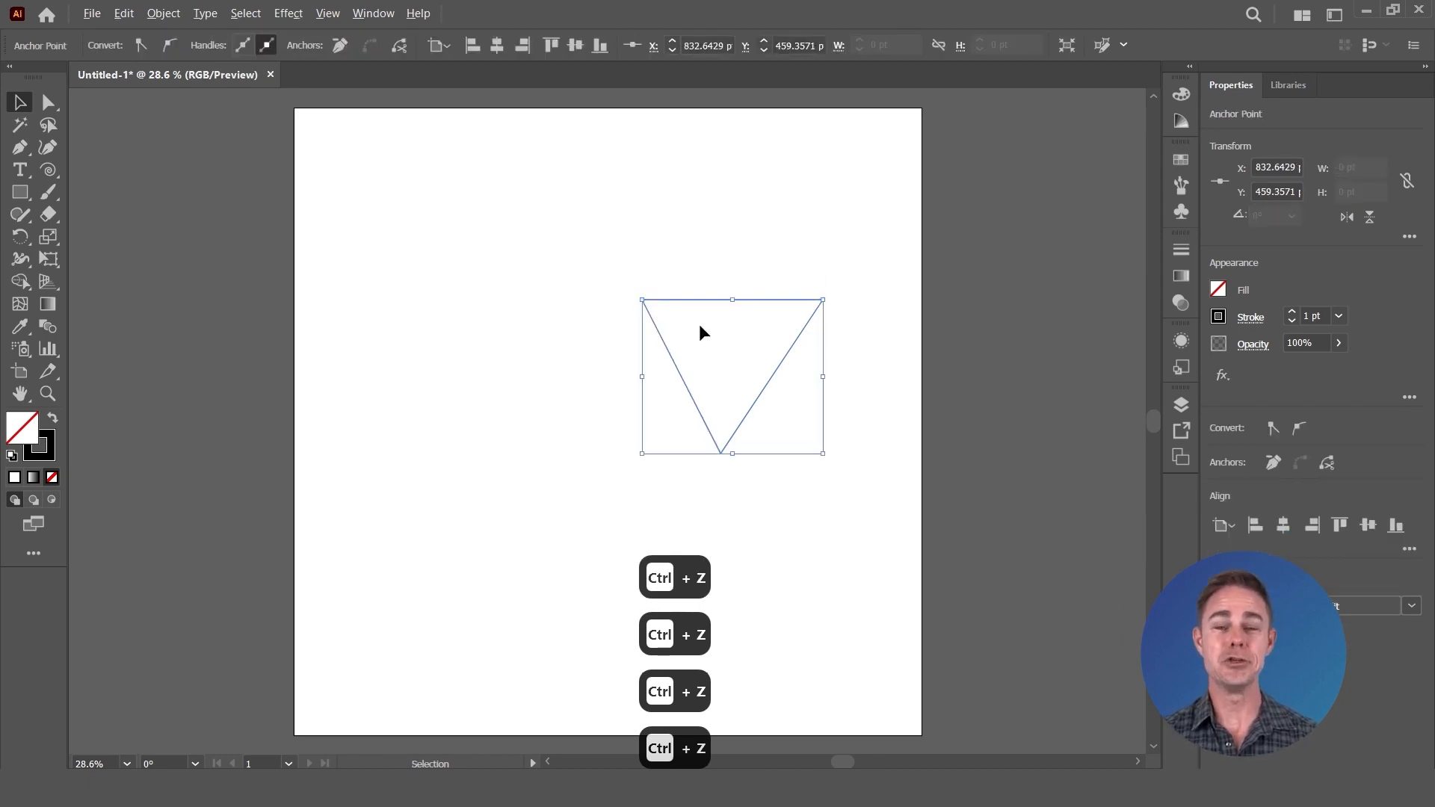
# - Delete the triangle from the artboard
pyautogui.scroll(4, 699, 326)
pyautogui.scroll(-1, 700, 327)
pyautogui.scroll(-3, 700, 326)
pyautogui.scroll(2, 699, 326)
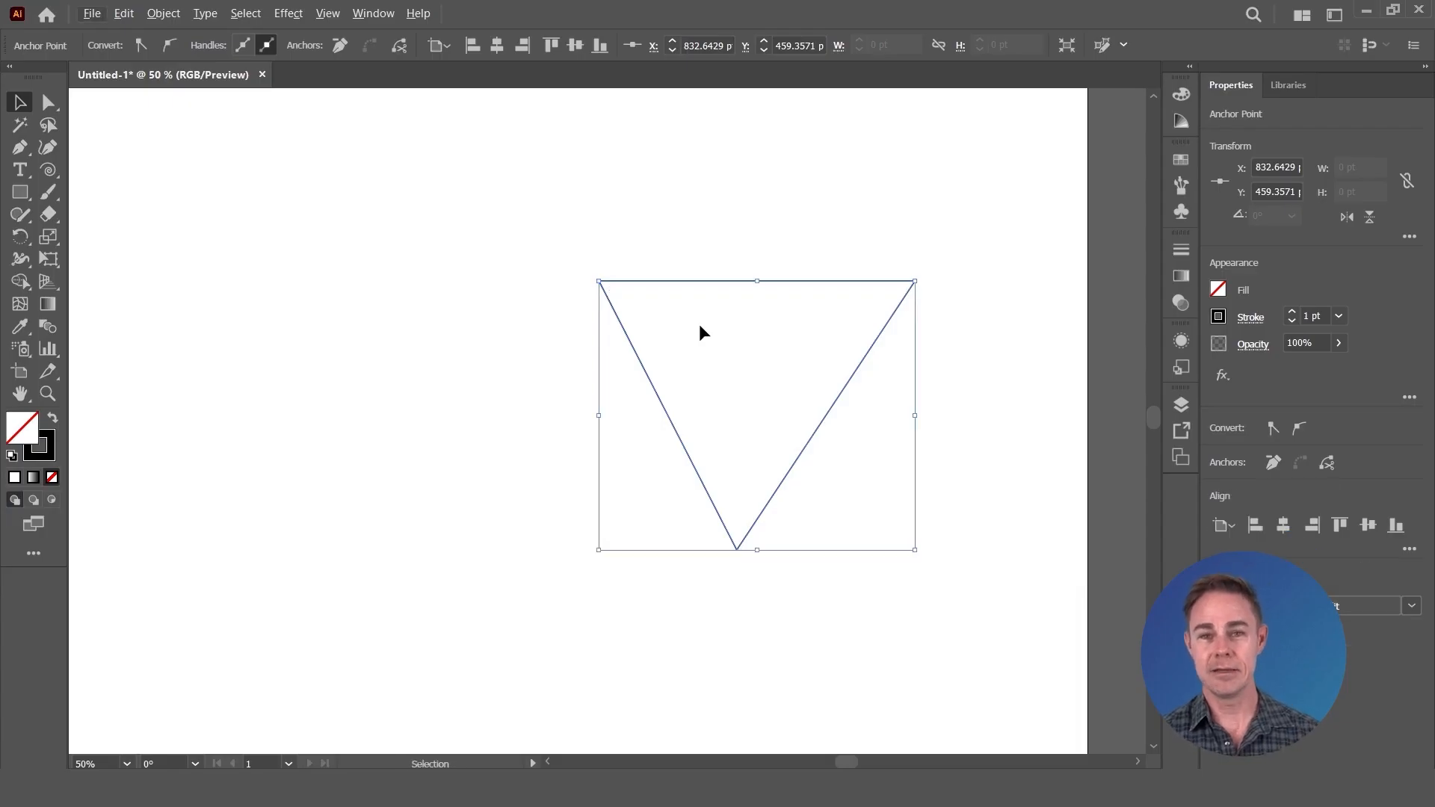
pyautogui.press('a')
pyautogui.hotkey('ctrl', '0')
pyautogui.press('v')
pyautogui.moveTo(607, 223); pyautogui.dragTo(867, 469)
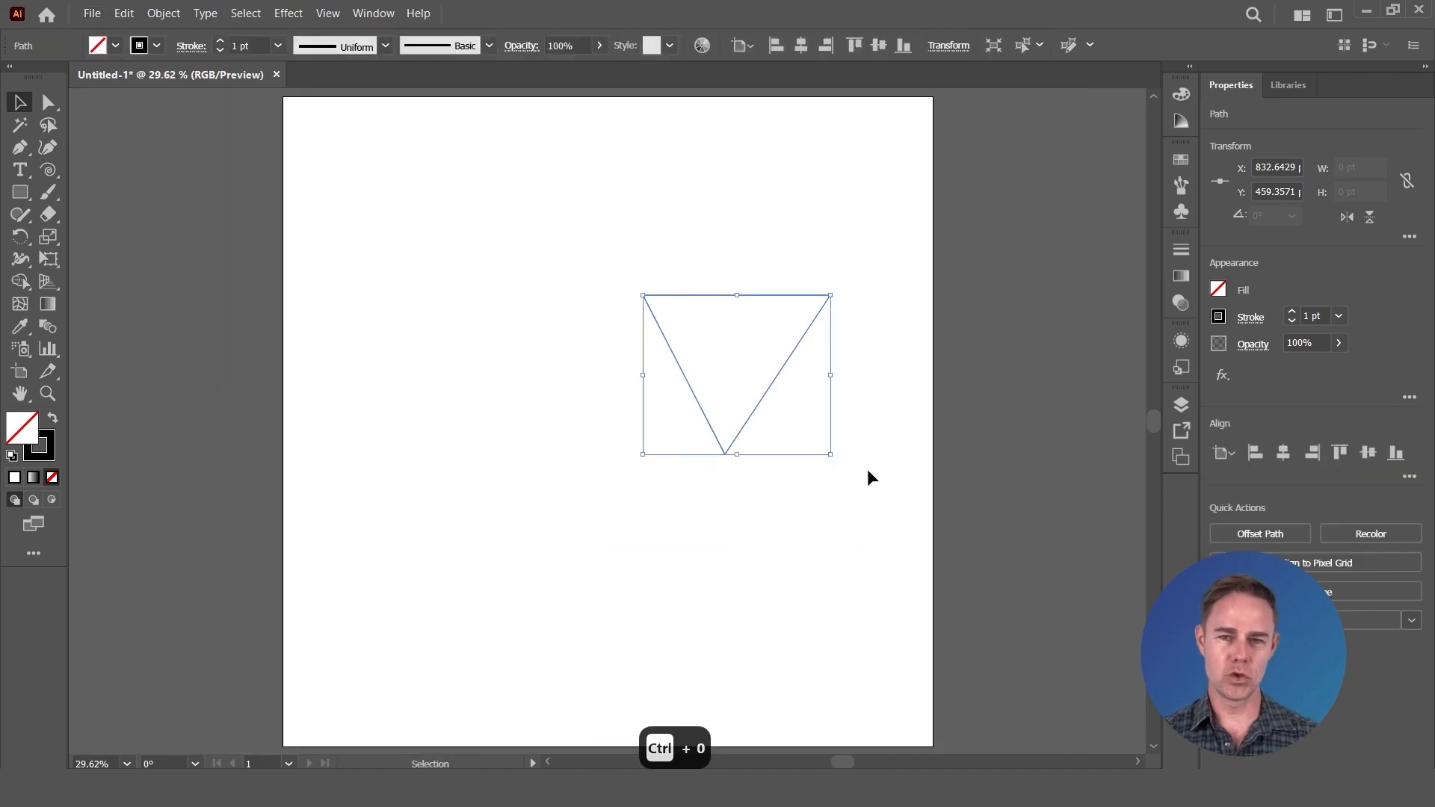
pyautogui.press('Delete')
# - Add the point text "Type" in the upper-left area of the artboard and set its font size to 72 pt
pyautogui.click(20, 169)
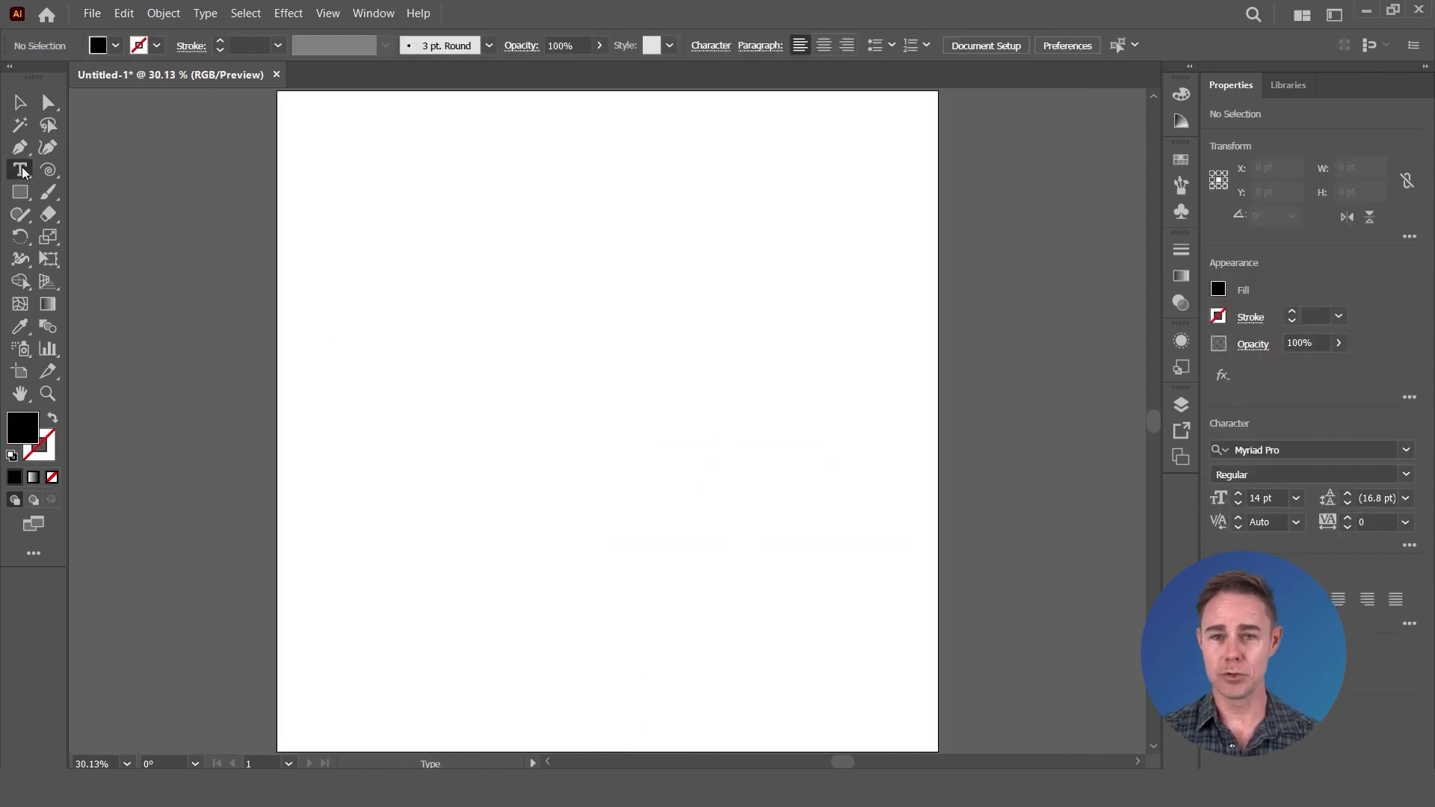
pyautogui.click(454, 276)
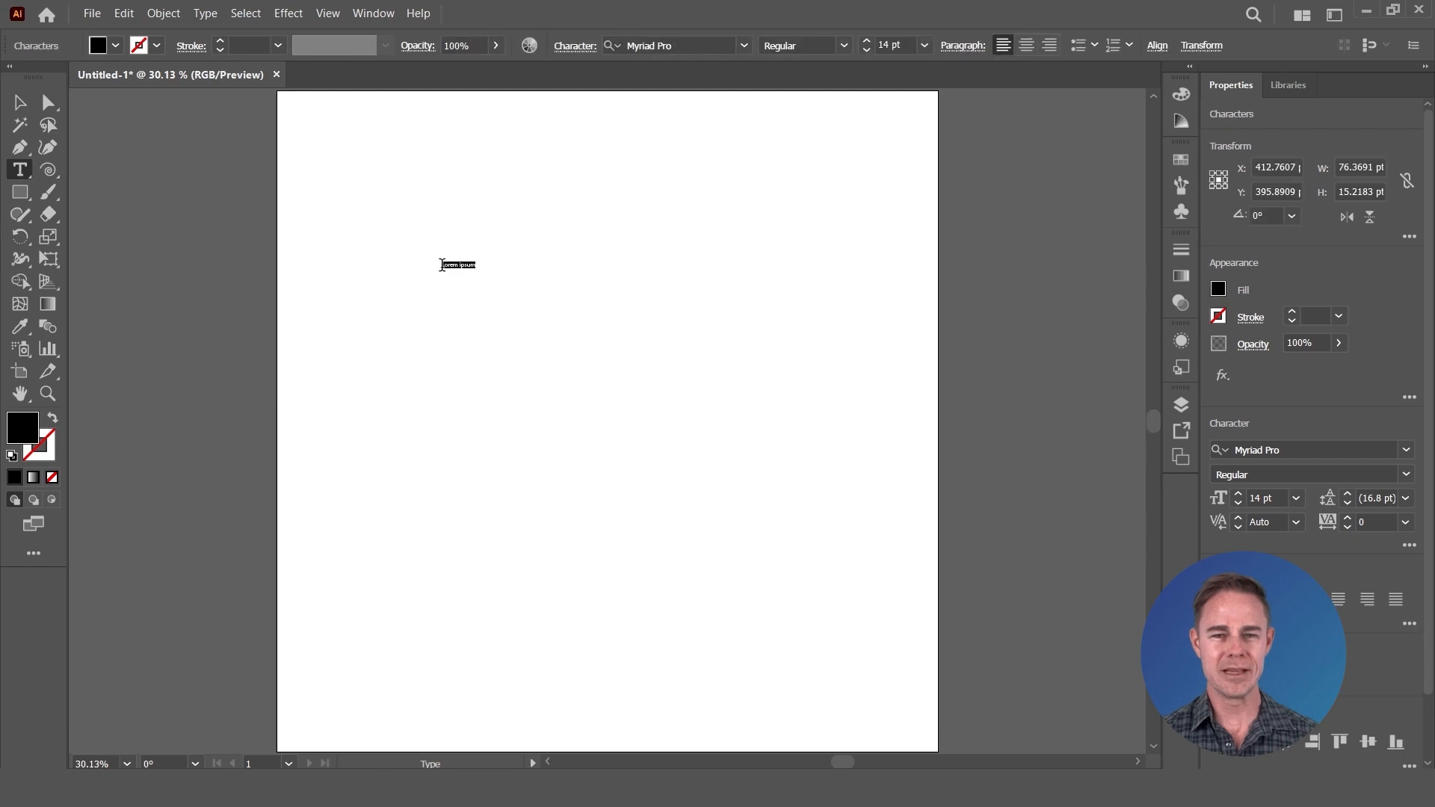
pyautogui.press('BackSpace')
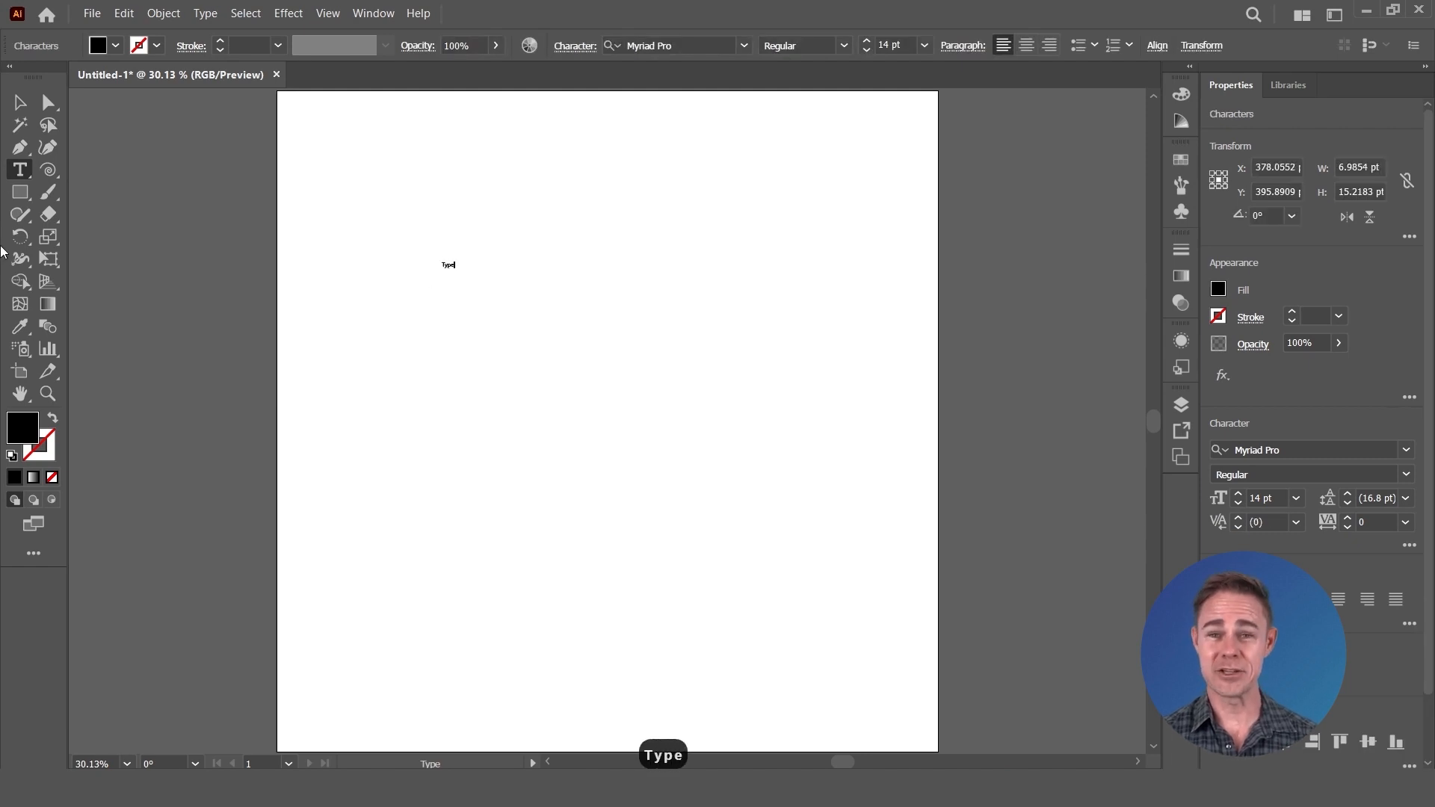
pyautogui.click(19, 103)
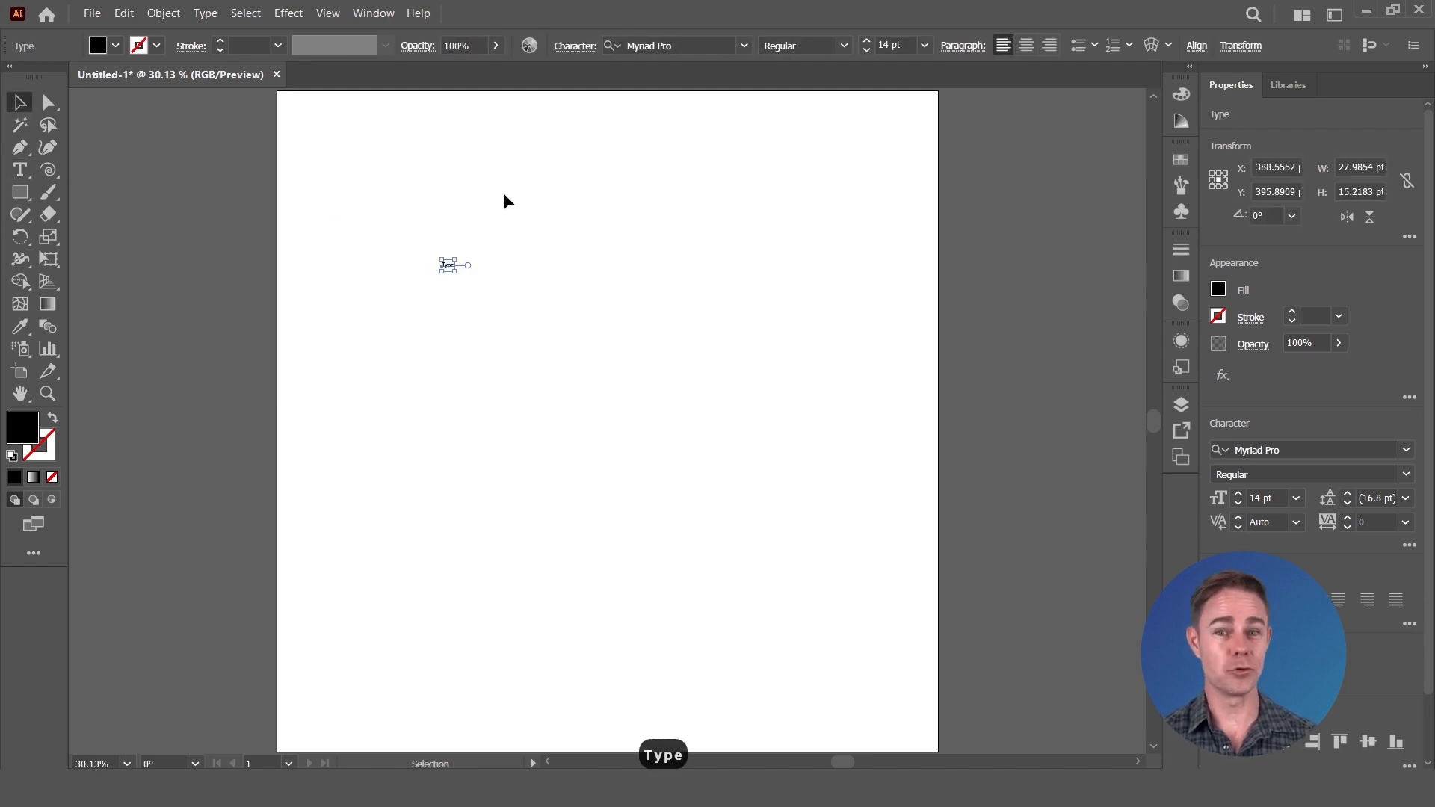
pyautogui.click(924, 45)
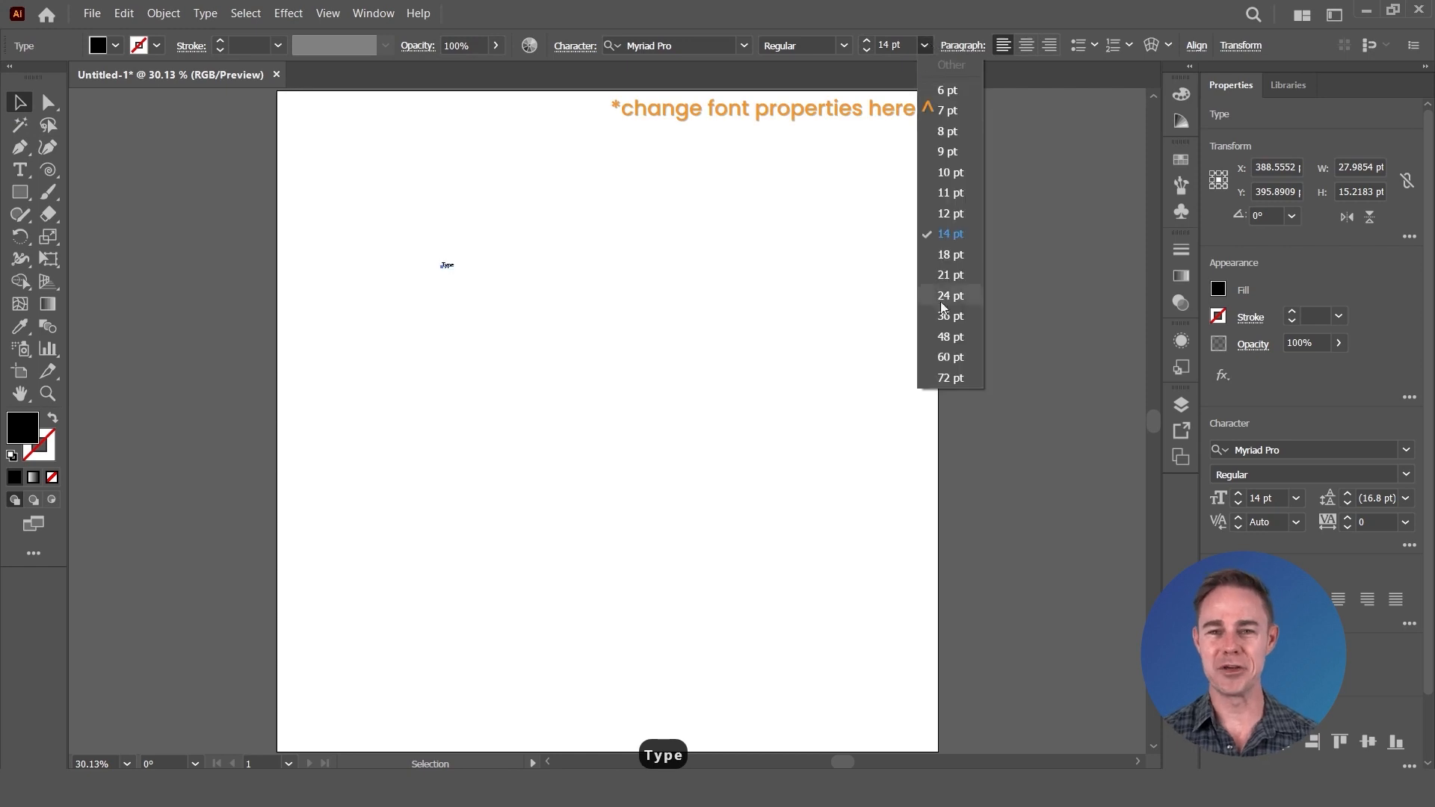
pyautogui.click(970, 381)
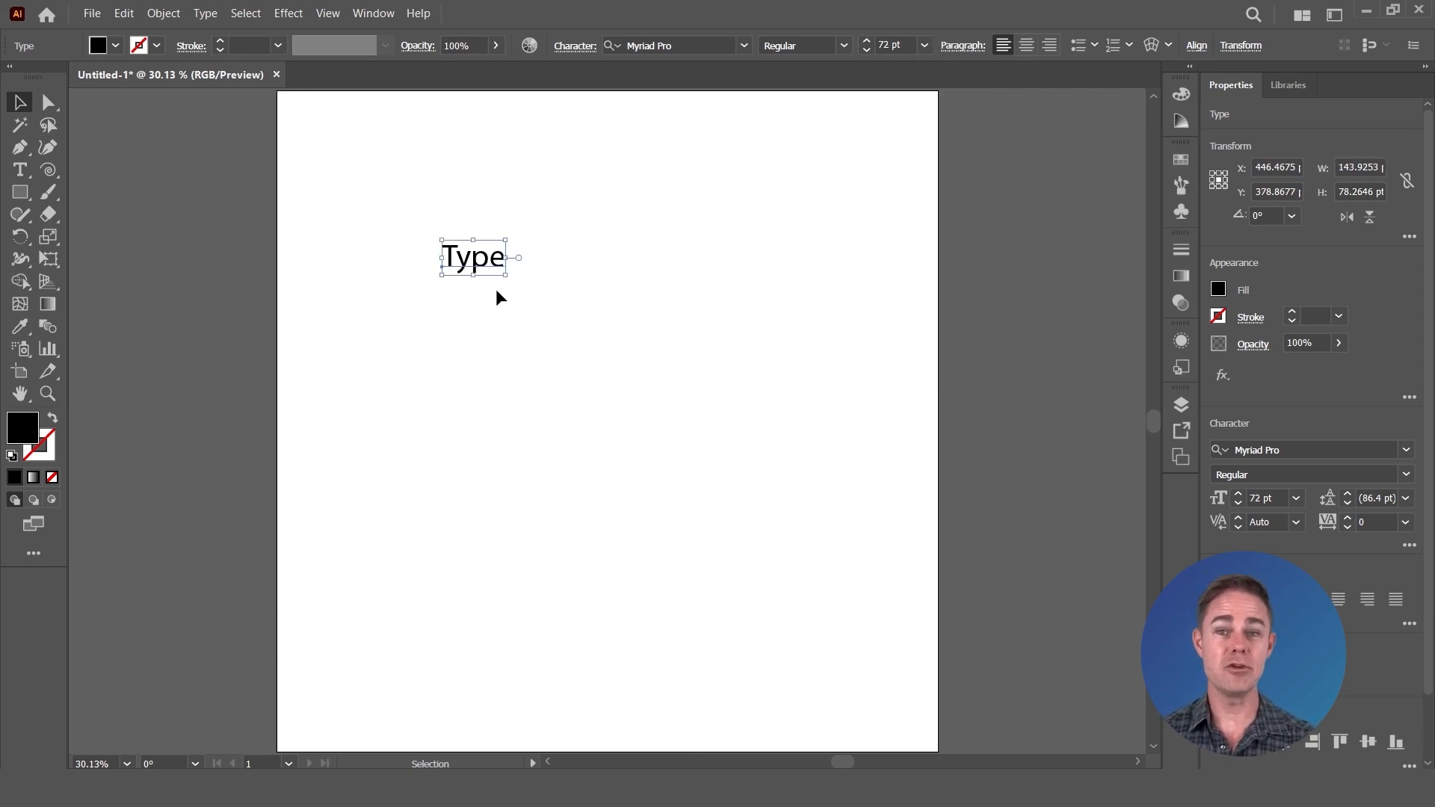
# - Convert the word "Type" to outlines and enlarge the group to about 853 pt wide
pyautogui.rightClick(476, 263)
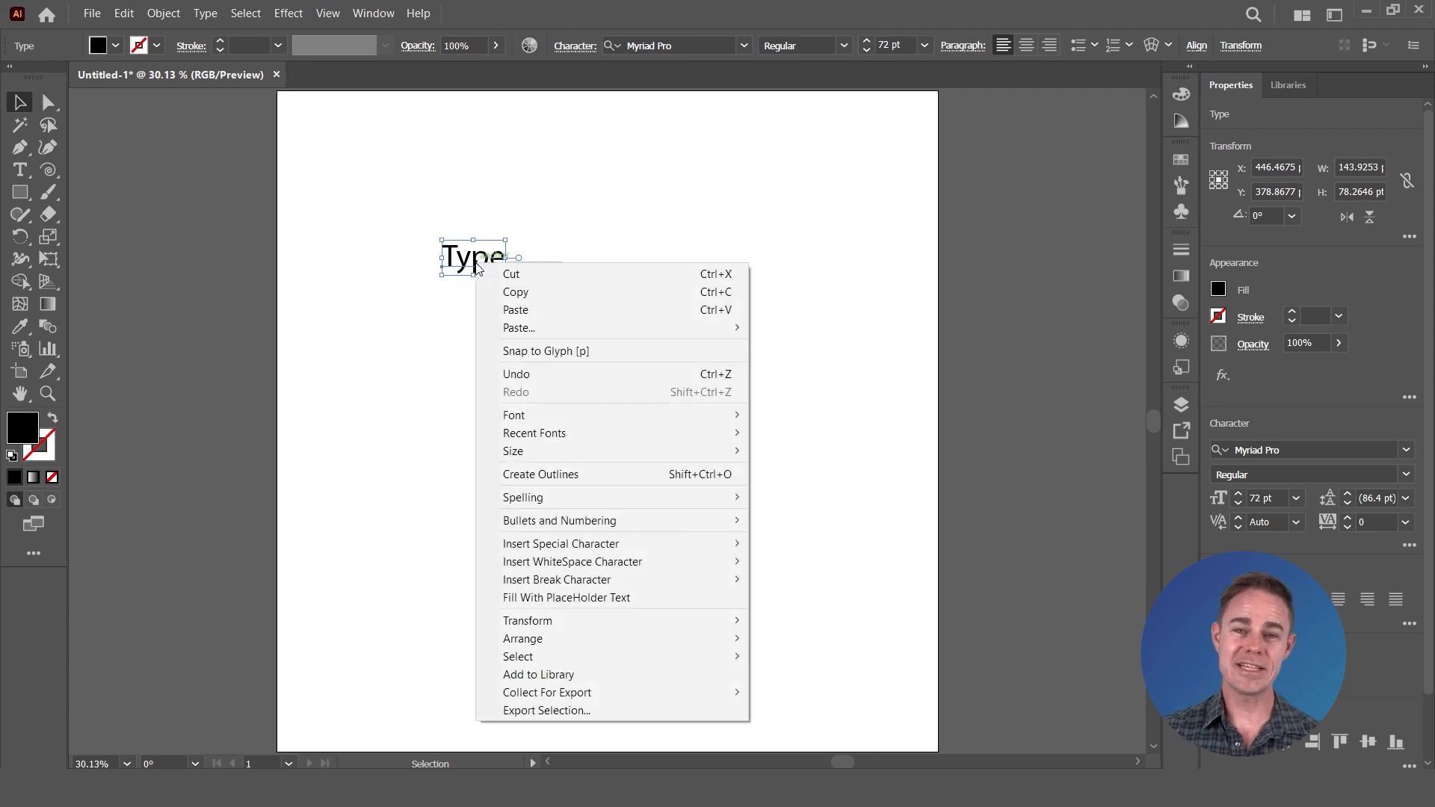
pyautogui.click(557, 472)
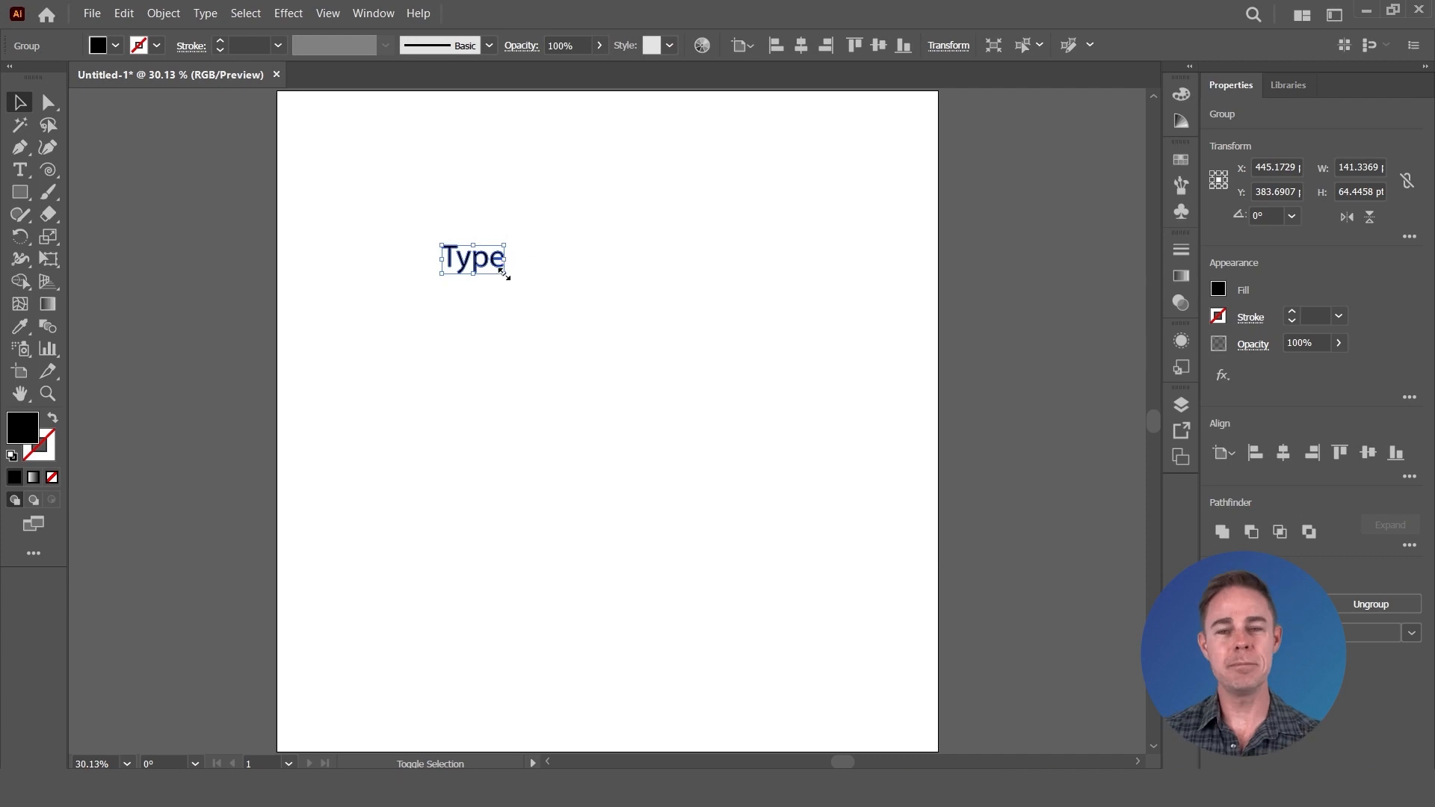
# - Shift the upper anchor points of the letter T 30 pt to the right to slant its crossbar ends
pyautogui.press('a')
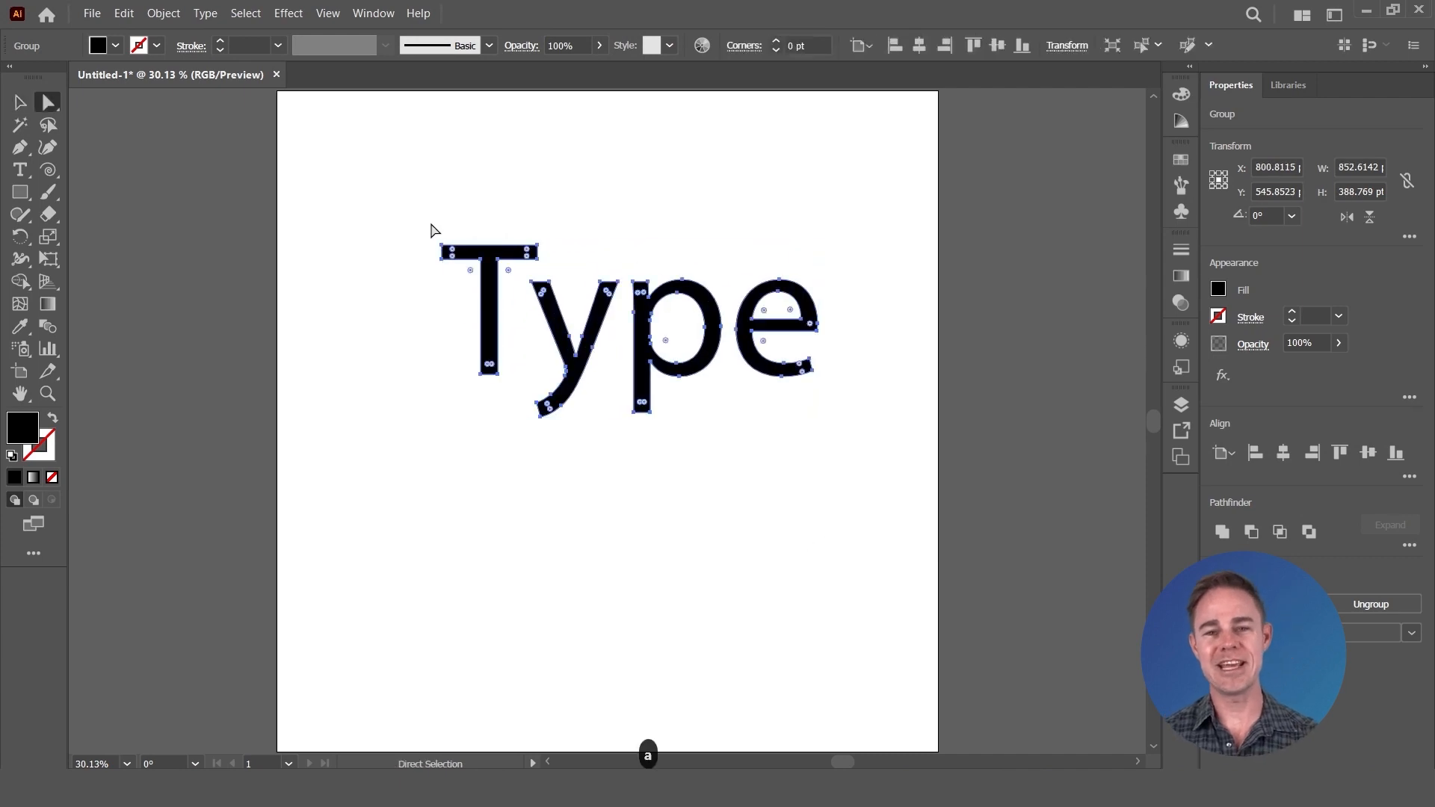
pyautogui.moveTo(433, 231); pyautogui.dragTo(557, 254)
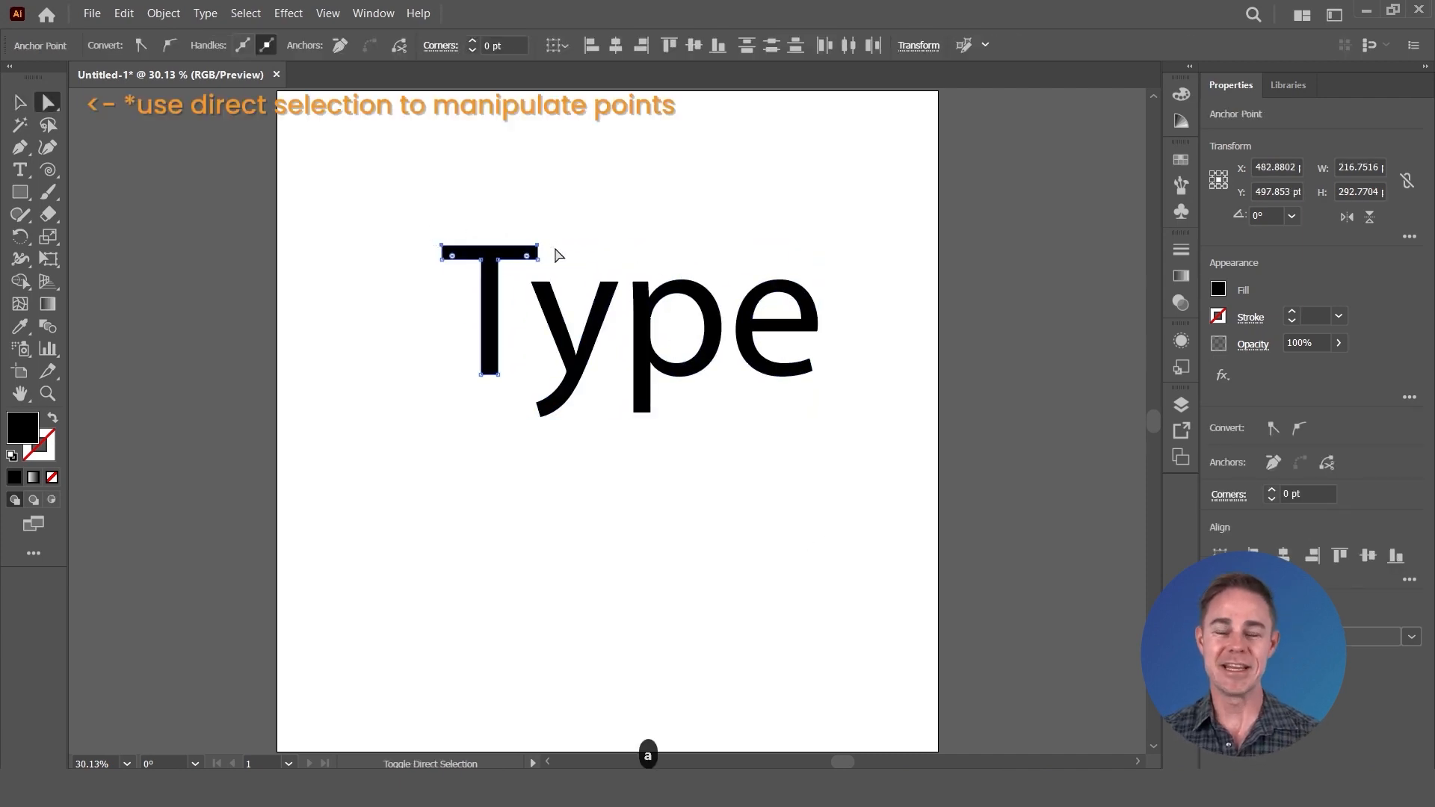
pyautogui.hotkey('shift', 'Right')
pyautogui.hotkey('shift', 'Right')
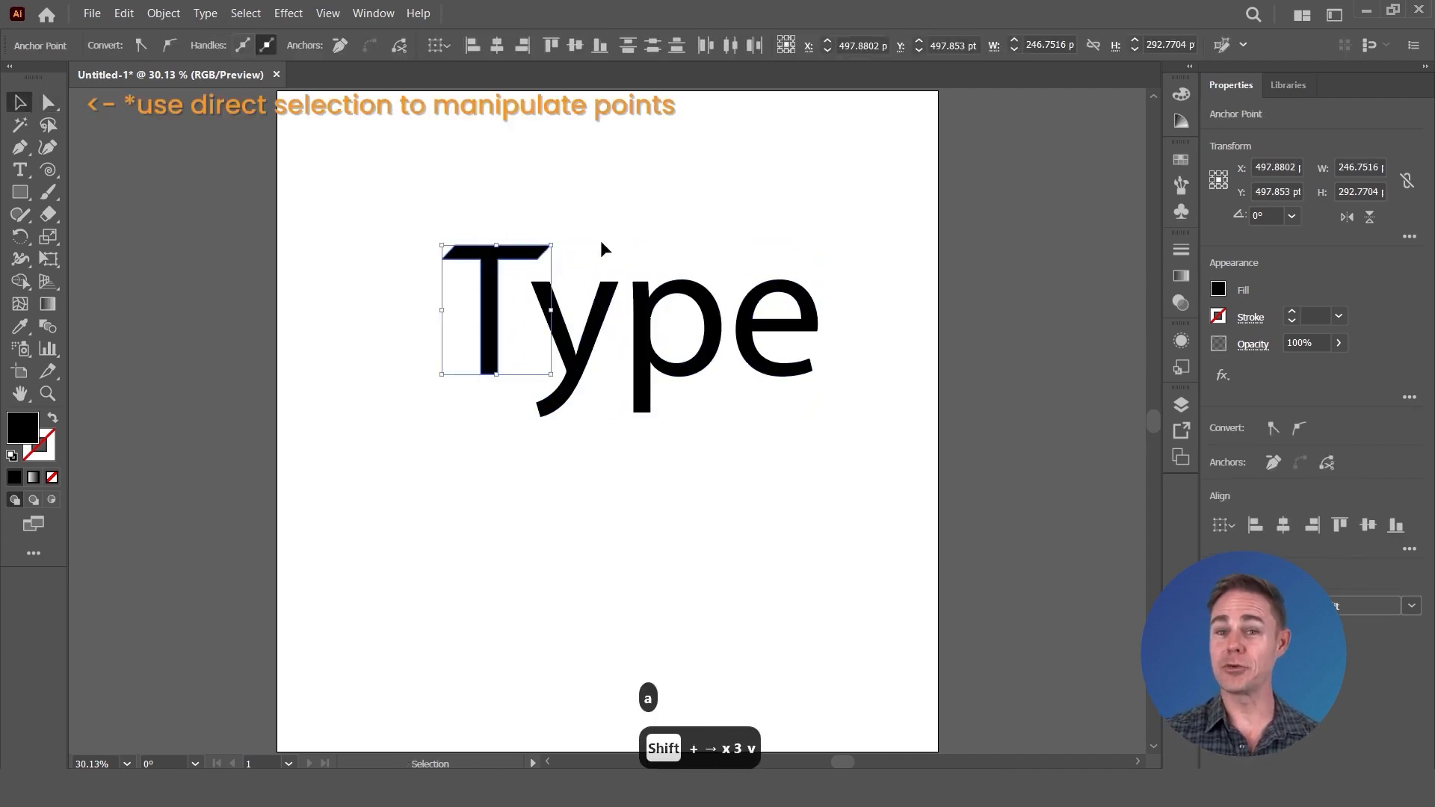
pyautogui.press('v')
pyautogui.click(600, 240)
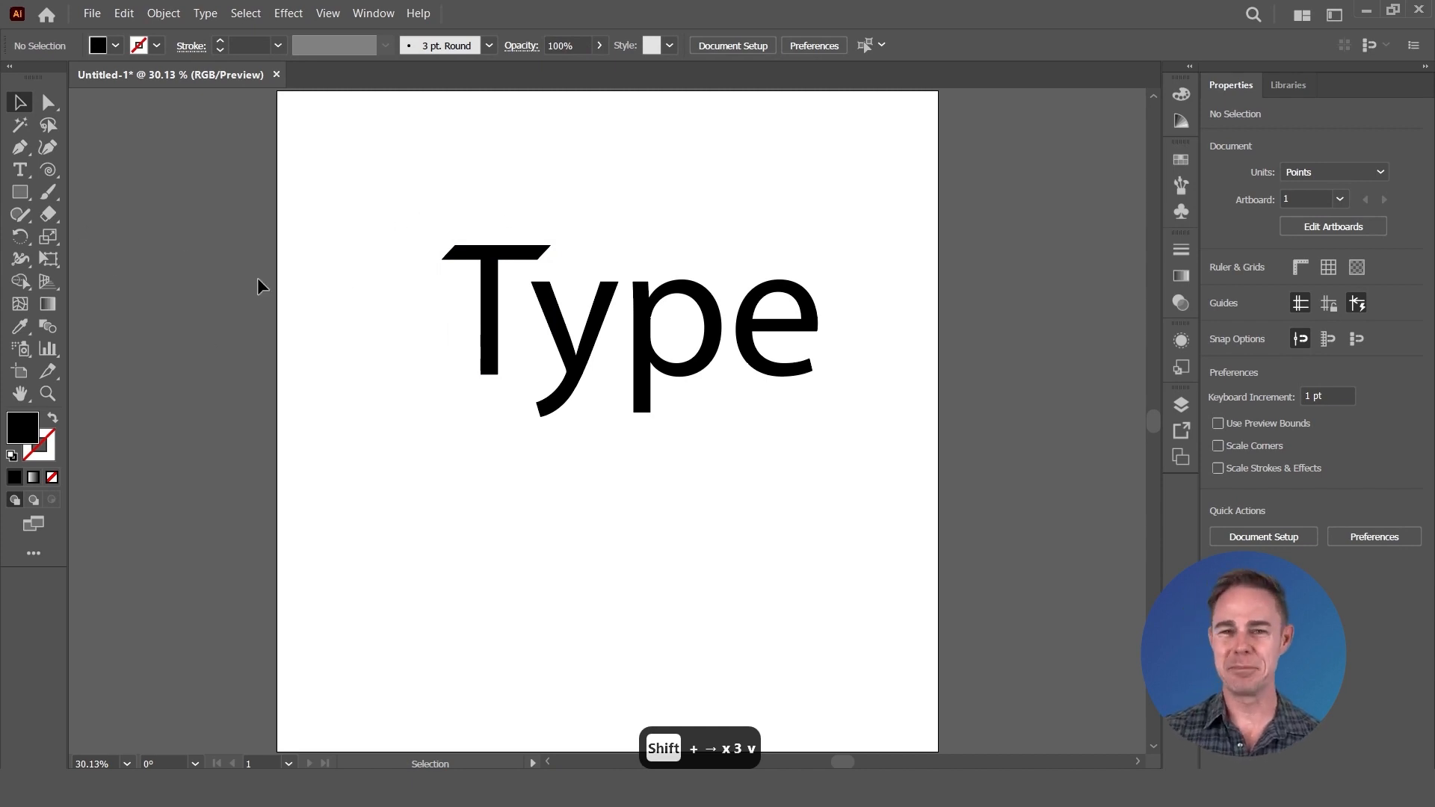
# - Draw an open S-shaped curve below the word with the Pen tool and give it a black stroke with no fill
pyautogui.click(19, 147)
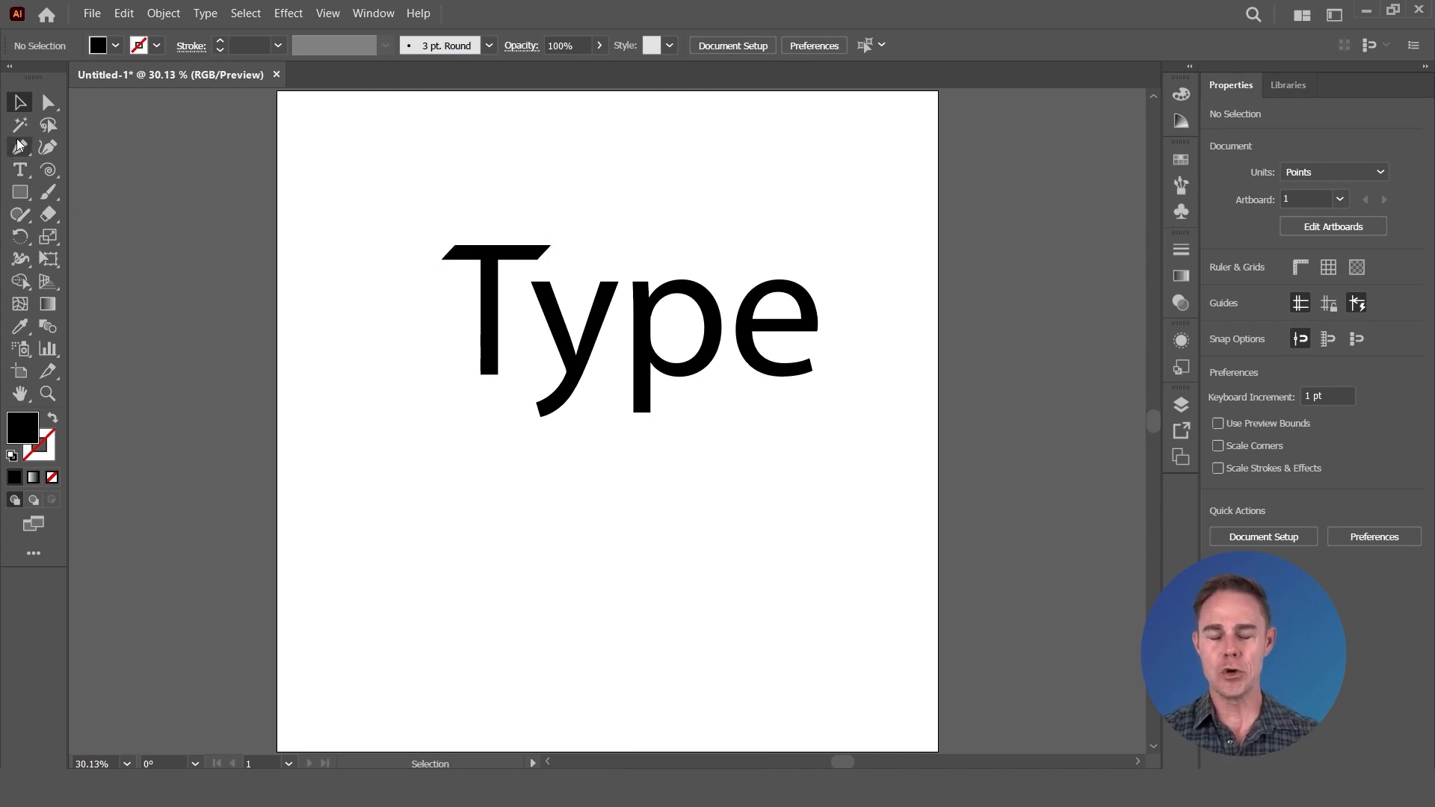
pyautogui.moveTo(364, 596); pyautogui.dragTo(373, 546)
pyautogui.moveTo(478, 555); pyautogui.dragTo(520, 559)
pyautogui.moveTo(565, 667); pyautogui.dragTo(657, 660)
pyautogui.press('v')
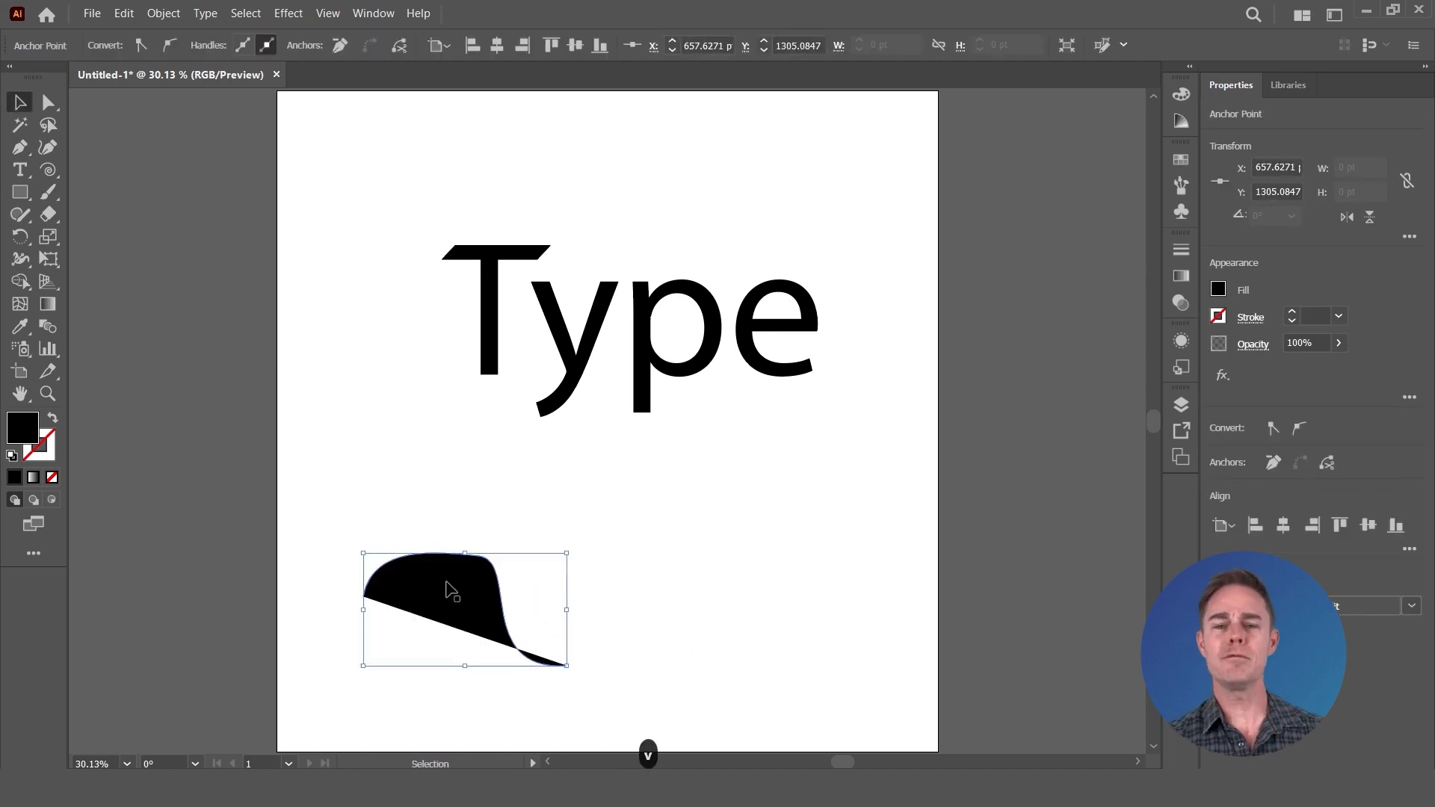
pyautogui.hotkey('shift', 'x')
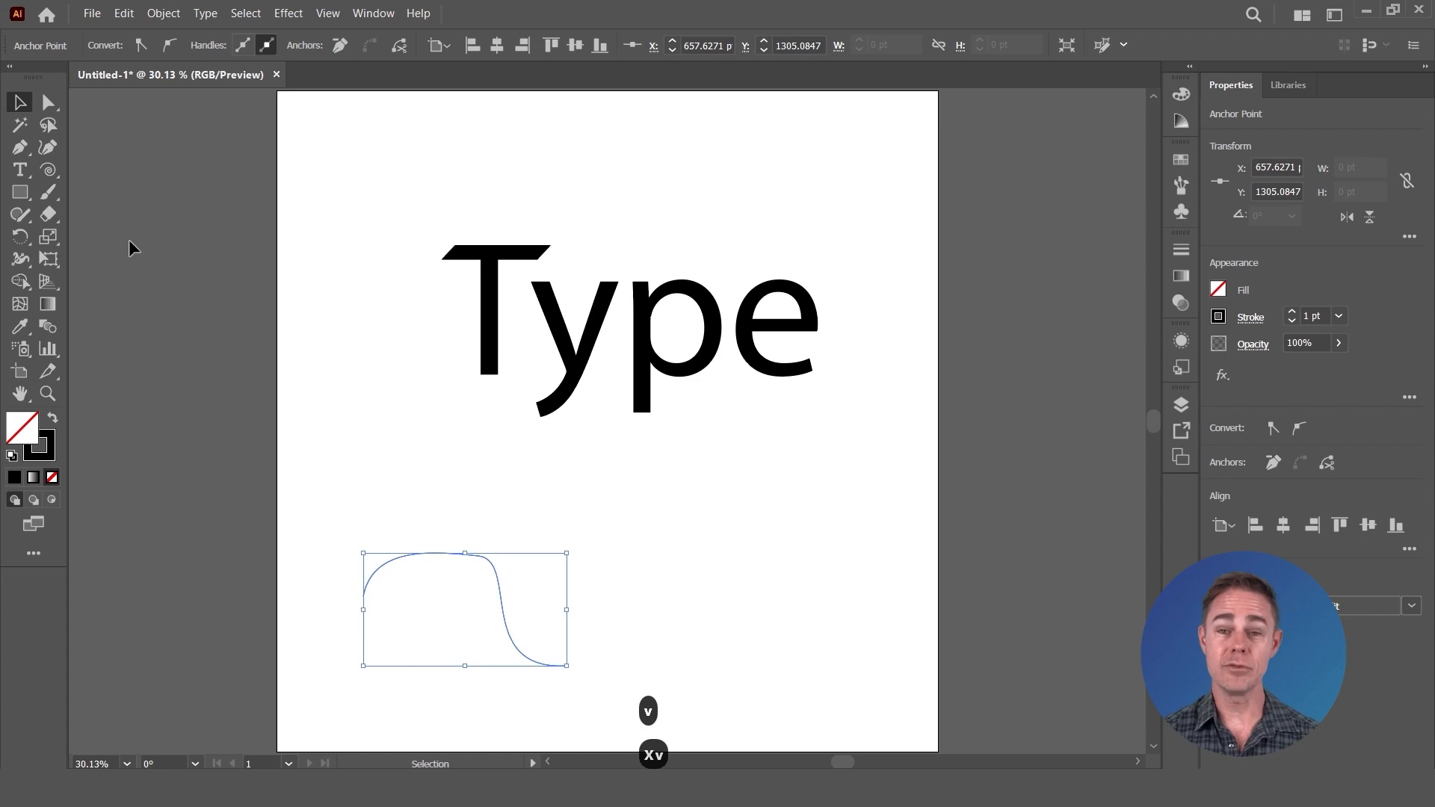
# - Place the text "Text on path" along the S-shaped curve with the Type on a Path tool
pyautogui.moveTo(21, 170); pyautogui.dragTo(67, 214)
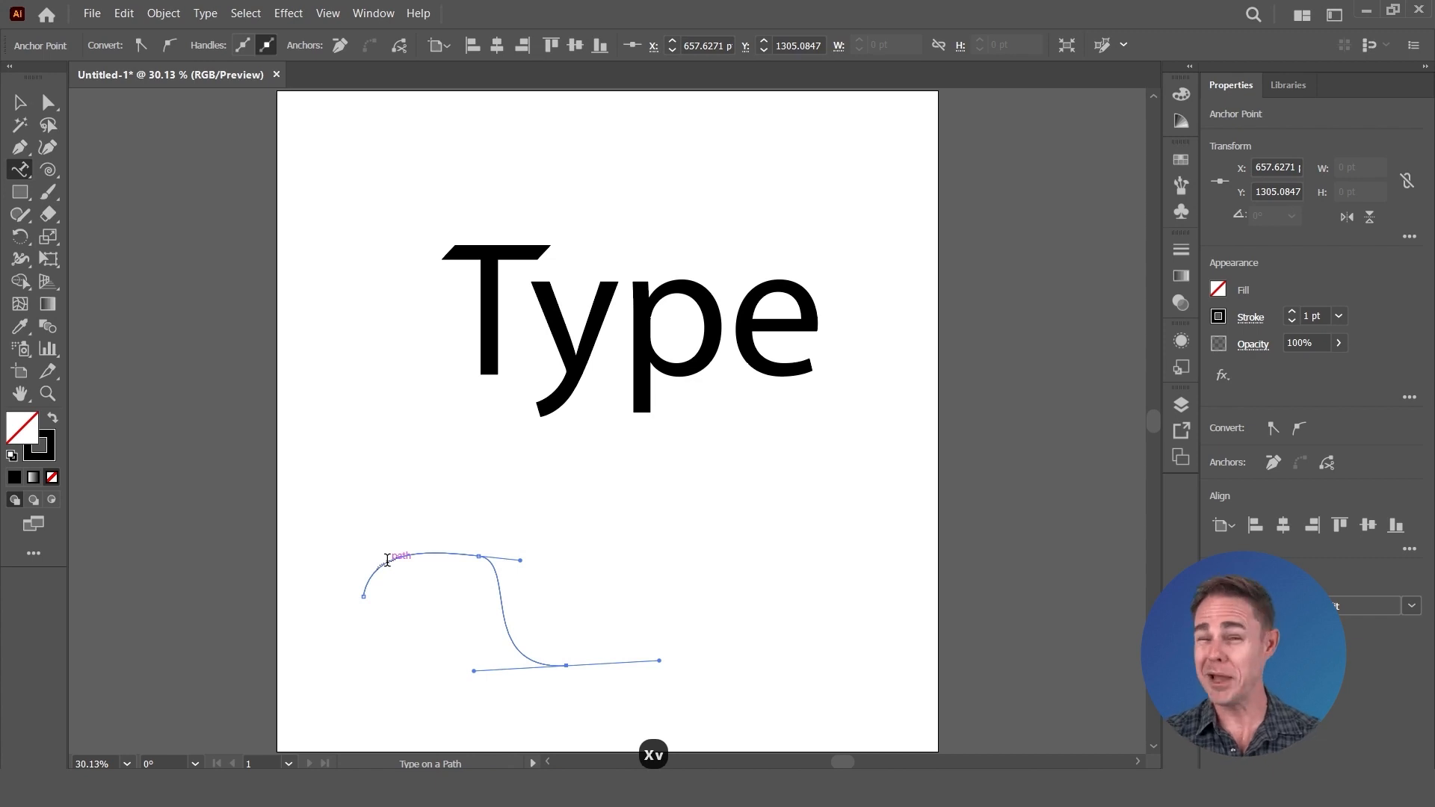
pyautogui.click(387, 560)
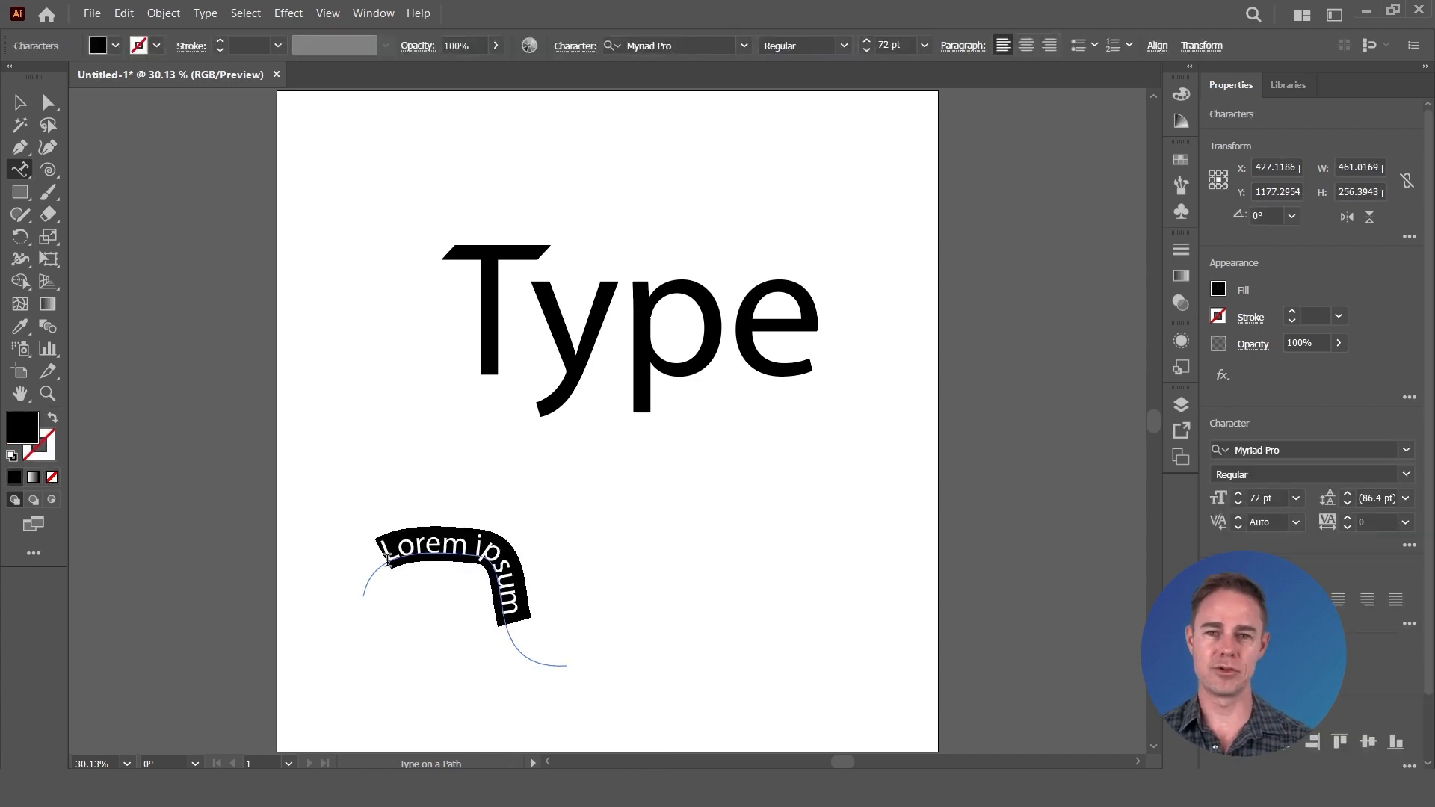
pyautogui.write('Text on ')
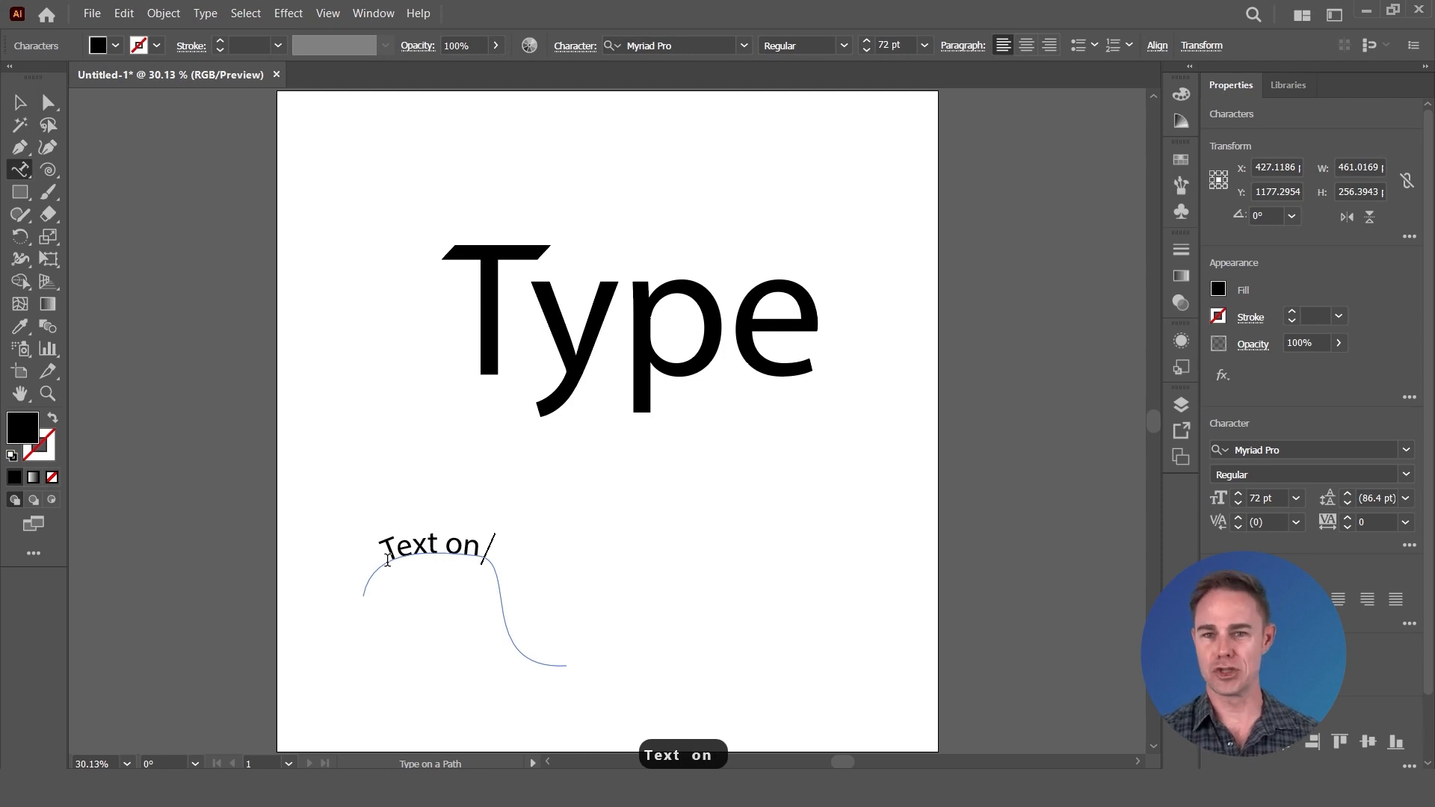
pyautogui.write('path')
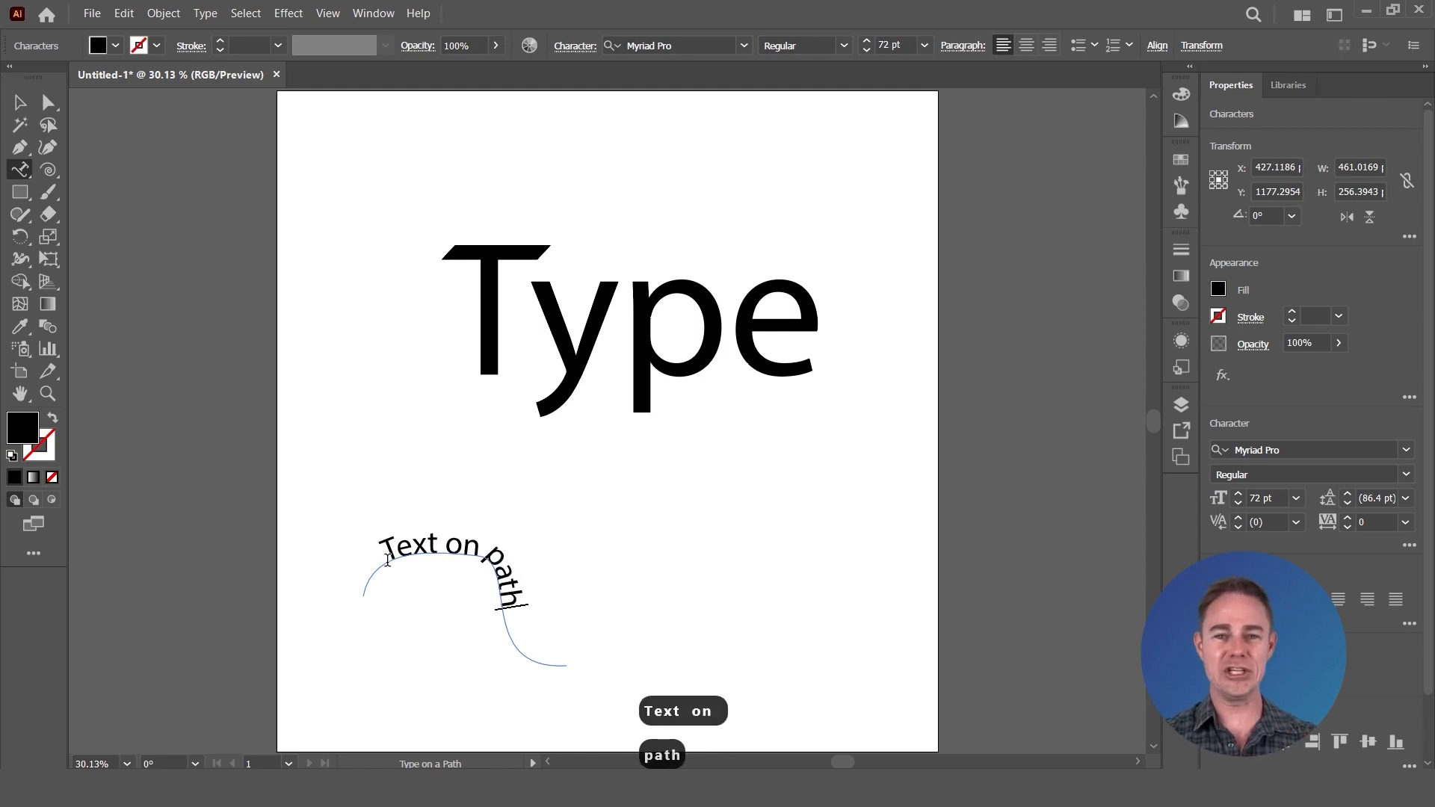
pyautogui.click(19, 102)
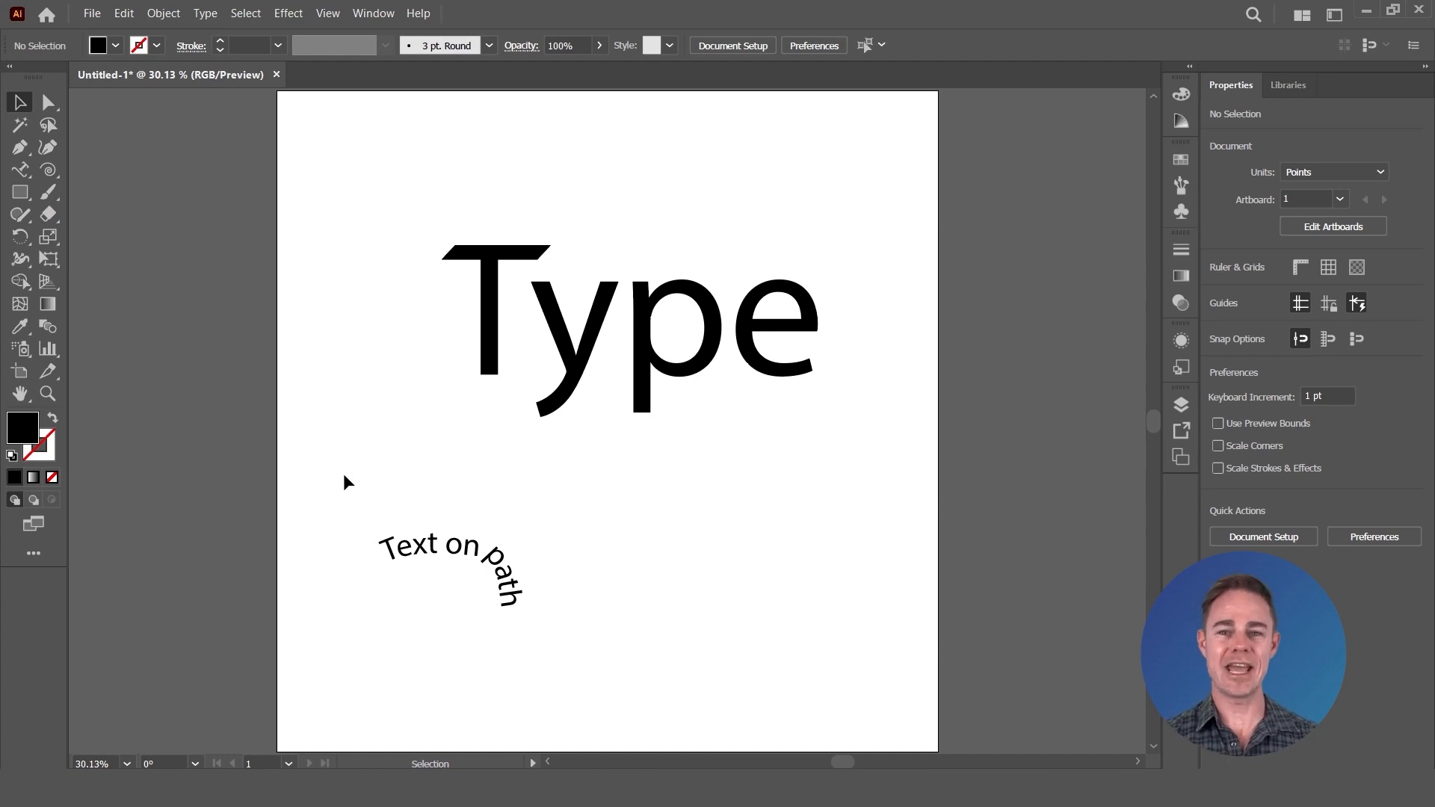
# - Move the curved text to beneath the middle of the word "Type" and undo the last reshaping of its path
pyautogui.moveTo(343, 473); pyautogui.dragTo(630, 702)
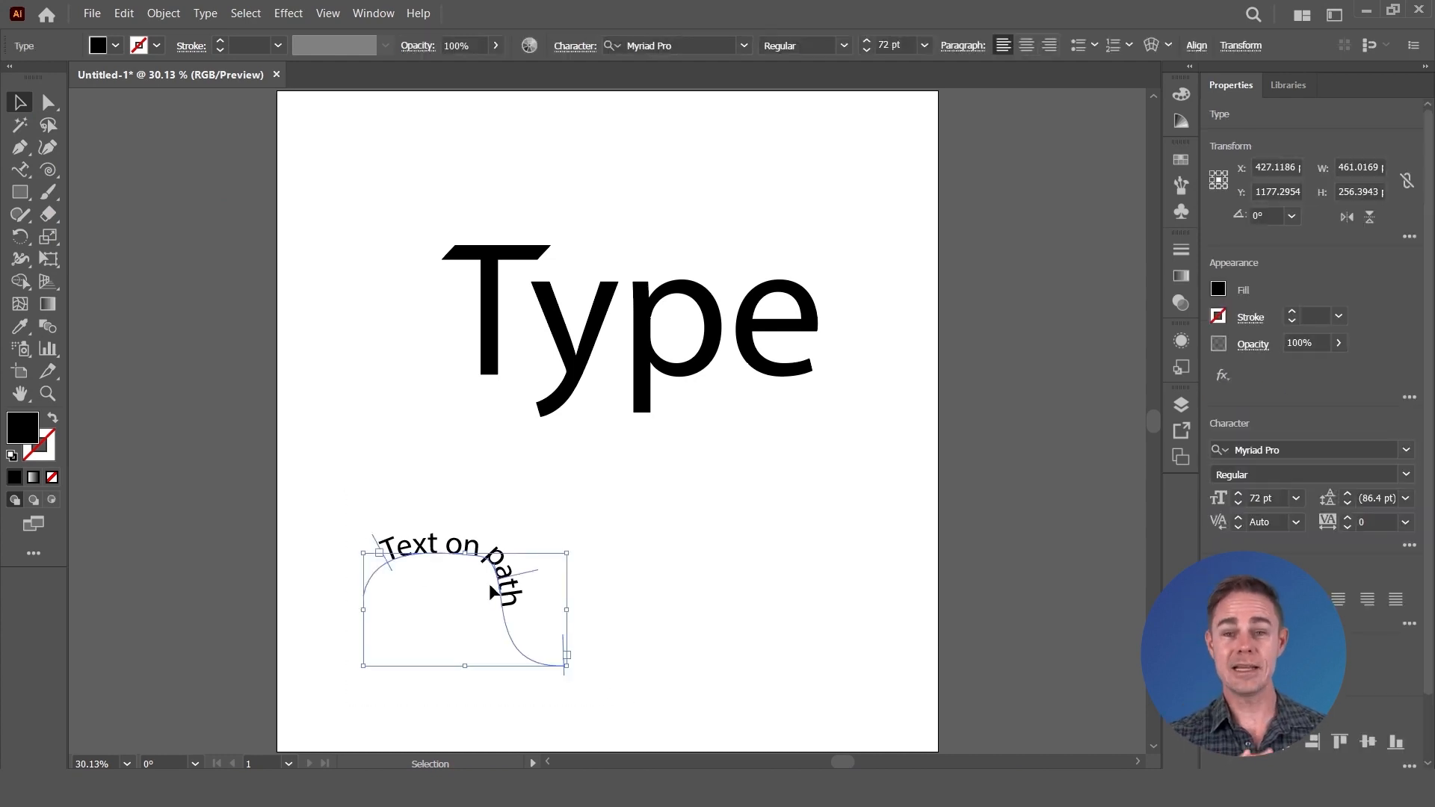
pyautogui.moveTo(511, 585); pyautogui.dragTo(813, 527)
pyautogui.hotkey('ctrl', 'z')
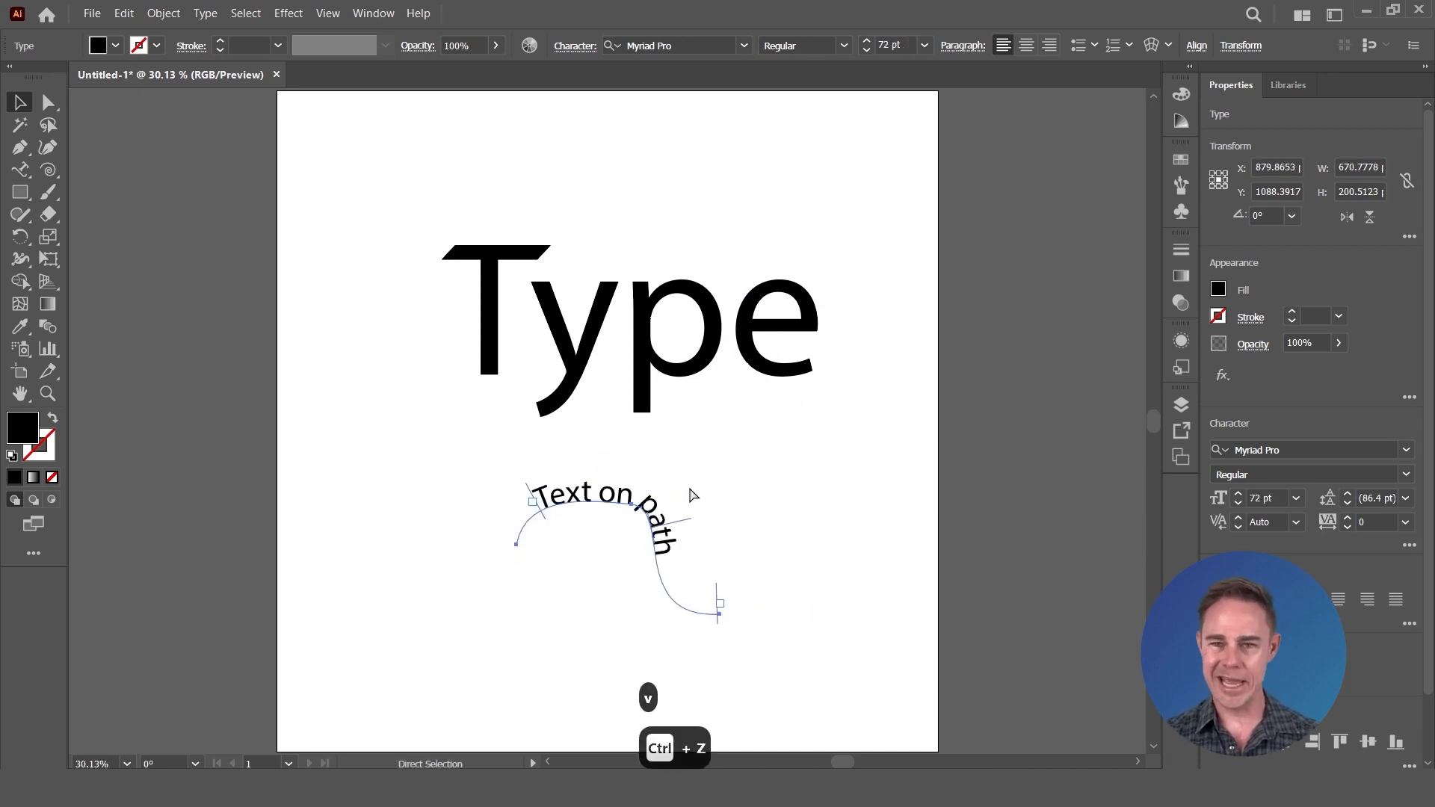
pyautogui.click(688, 488)
# - Copy the outlined word "Type" and paste the copy onto the artboard
pyautogui.moveTo(417, 237); pyautogui.dragTo(874, 448)
pyautogui.hotkey('ctrl', 'c')
pyautogui.press('v')
pyautogui.click(849, 451)
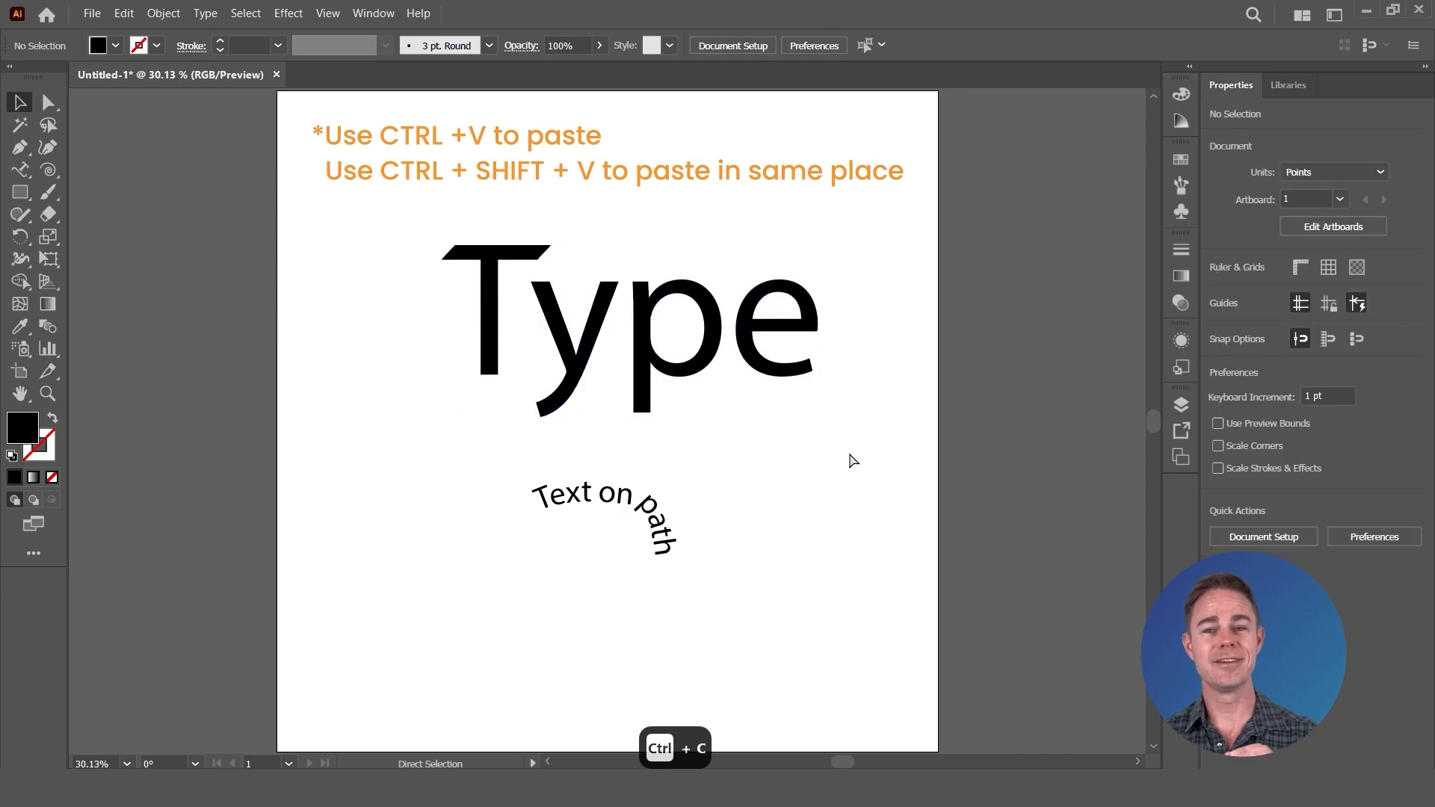
pyautogui.hotkey('ctrl', 'v')
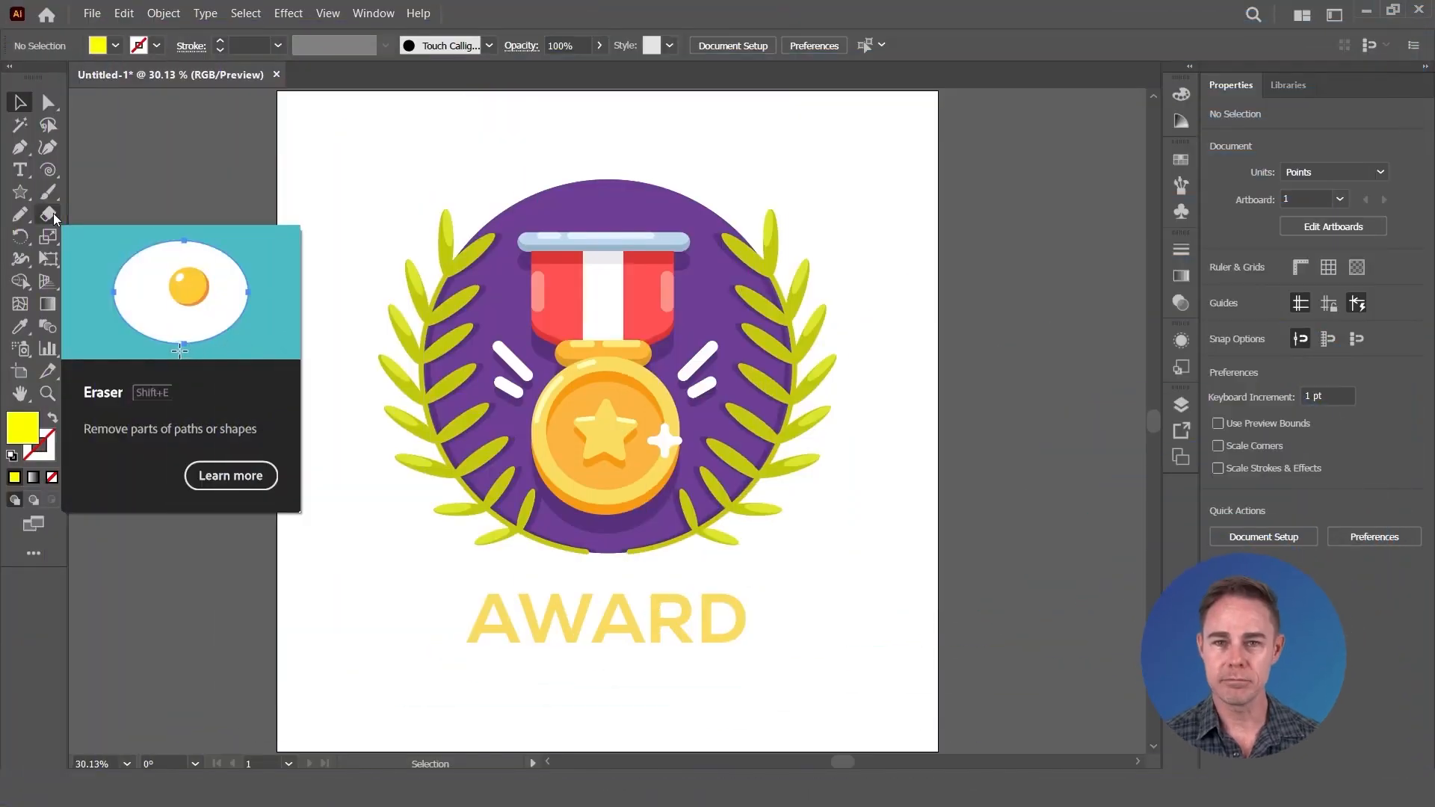
# - Try erasing a curved strip across the upper part of the purple badge circle with the Eraser, and undo it
pyautogui.hotkey('ctrl', 'z')
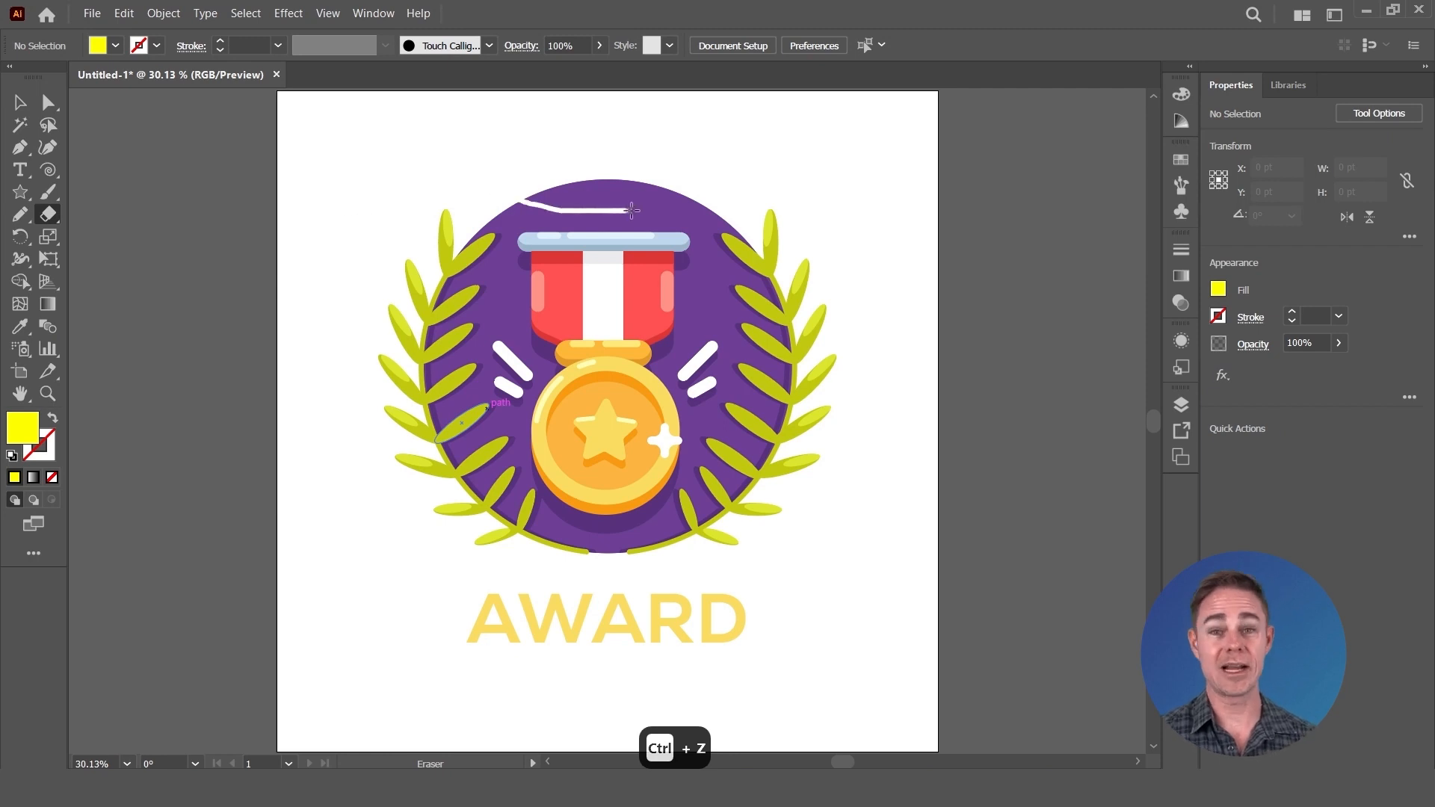
pyautogui.press('v')
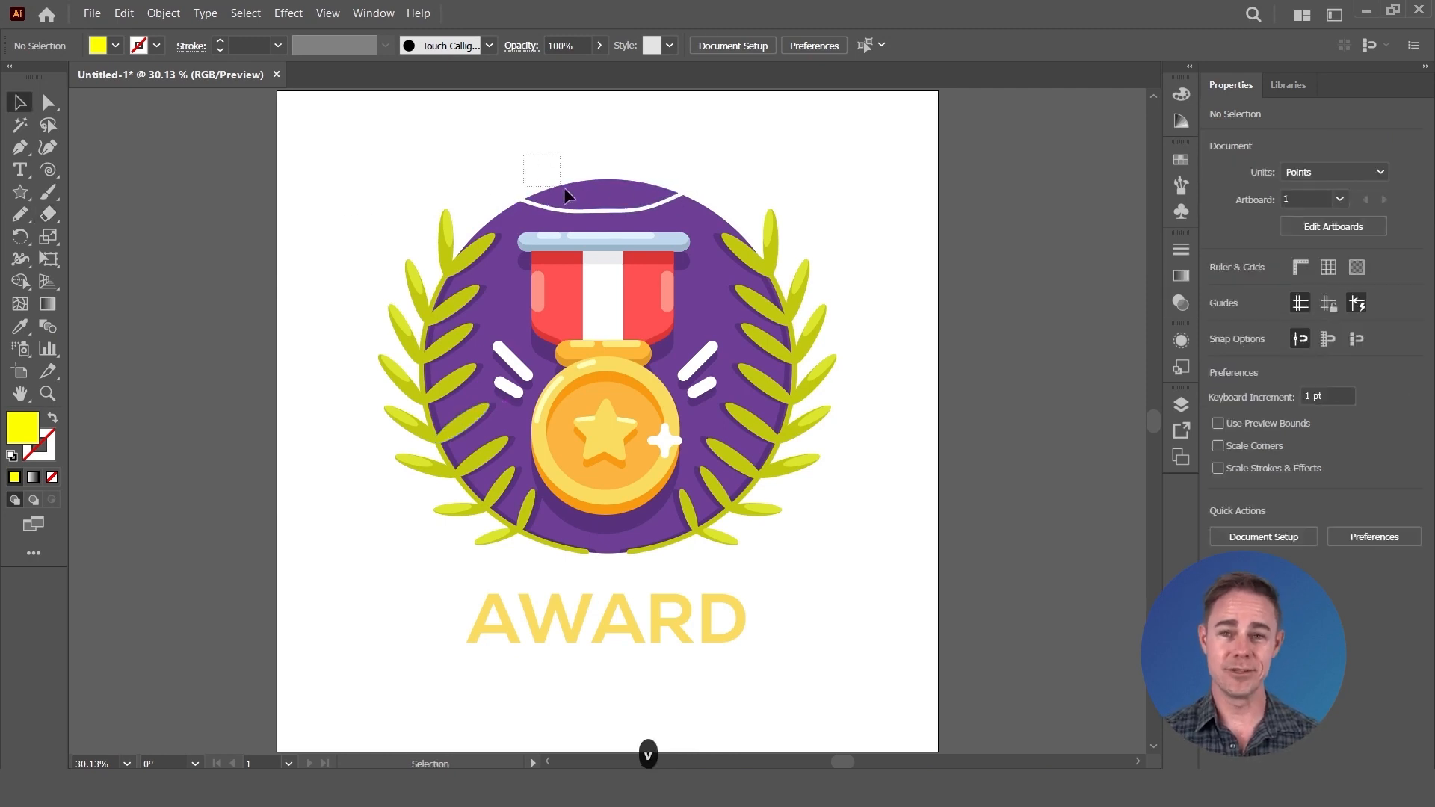
pyautogui.moveTo(626, 203); pyautogui.dragTo(693, 176)
pyautogui.click(760, 146)
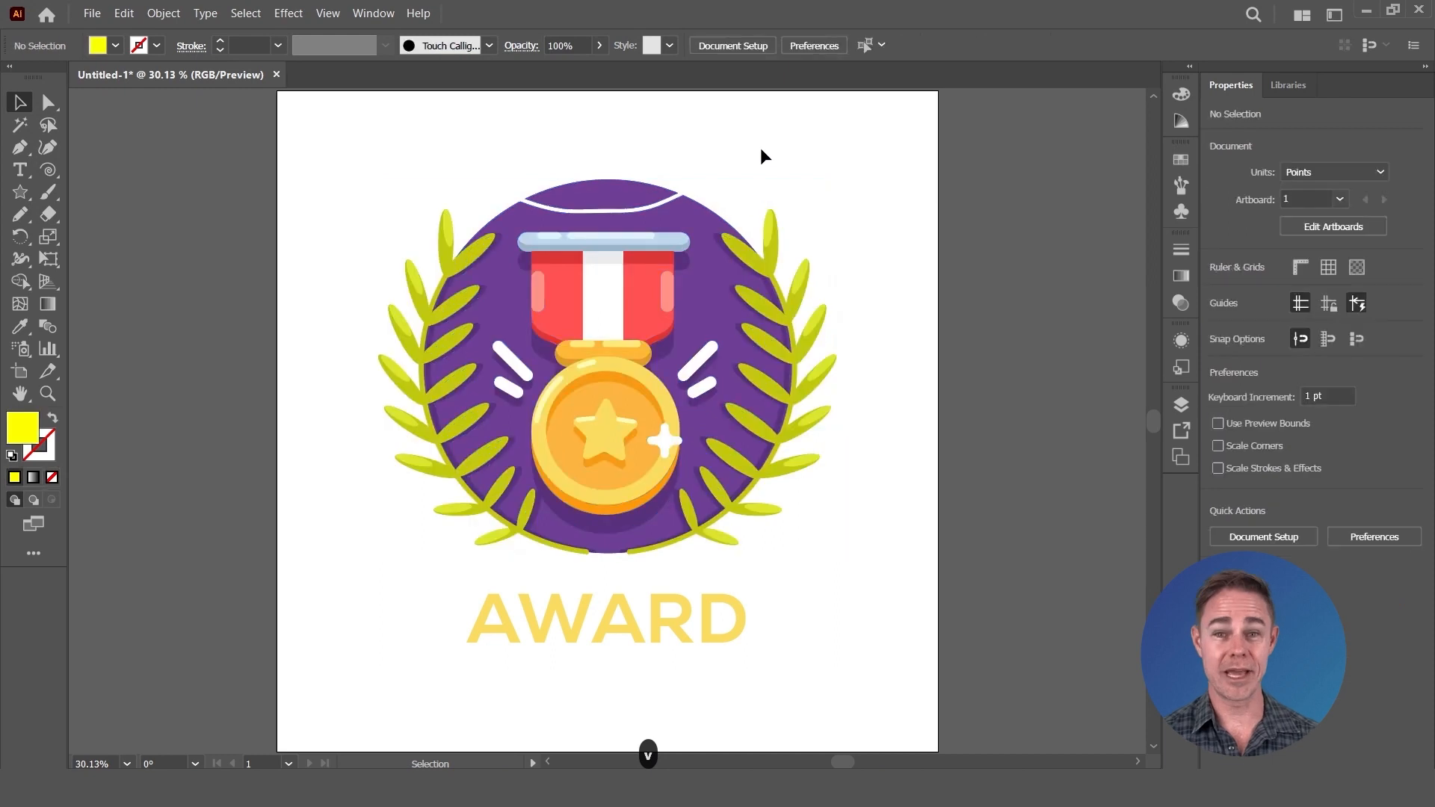
pyautogui.hotkey('ctrl', 'z')
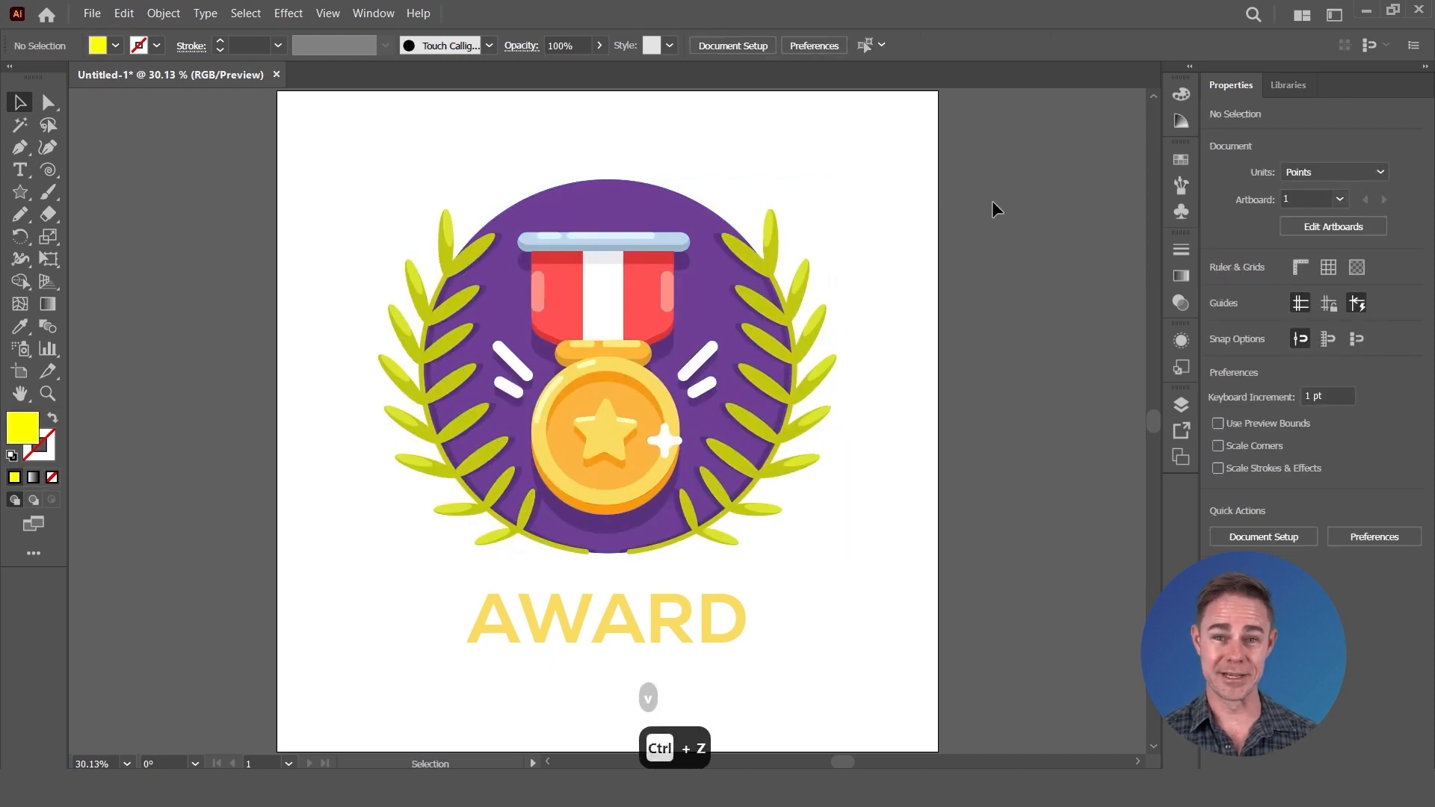
pyautogui.click(670, 246)
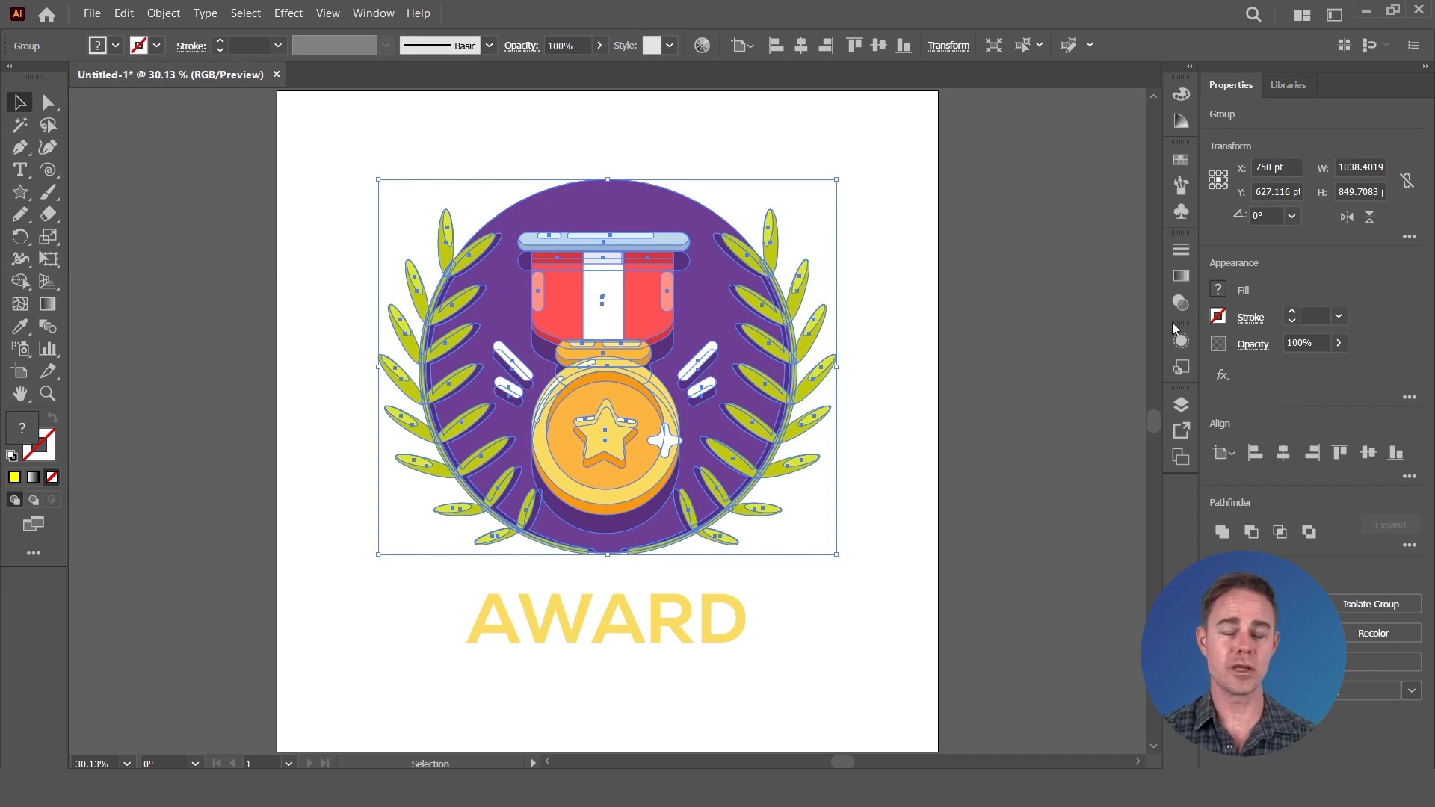
pyautogui.click(897, 366)
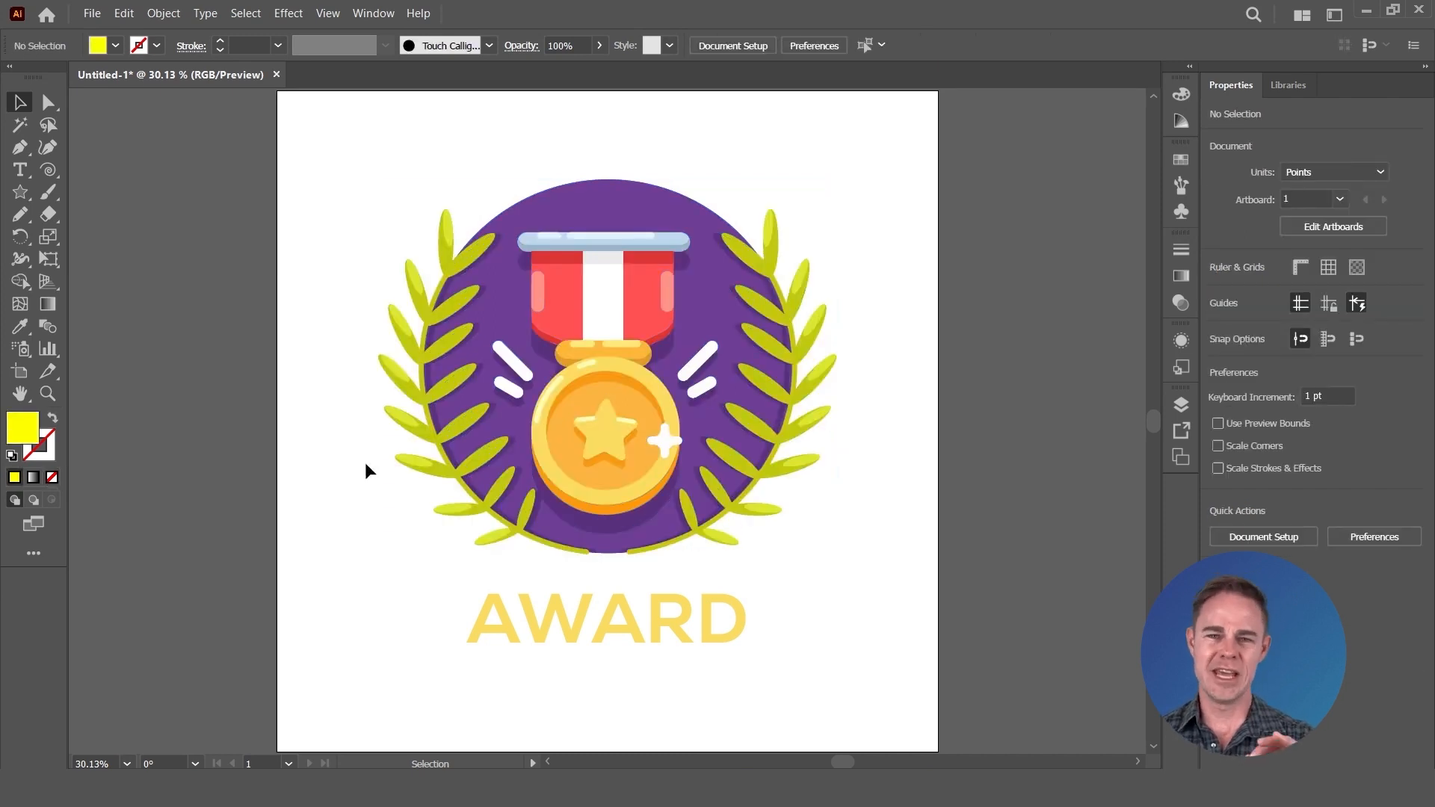
# - Draw a yellow star about 139 x 132 pt in the artboard's upper-left corner and set its opacity to 46%
pyautogui.click(20, 191)
pyautogui.moveTo(324, 150); pyautogui.dragTo(346, 178)
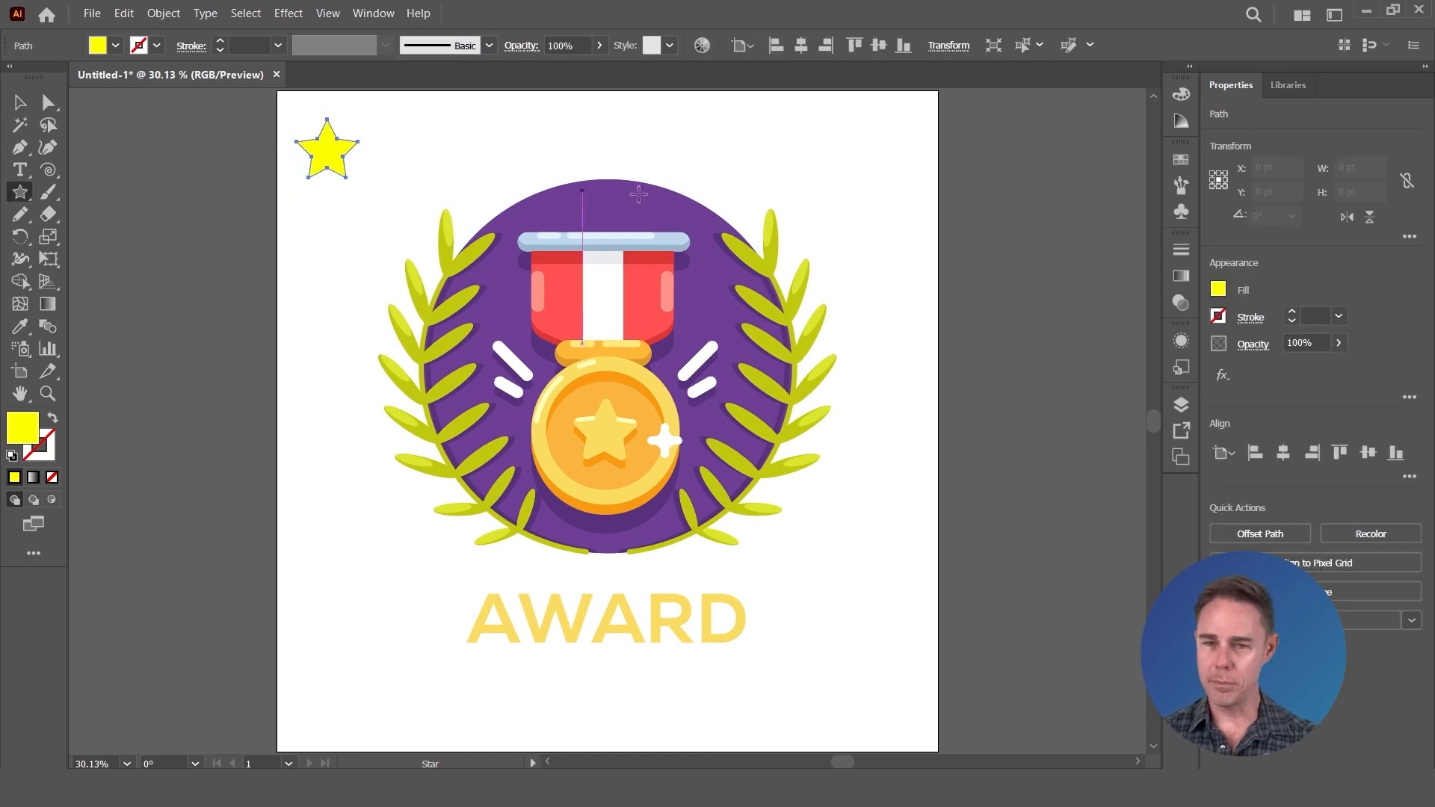
pyautogui.click(1219, 316)
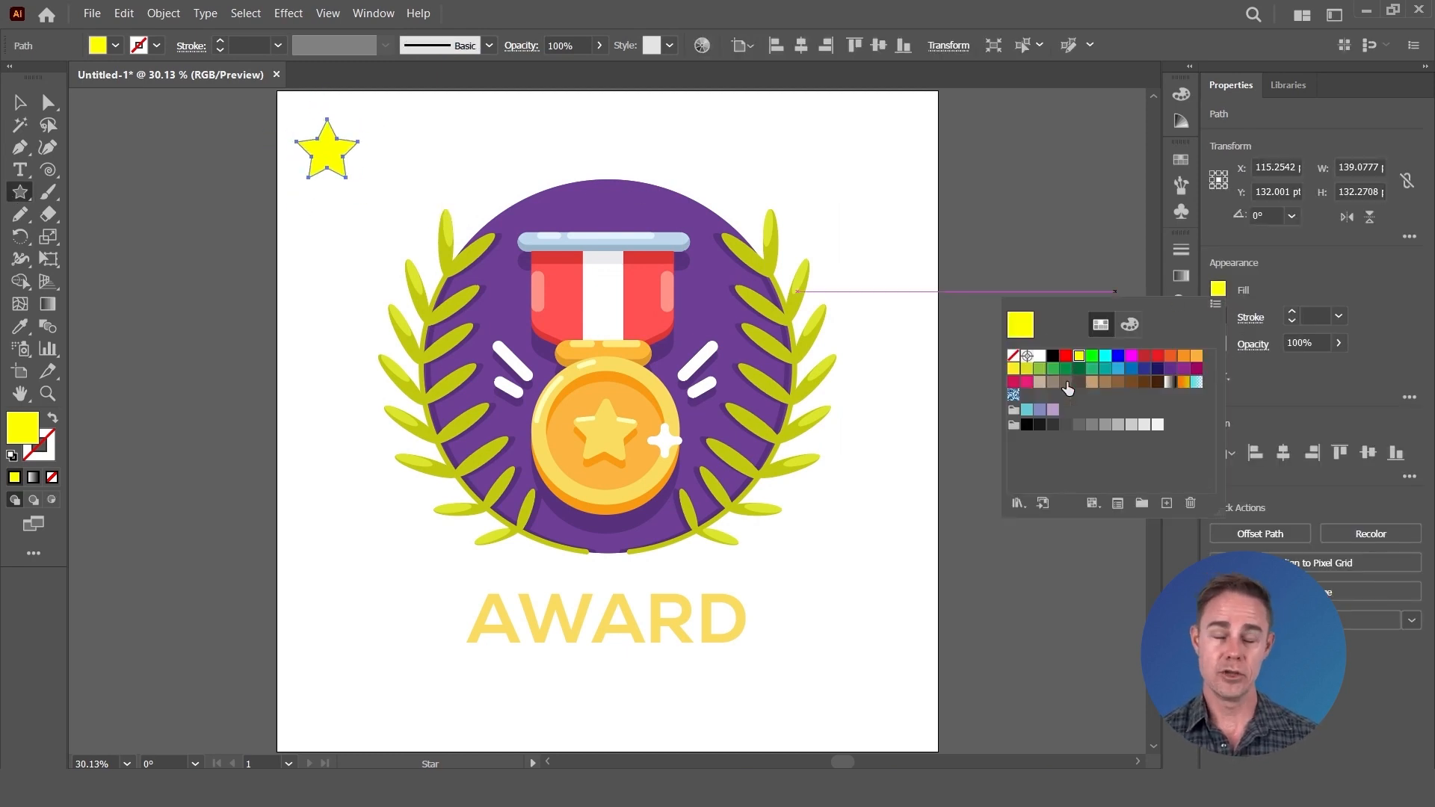
pyautogui.click(1040, 563)
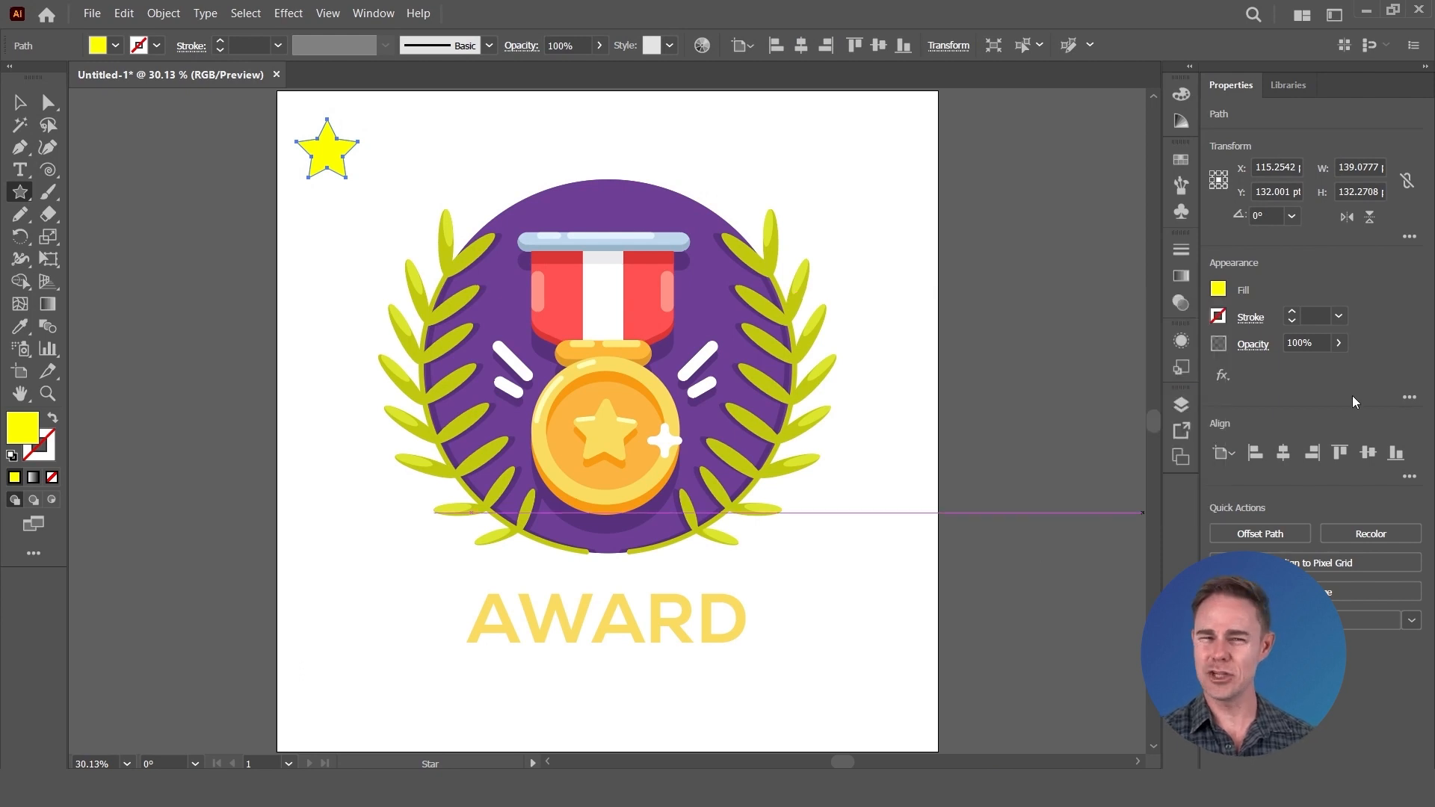
pyautogui.click(1338, 342)
pyautogui.moveTo(1317, 367)
pyautogui.mouseDown()
pyautogui.moveTo(1270, 371)
pyautogui.moveTo(1298, 366)
pyautogui.mouseUp()
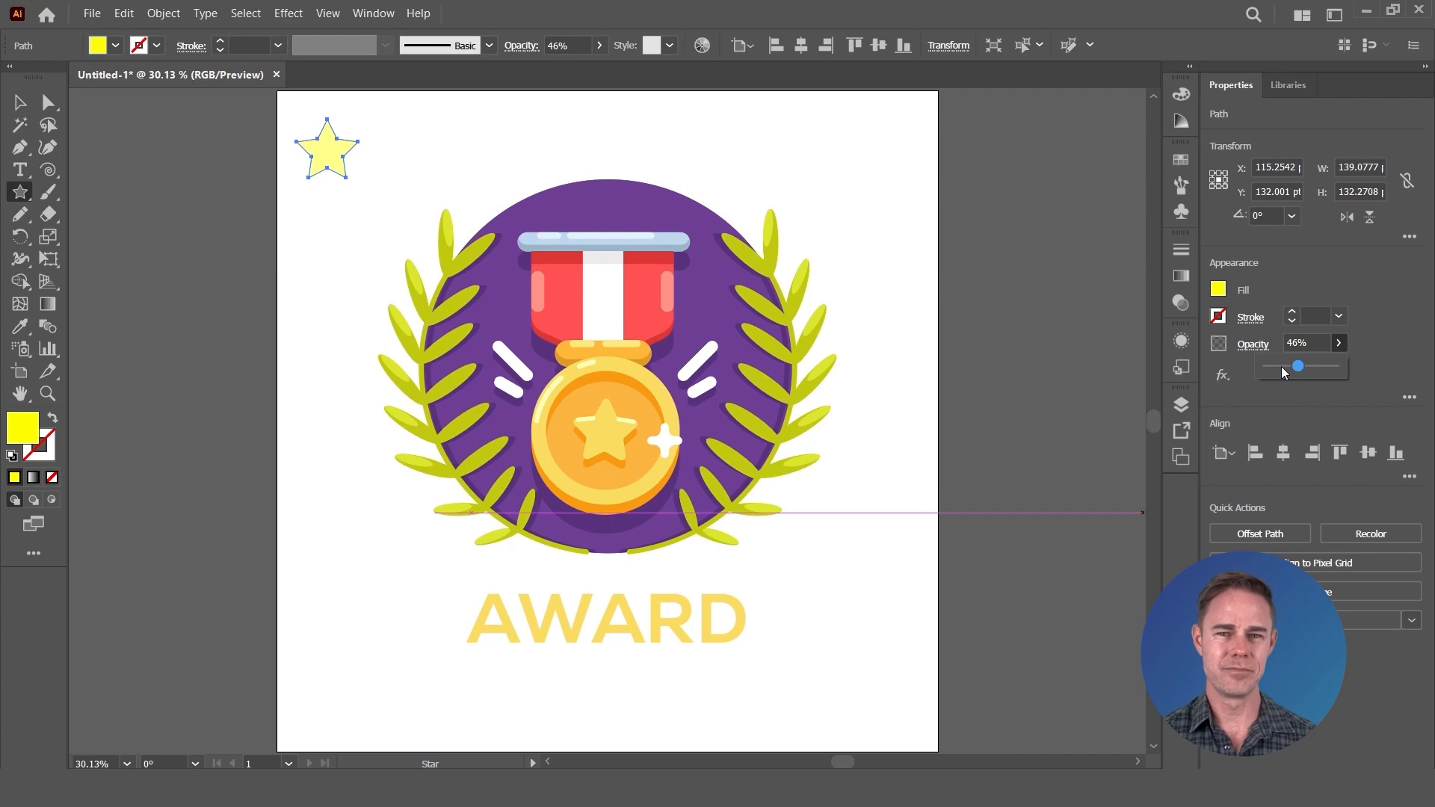
pyautogui.press('Escape')
pyautogui.press('v')
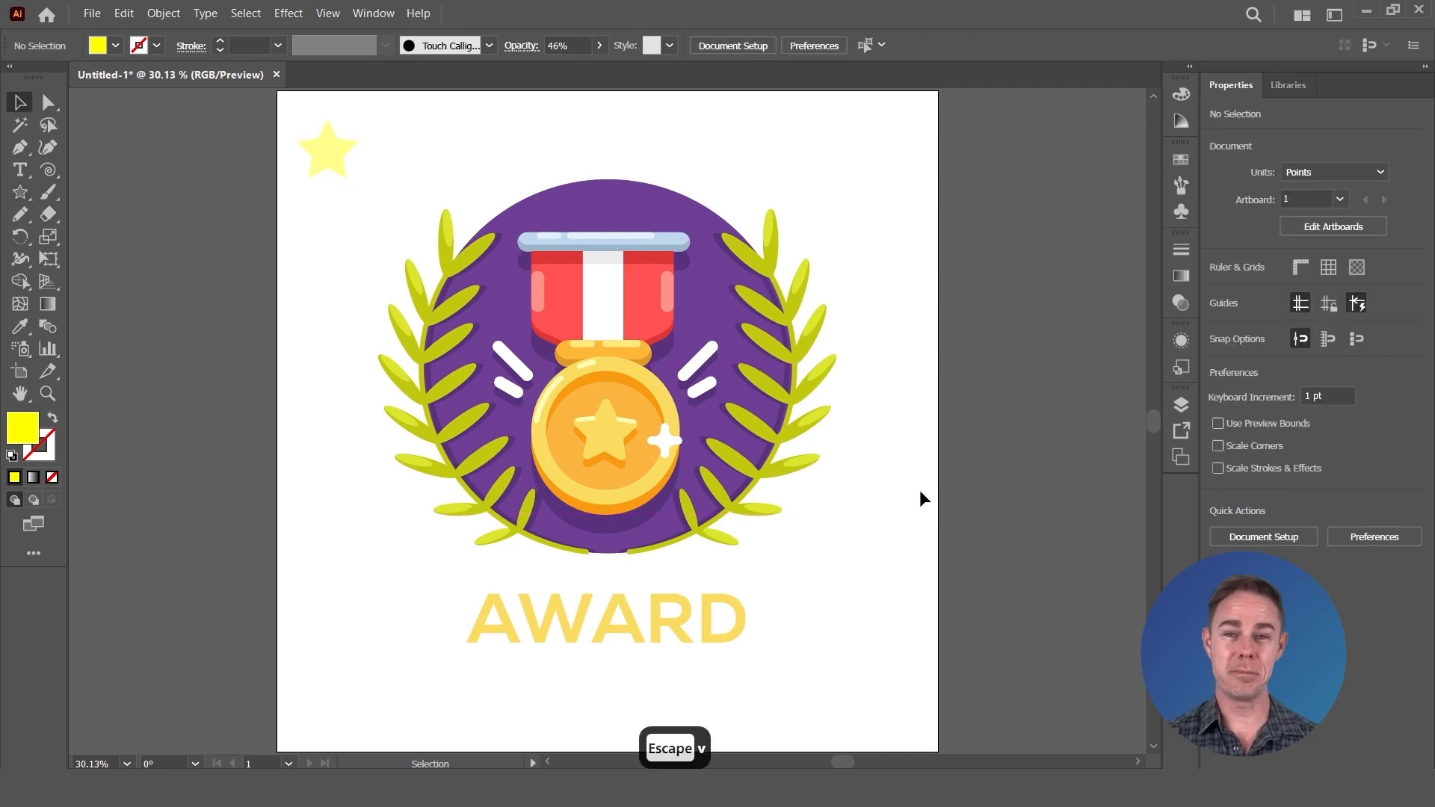
# - Apply a drop shadow to the "AWARD" text with Normal mode, 100% opacity, 7 pt X and Y offsets and 5 pt blur
pyautogui.click(591, 634)
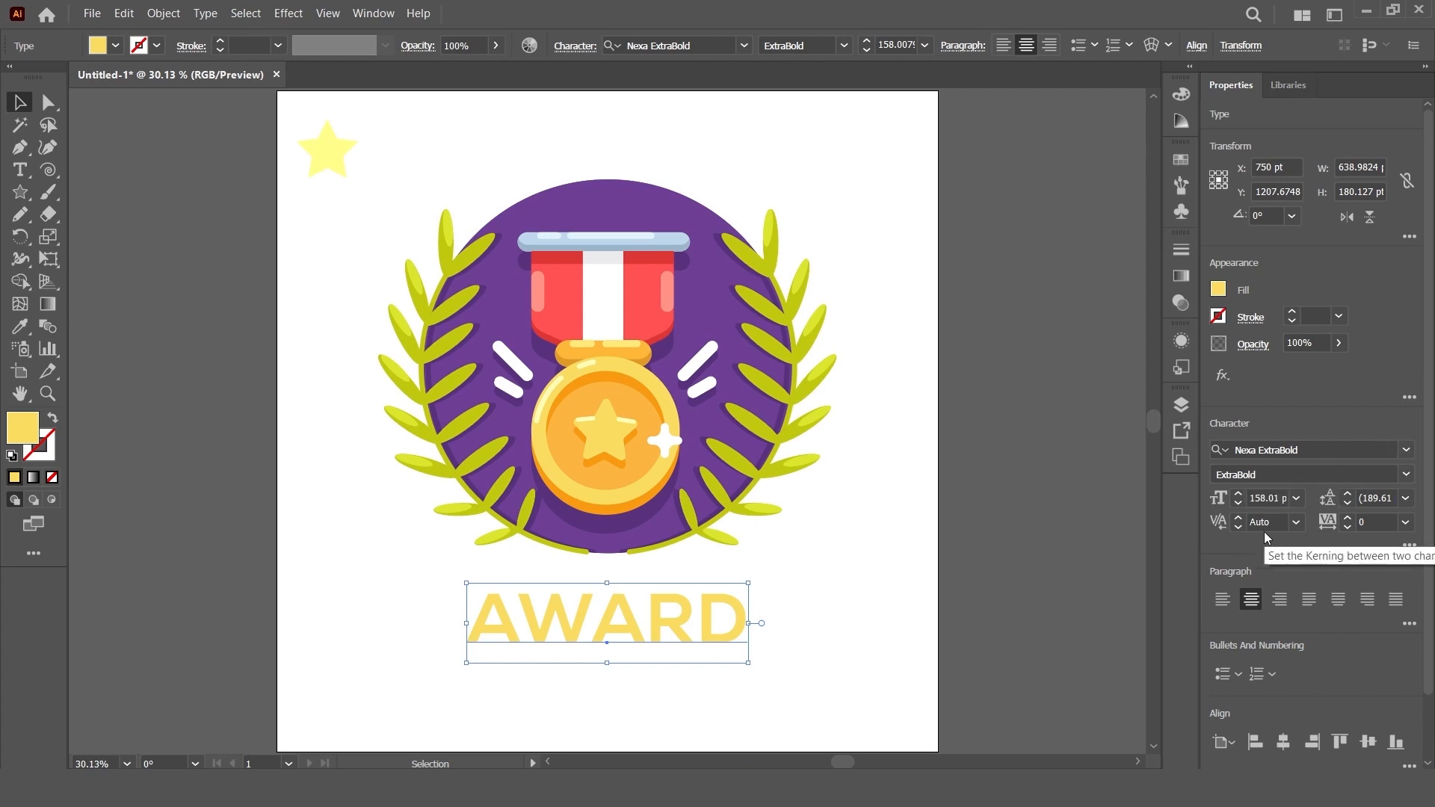
pyautogui.click(1394, 744)
pyautogui.hotkey('ctrl', 'z')
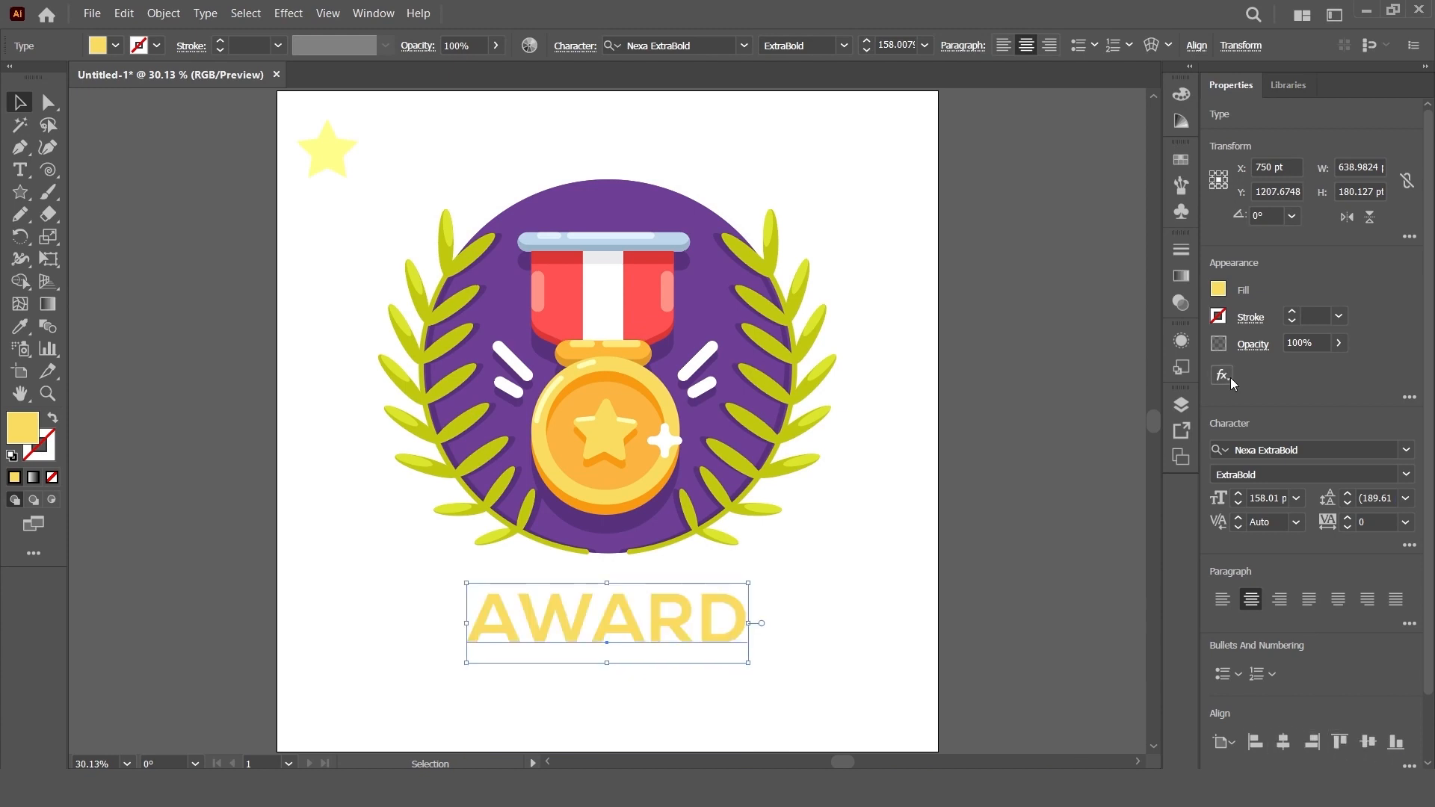
pyautogui.click(1226, 376)
pyautogui.moveTo(1268, 533)
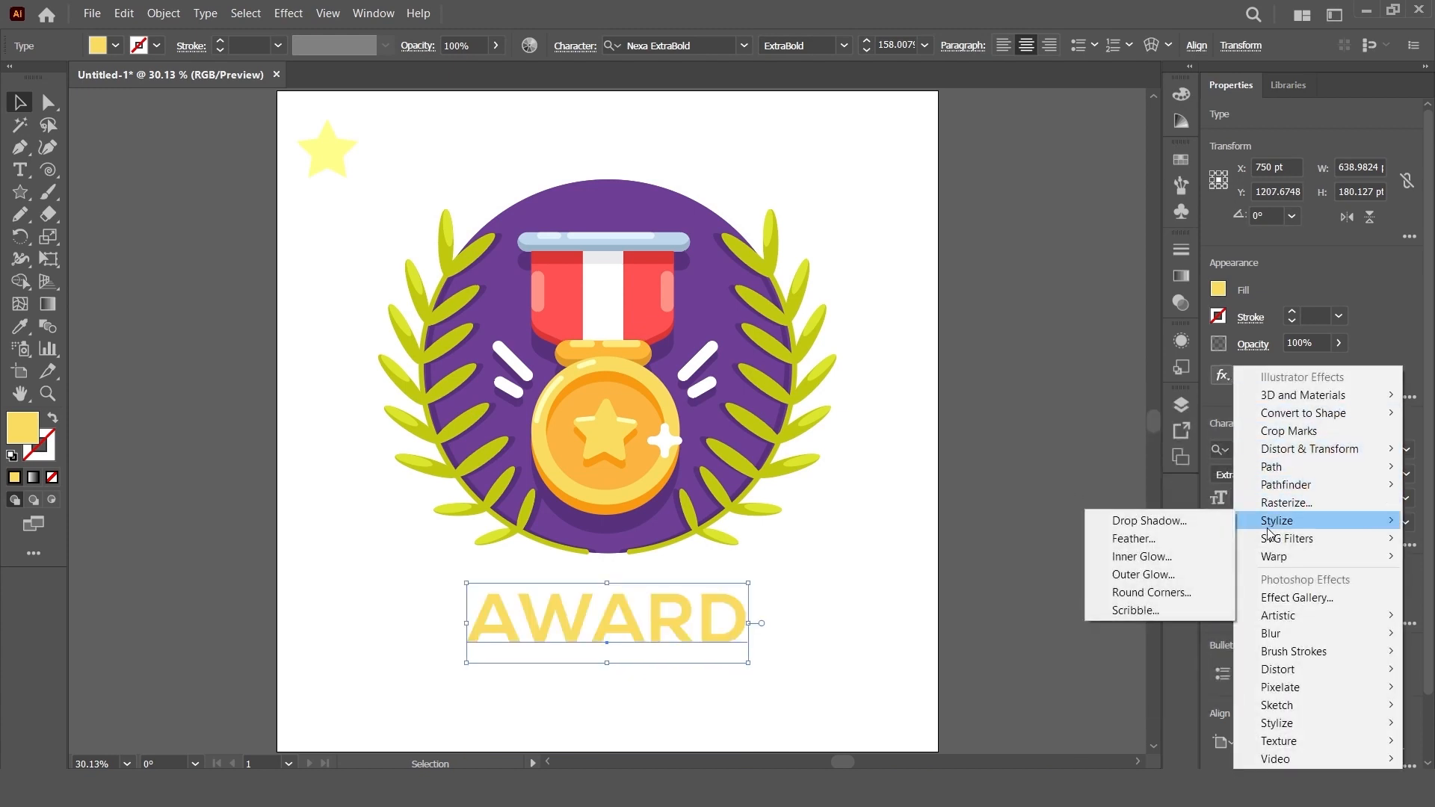
pyautogui.click(1214, 526)
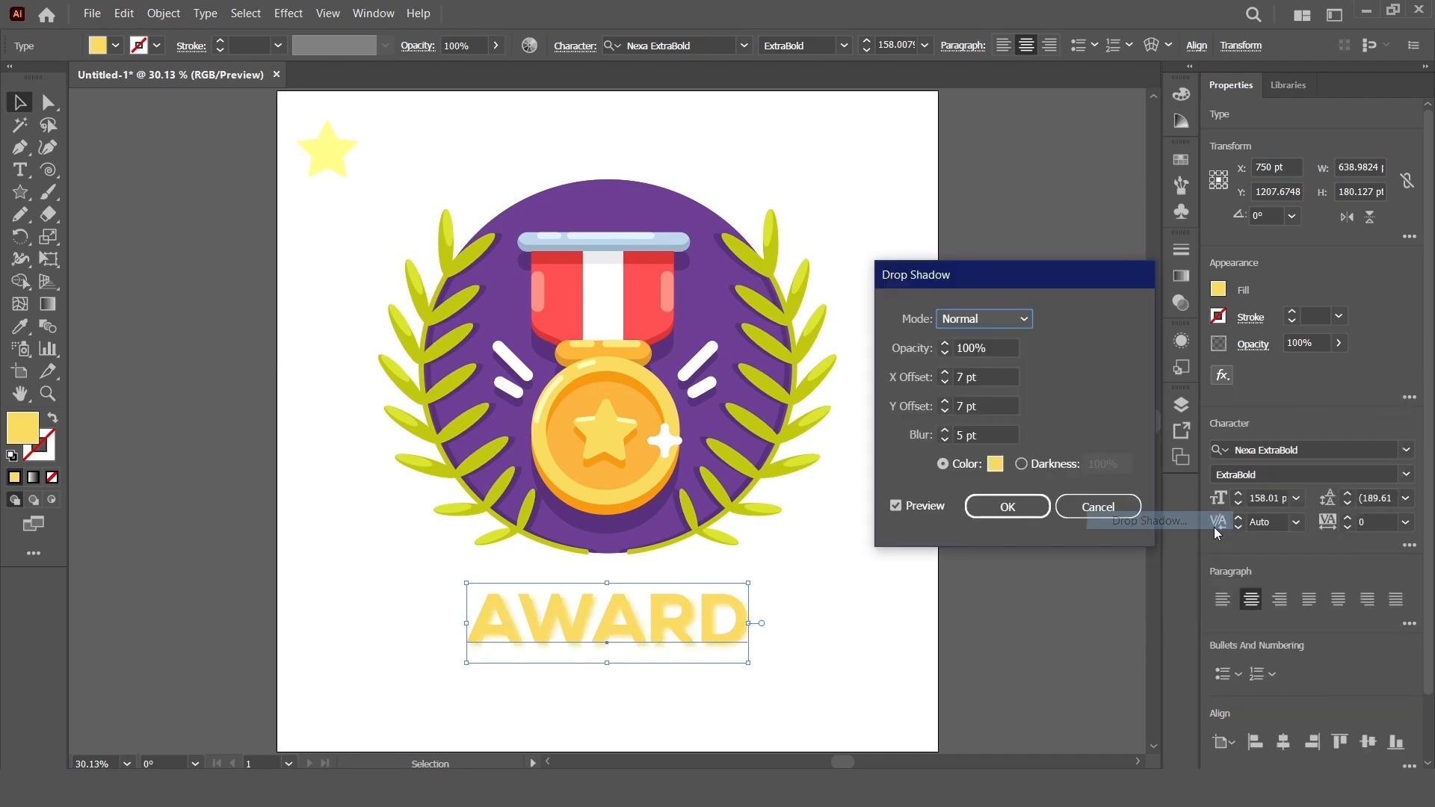
pyautogui.click(1015, 506)
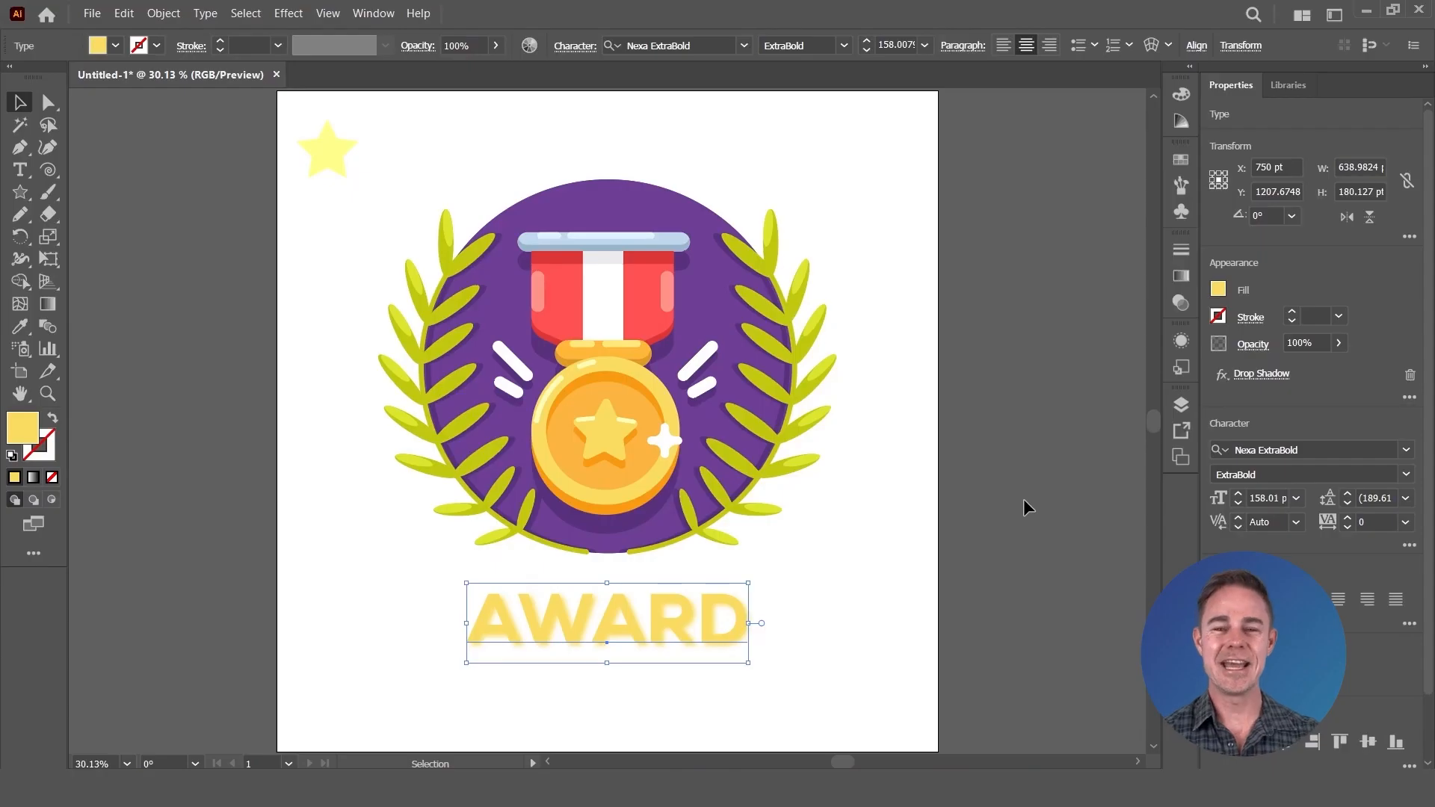
pyautogui.click(1023, 500)
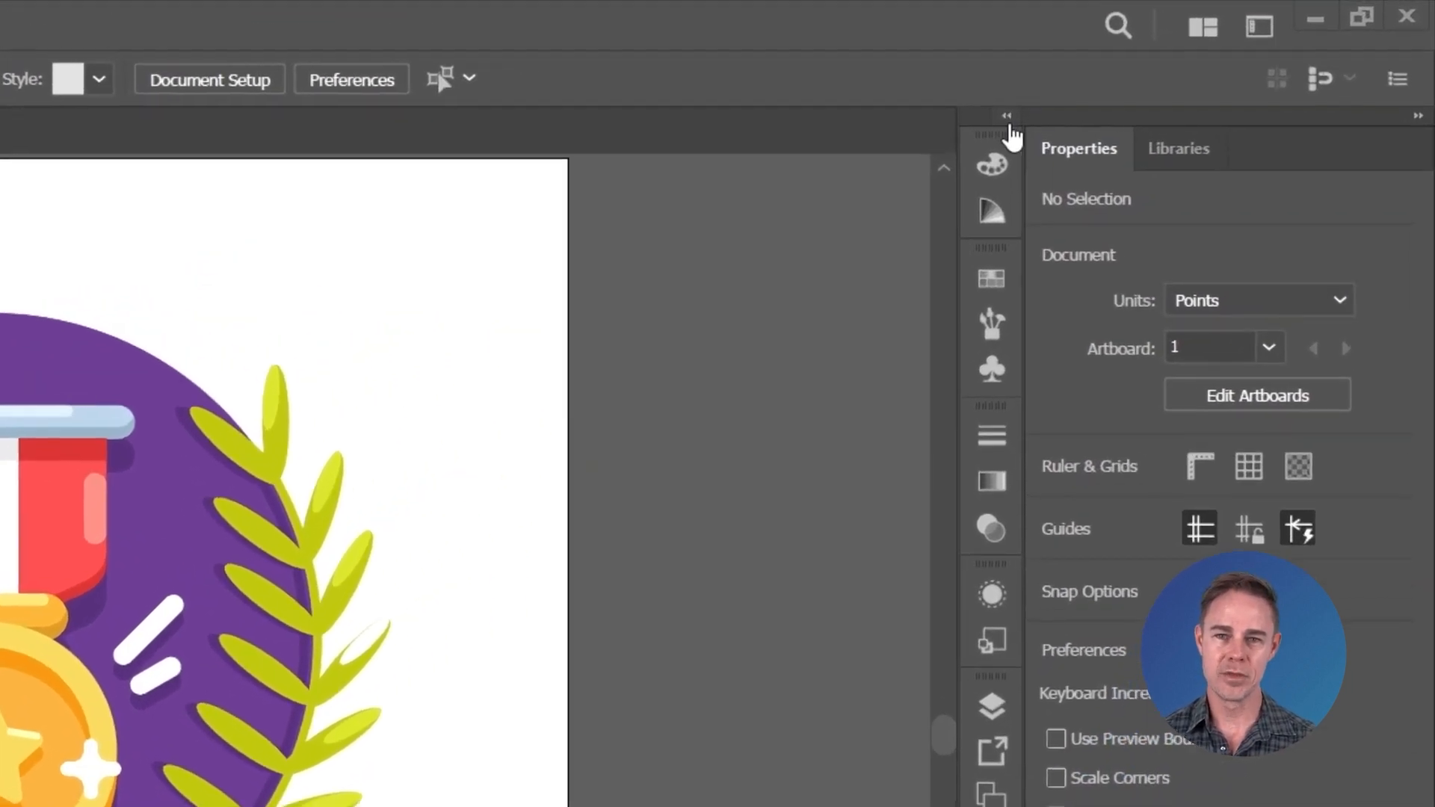
# - Expand the collapsed panel dock and examine the stacking of the objects inside Layer 1
pyautogui.click(1190, 66)
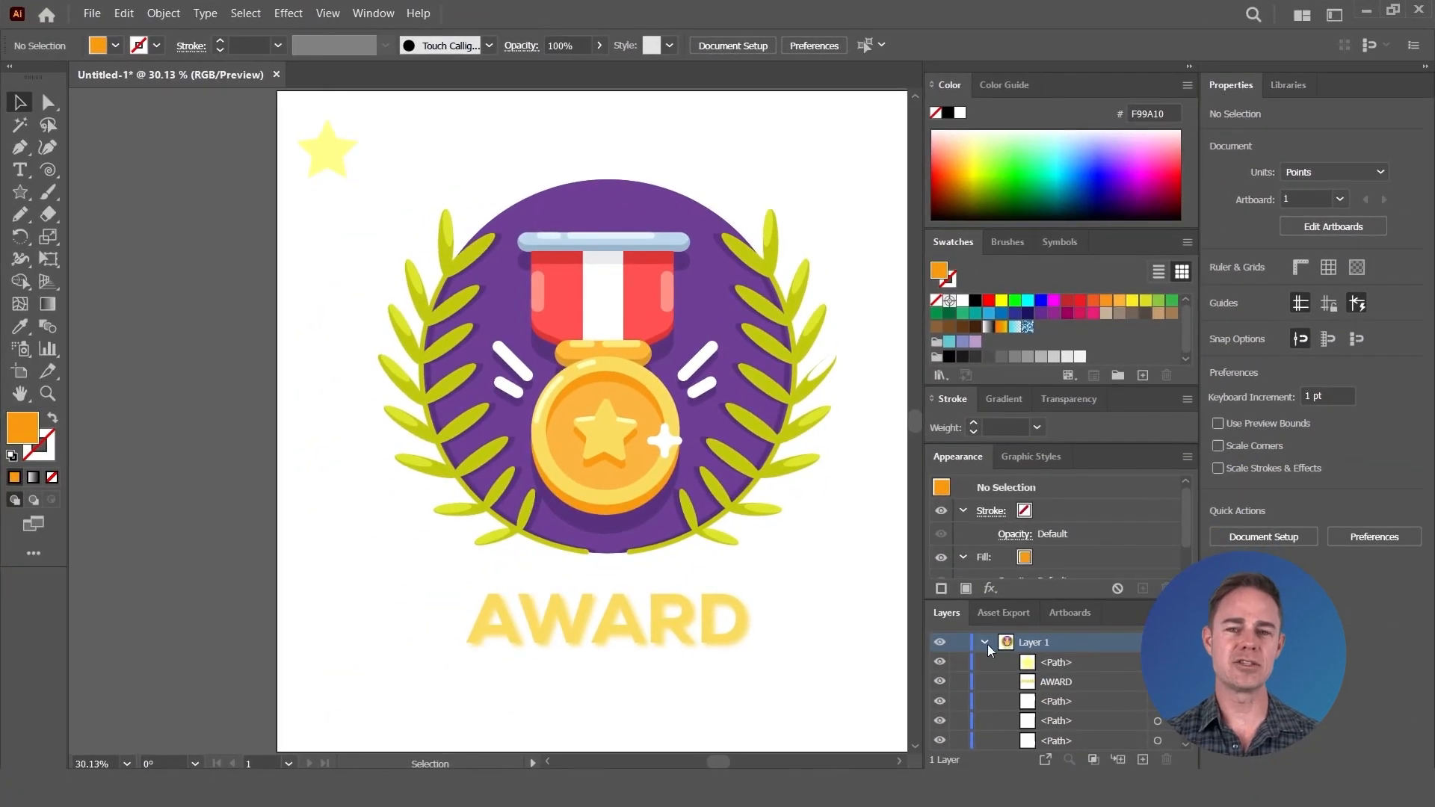
pyautogui.click(982, 643)
pyautogui.click(982, 643)
pyautogui.scroll(-2, 1057, 665)
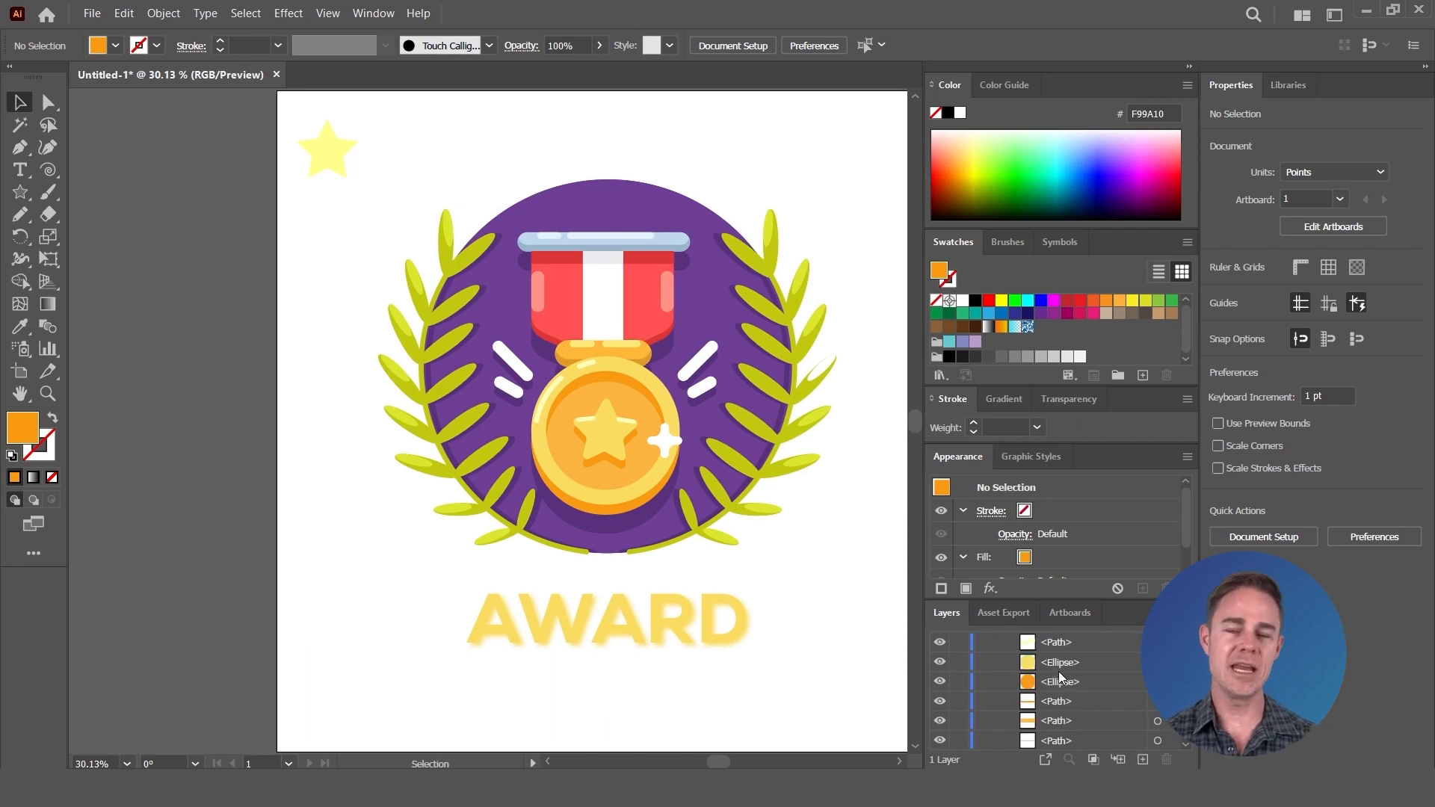
pyautogui.scroll(3, 1058, 672)
pyautogui.scroll(-2, 1058, 671)
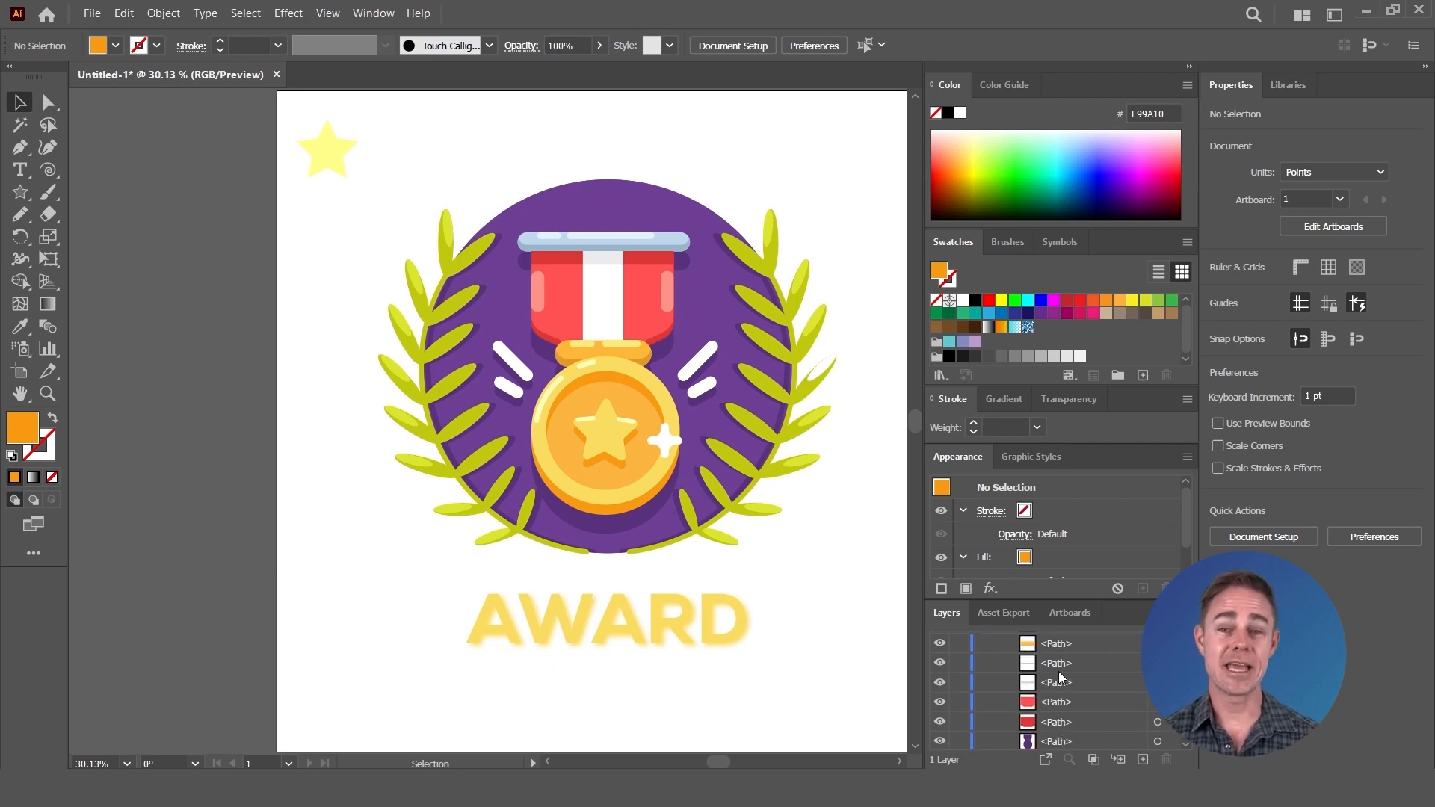
pyautogui.scroll(2, 1058, 672)
# - Inspect the appearance of the medal's orange star, arc and inner ellipse from the layer list, and of the arc and purple circle on the artboard
pyautogui.click(1159, 702)
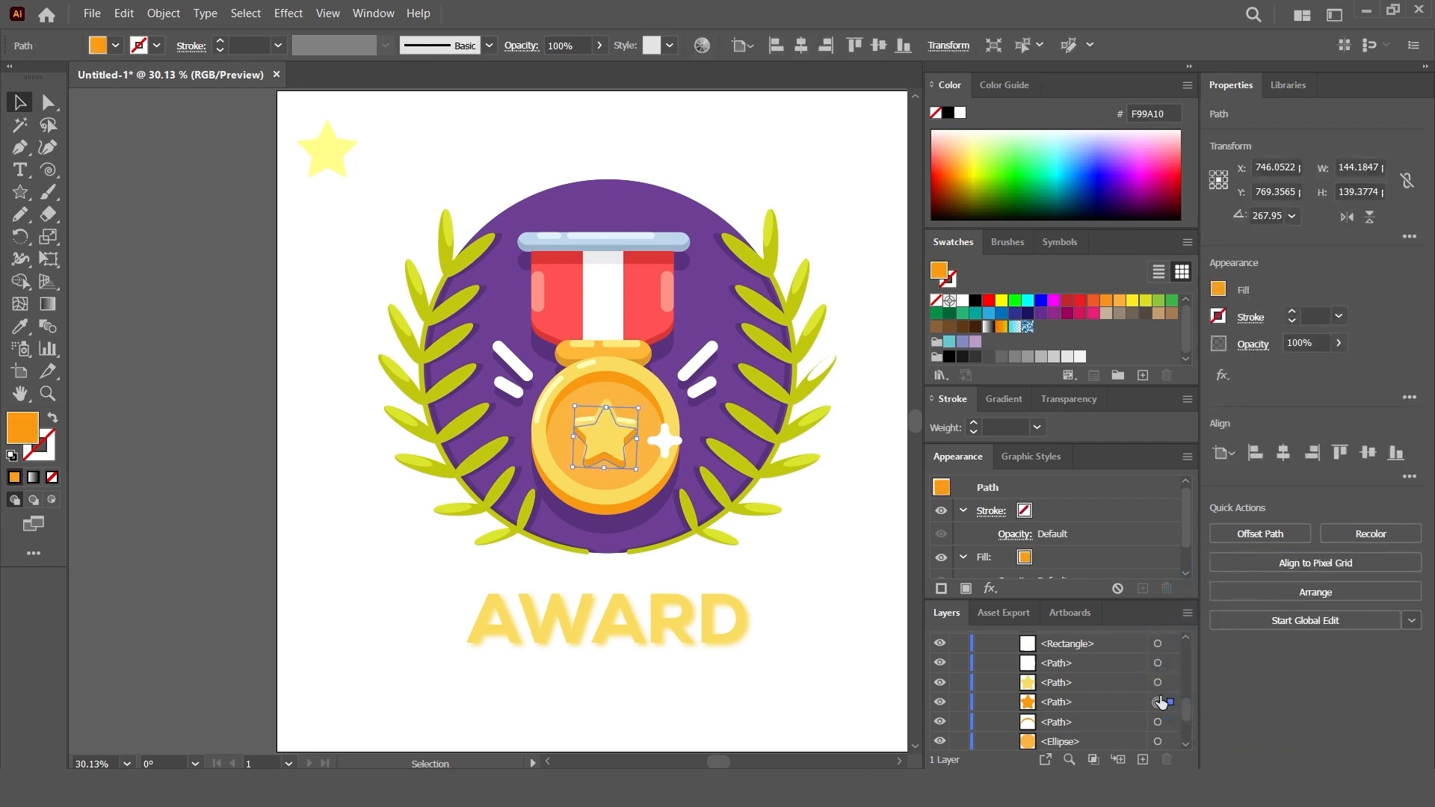
pyautogui.click(1159, 722)
pyautogui.click(1158, 742)
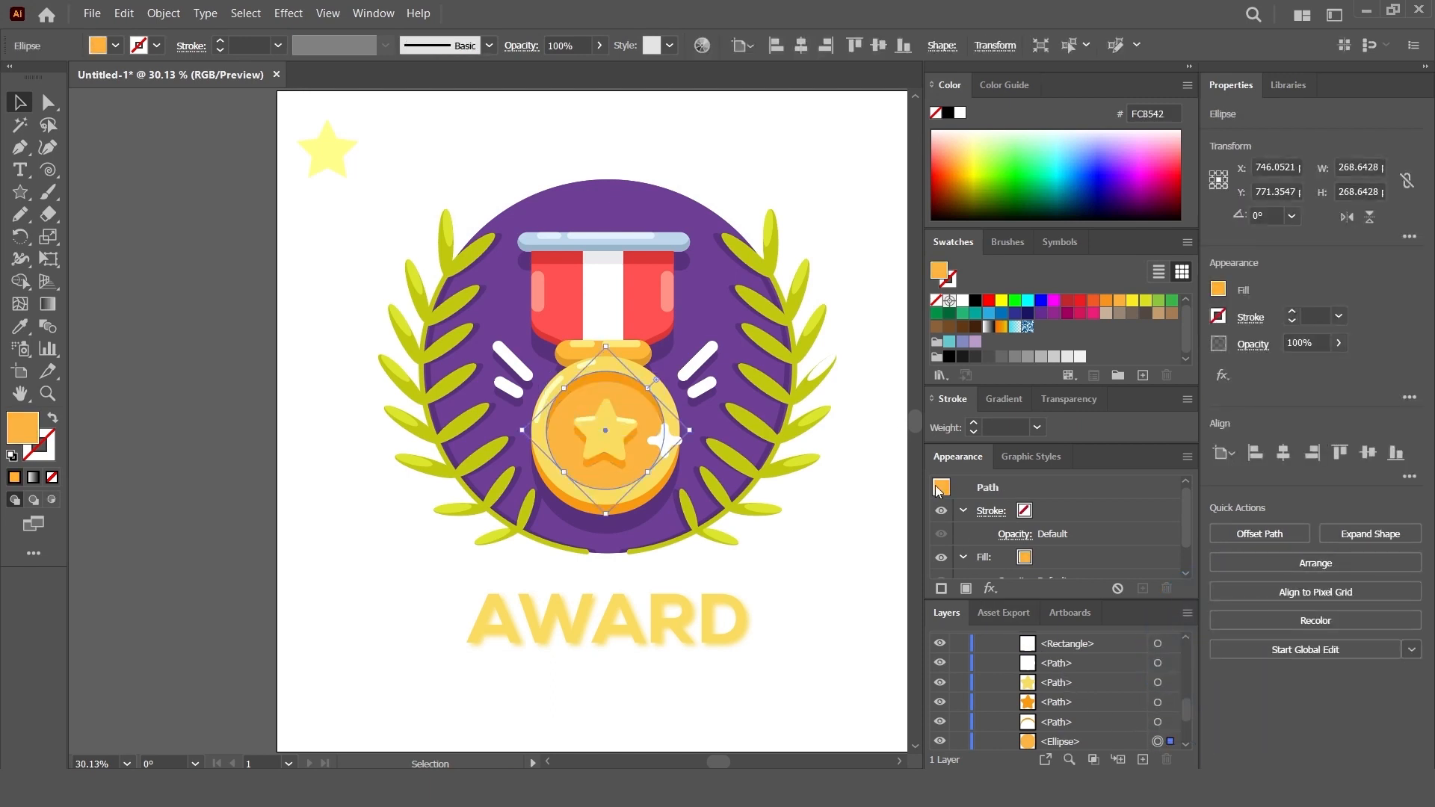
pyautogui.click(208, 378)
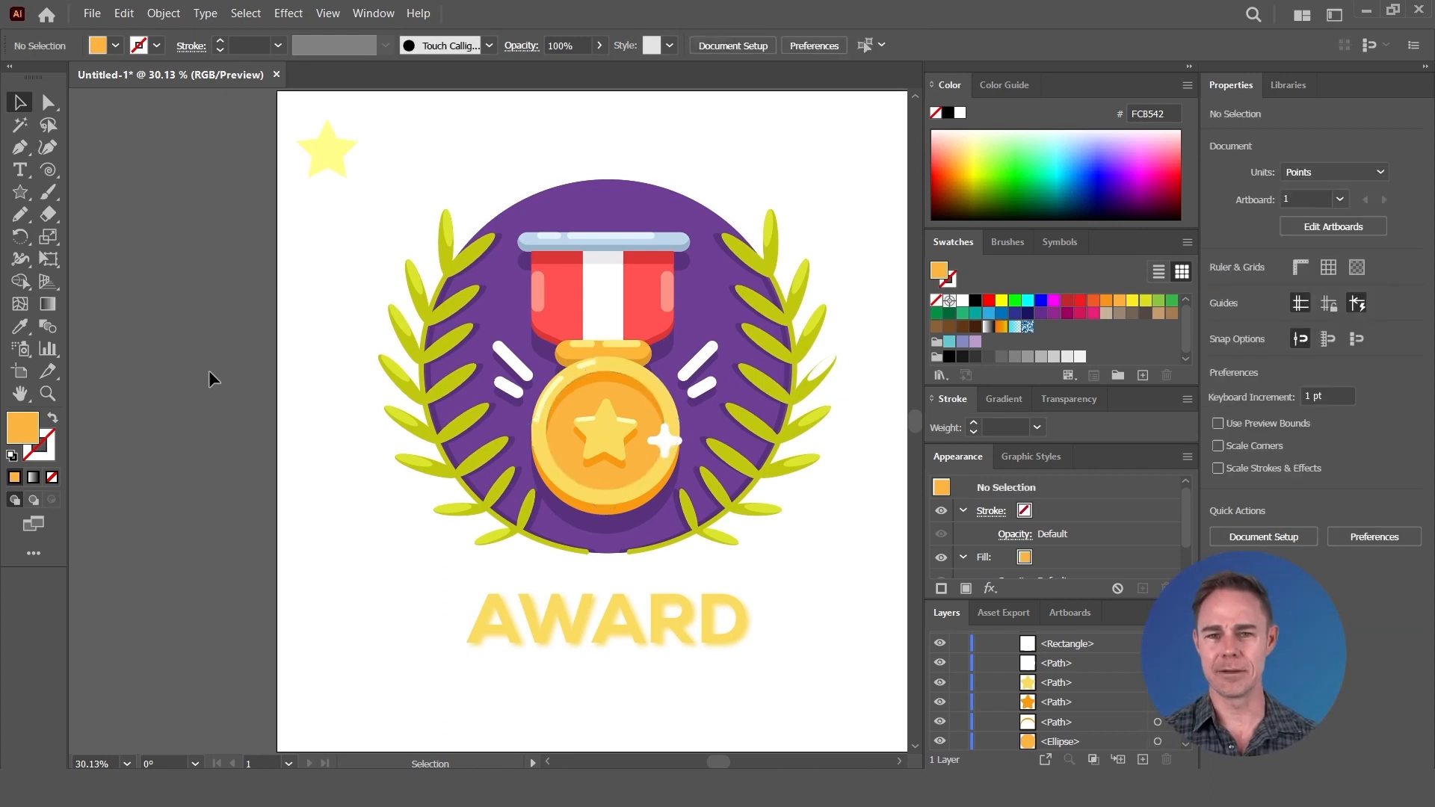
pyautogui.click(554, 411)
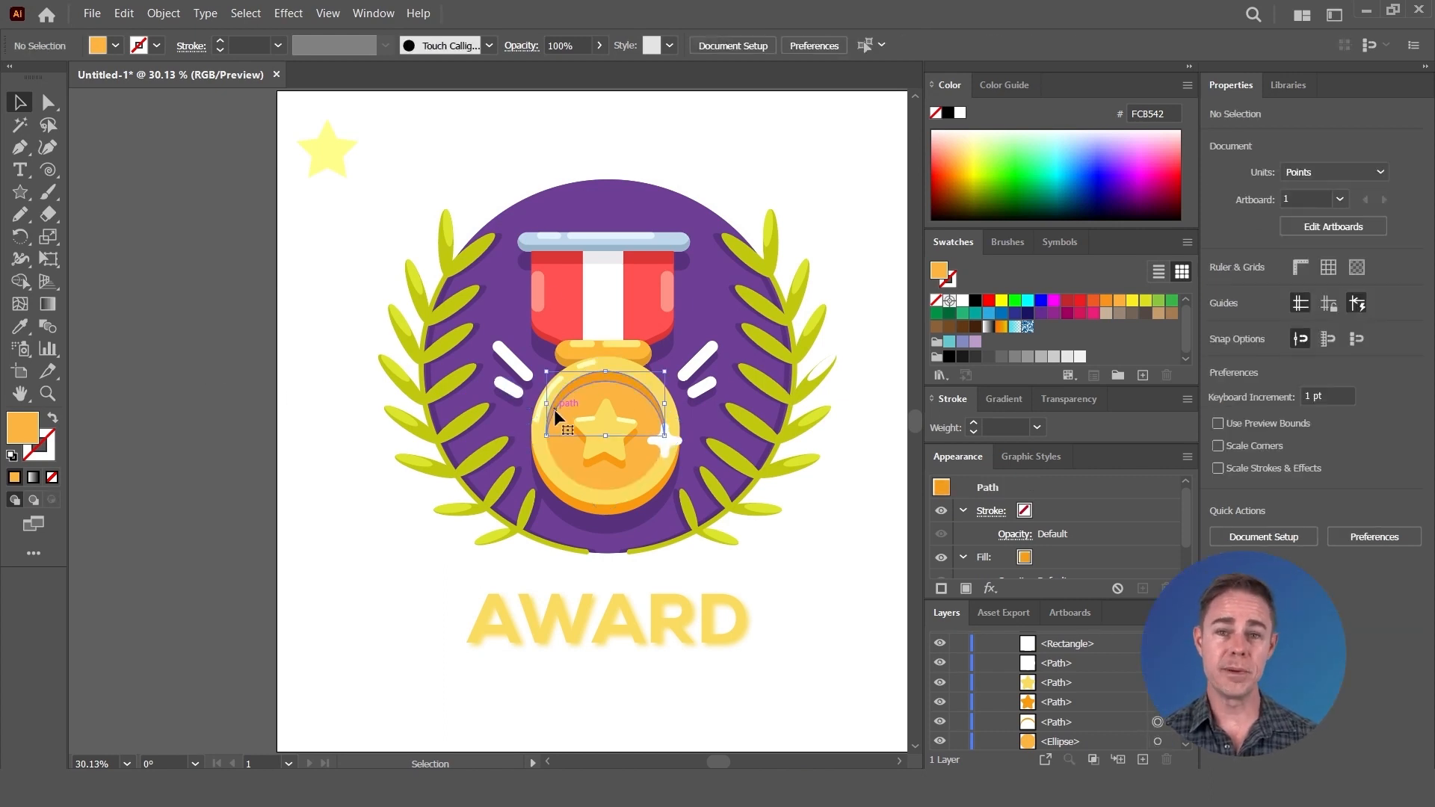
pyautogui.click(564, 273)
pyautogui.click(275, 299)
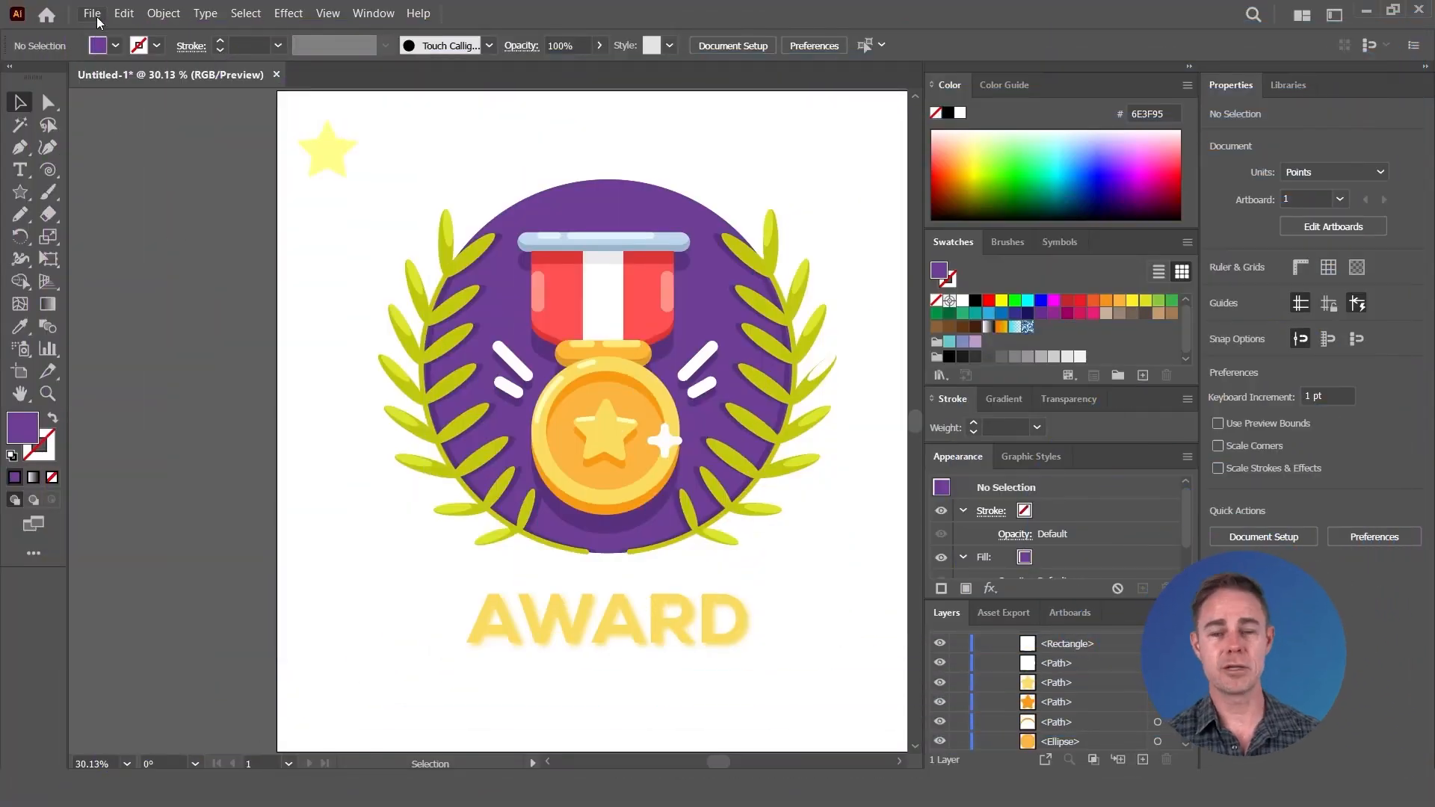
# - Save the document as "Award" in Adobe Illustrator (*.AI) format in the Creative Cloud Files folder
pyautogui.click(93, 13)
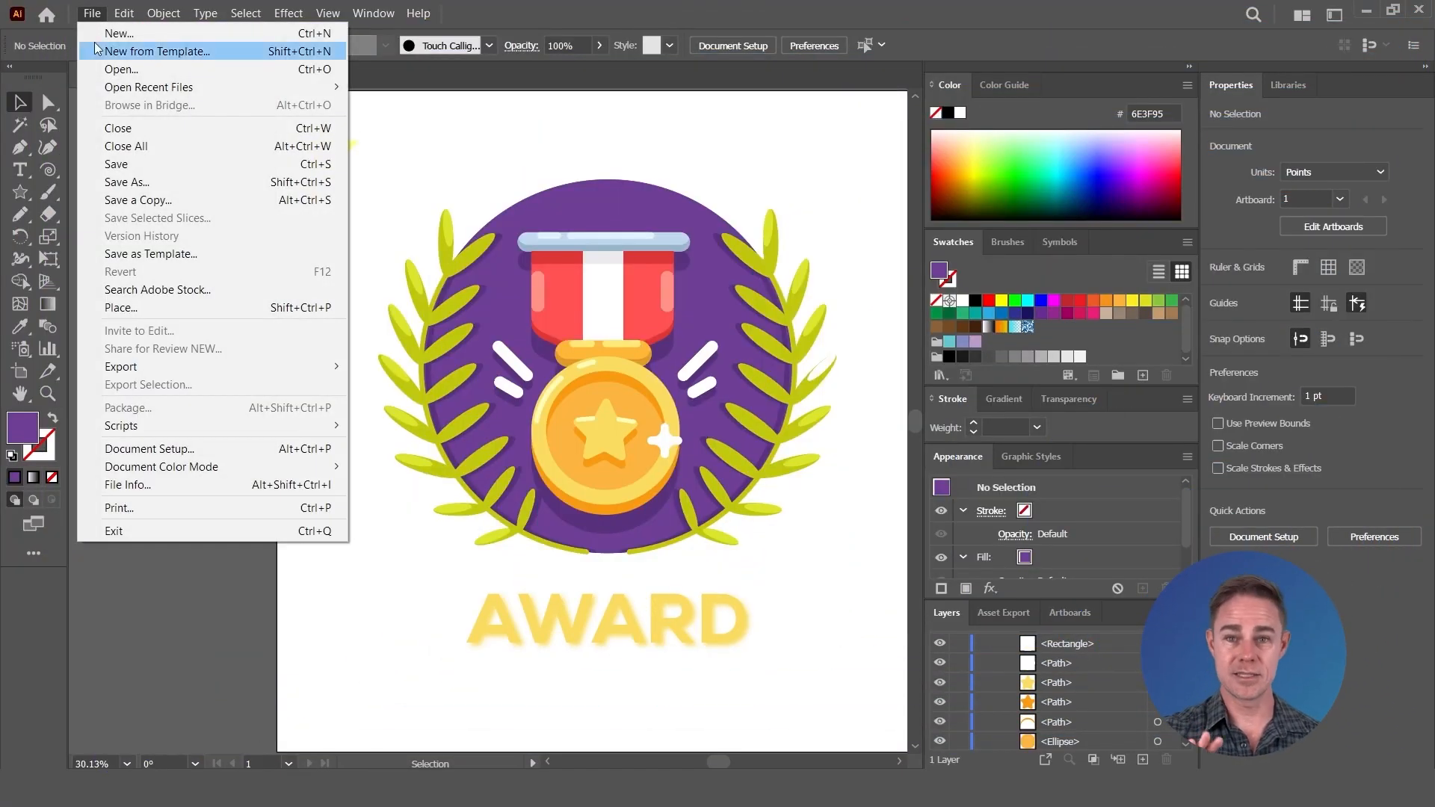
pyautogui.click(103, 182)
pyautogui.click(224, 601)
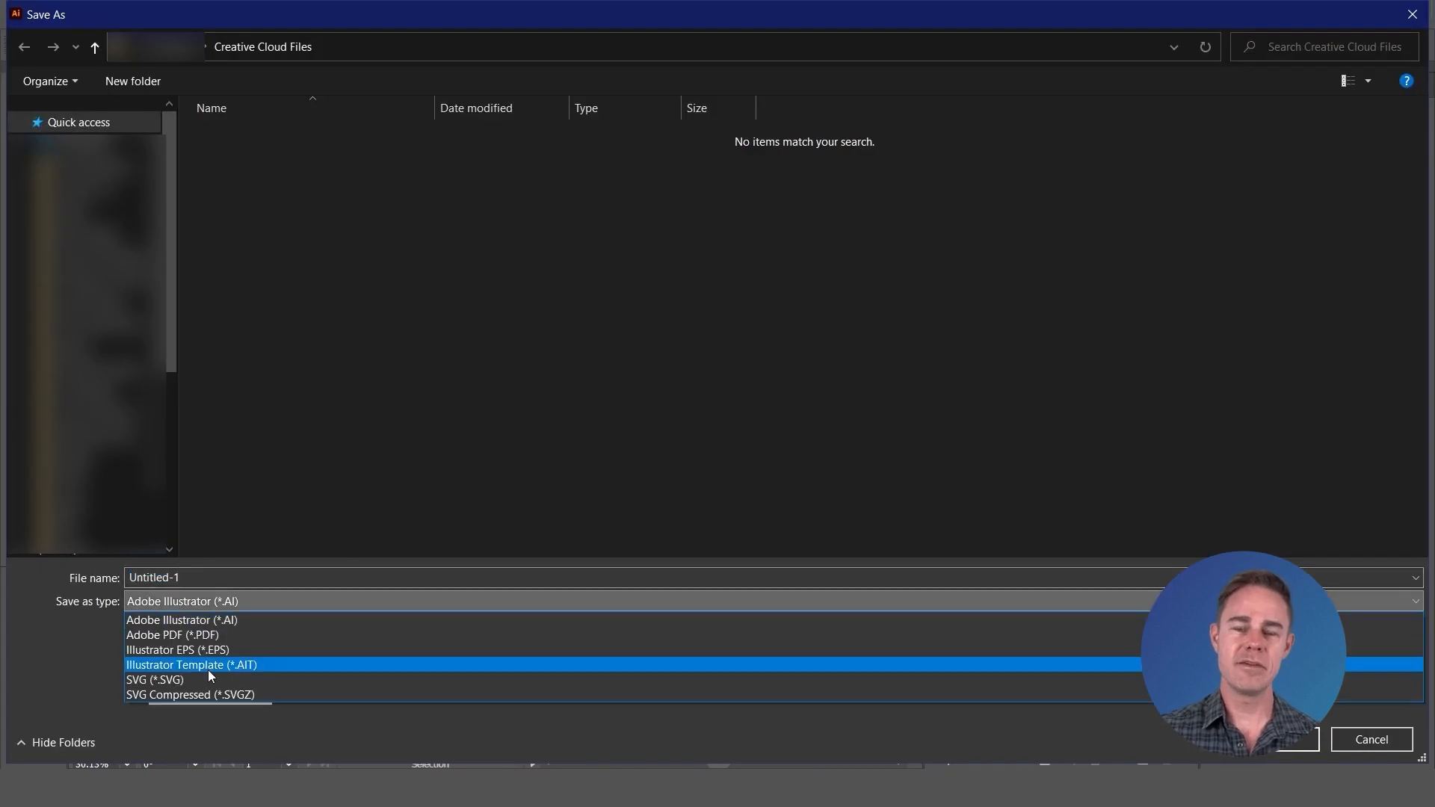
pyautogui.click(205, 590)
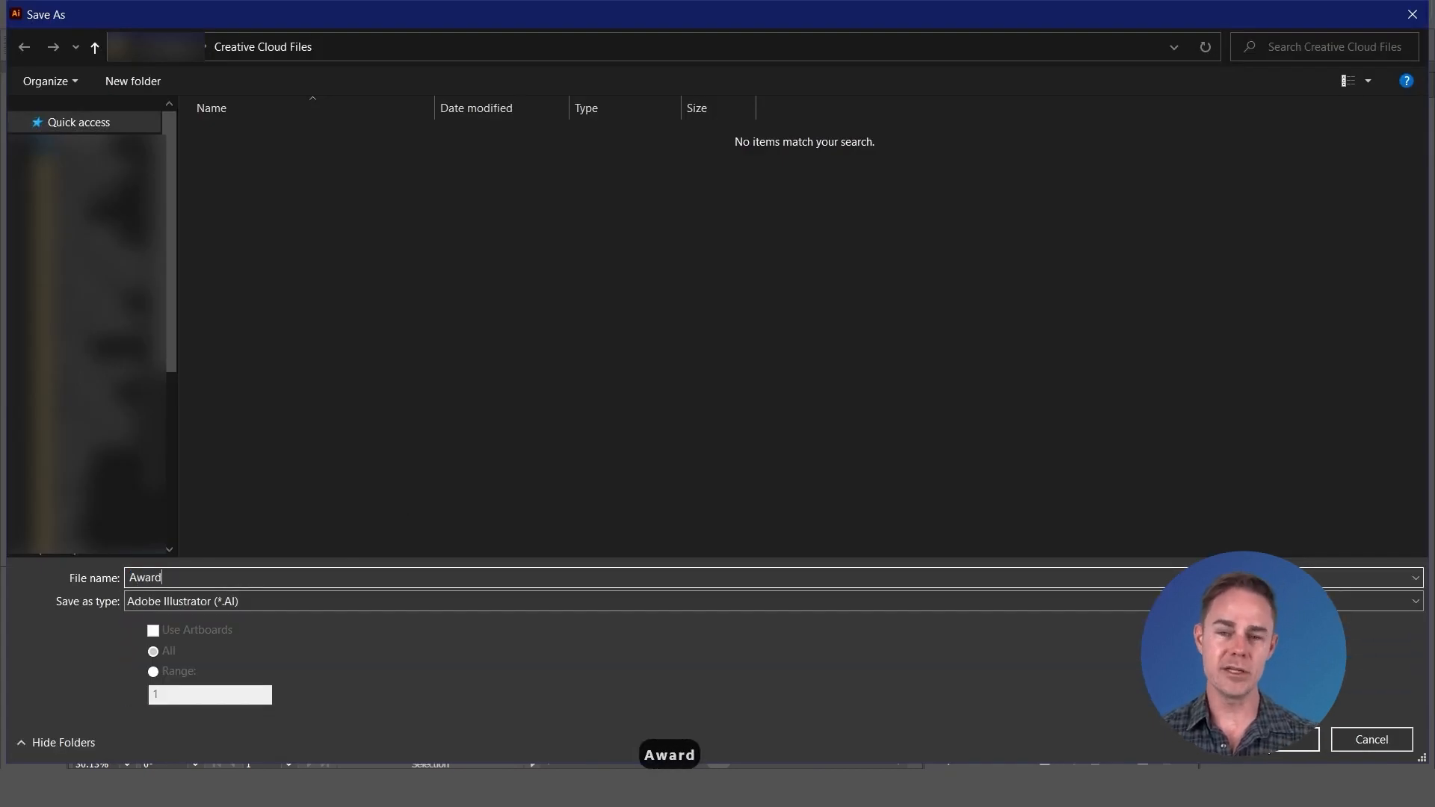
pyautogui.press('Return')
pyautogui.press('Return')
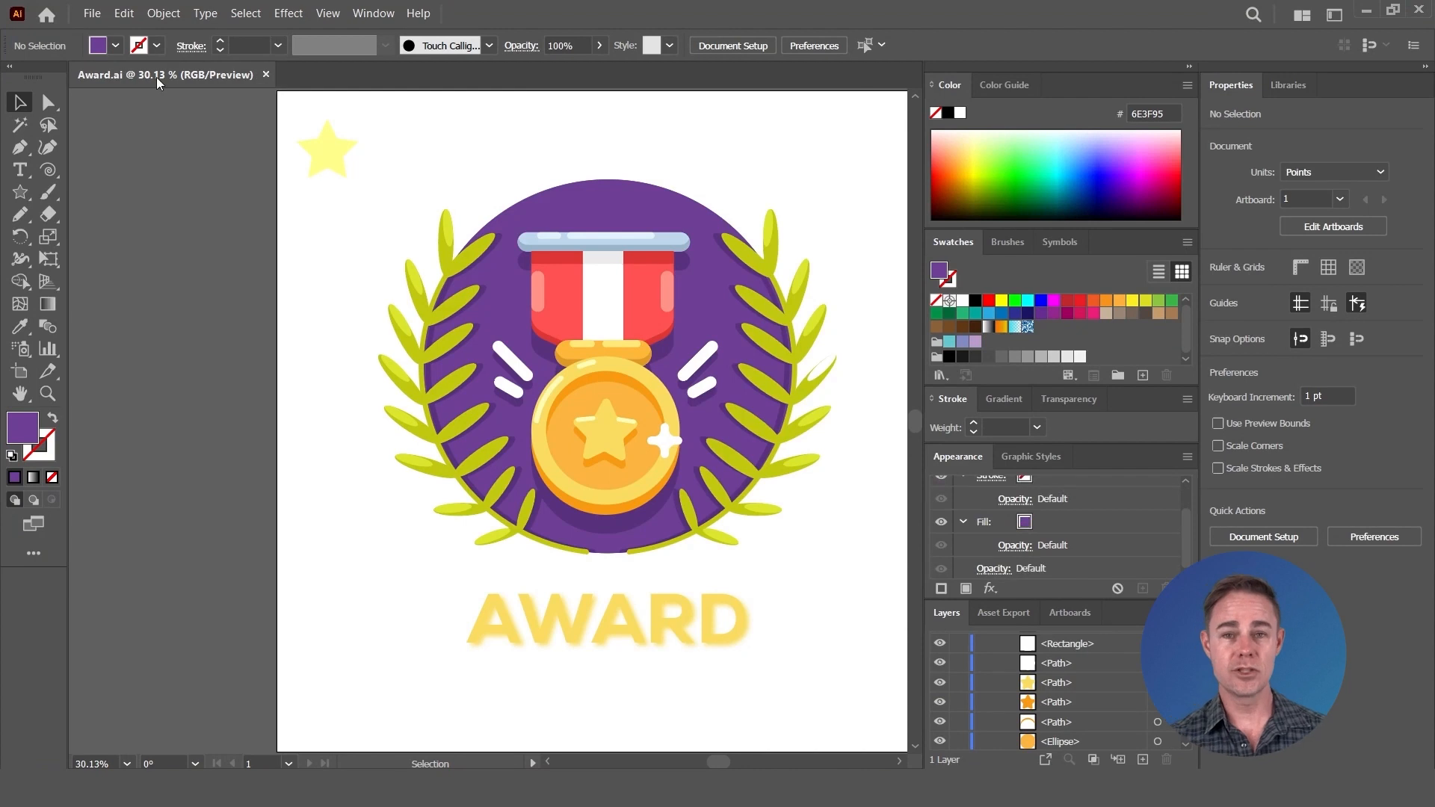
# - Examine the file formats offered by Export As for the document, and leave without exporting
pyautogui.click(92, 13)
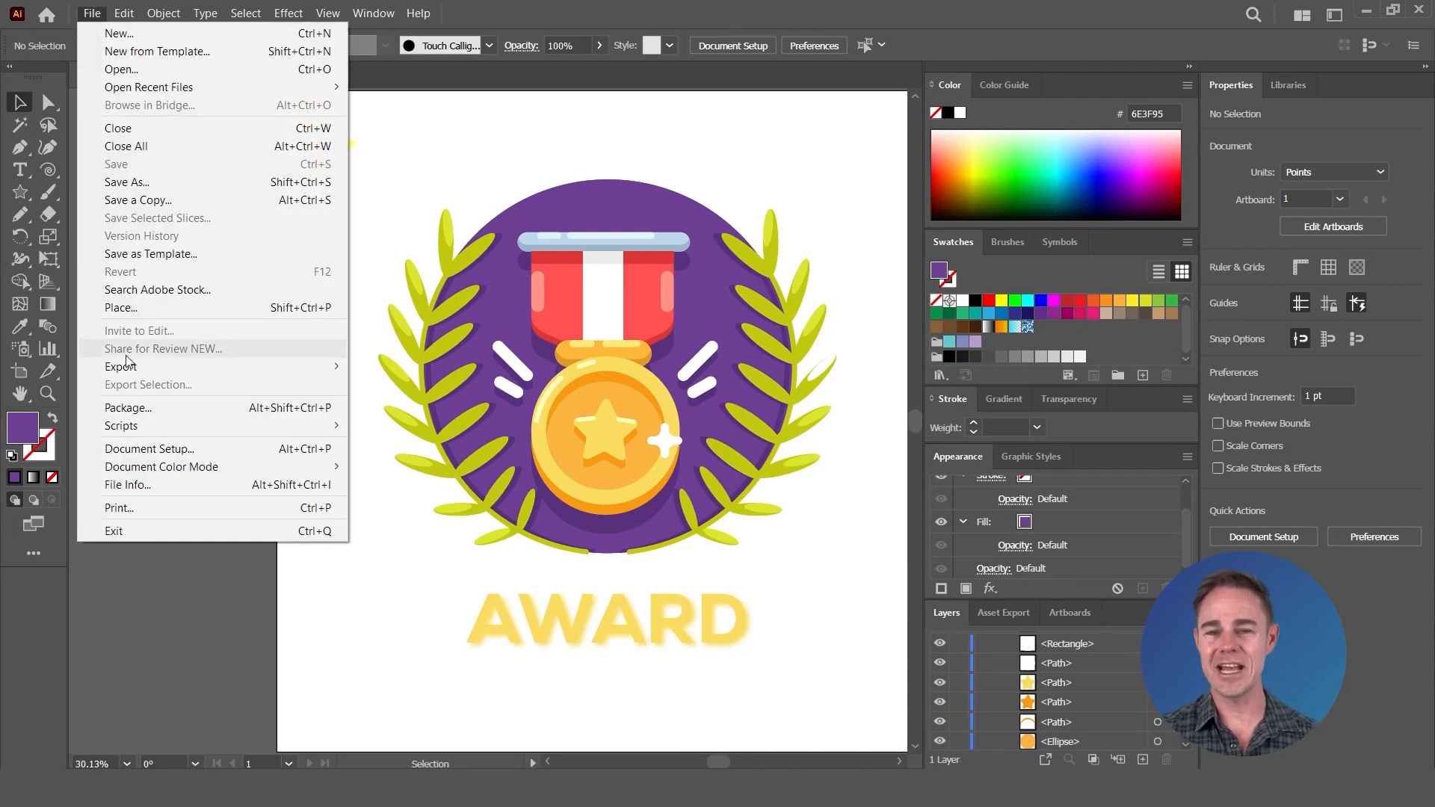
pyautogui.moveTo(128, 369)
pyautogui.click(372, 385)
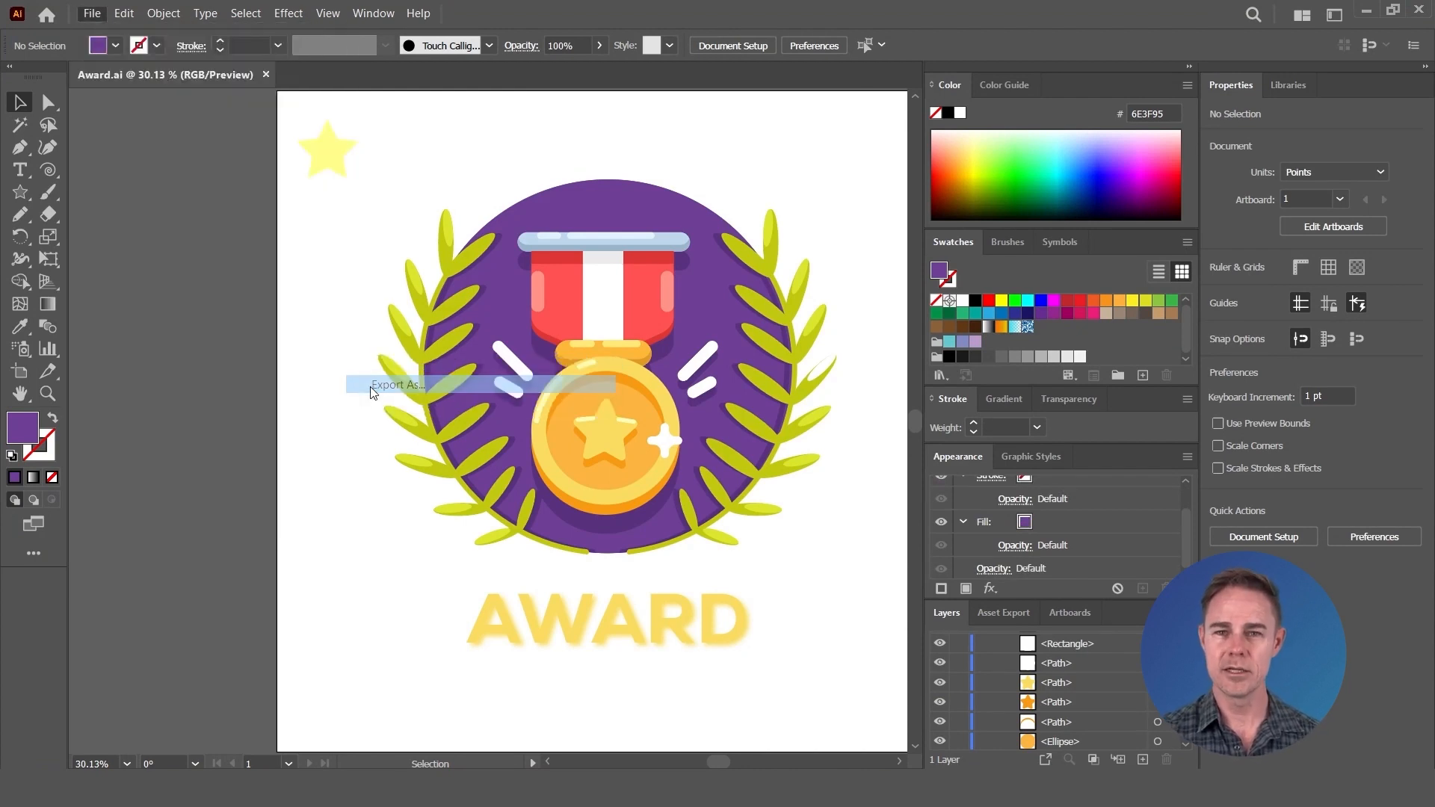
pyautogui.click(179, 582)
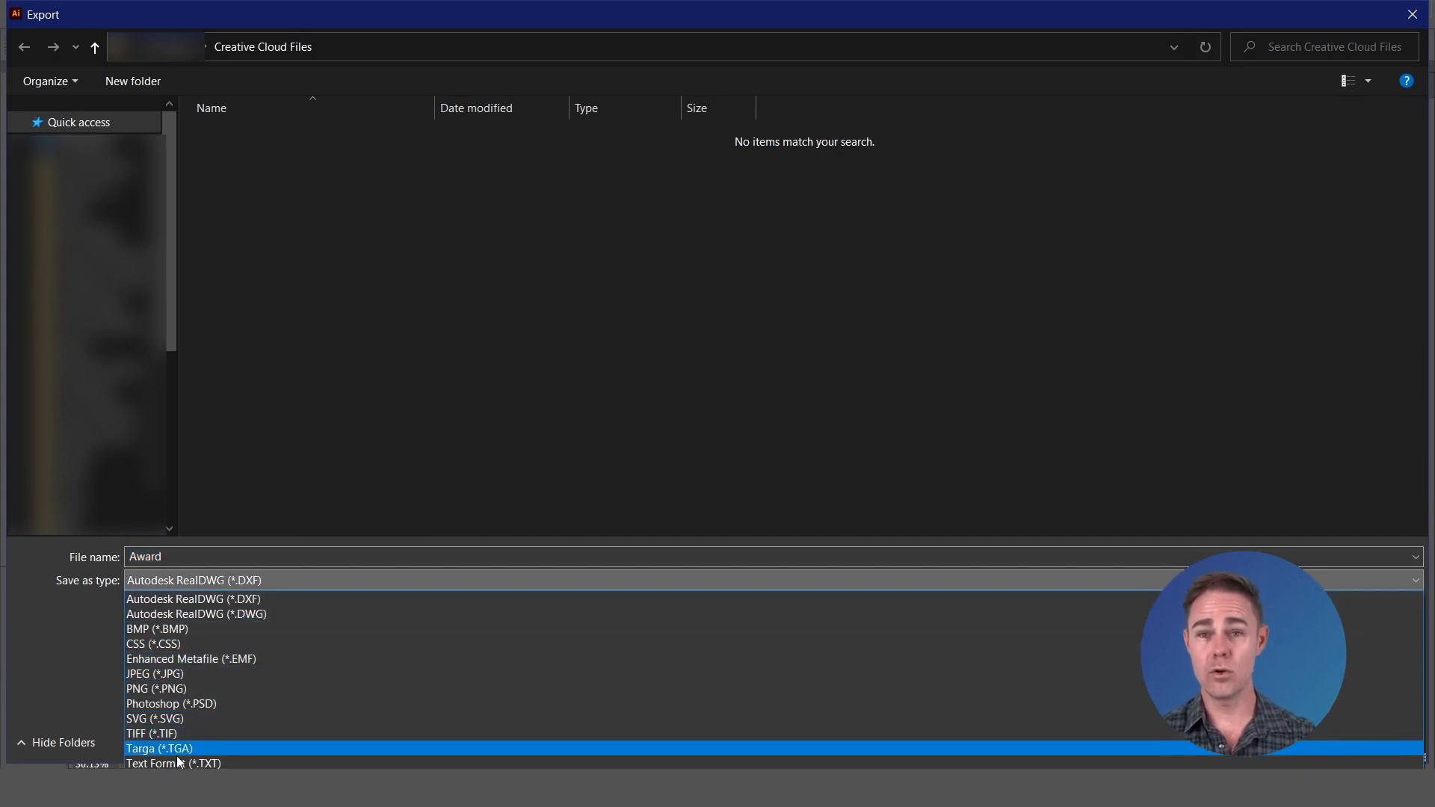
pyautogui.press('Escape')
pyautogui.press('Escape')
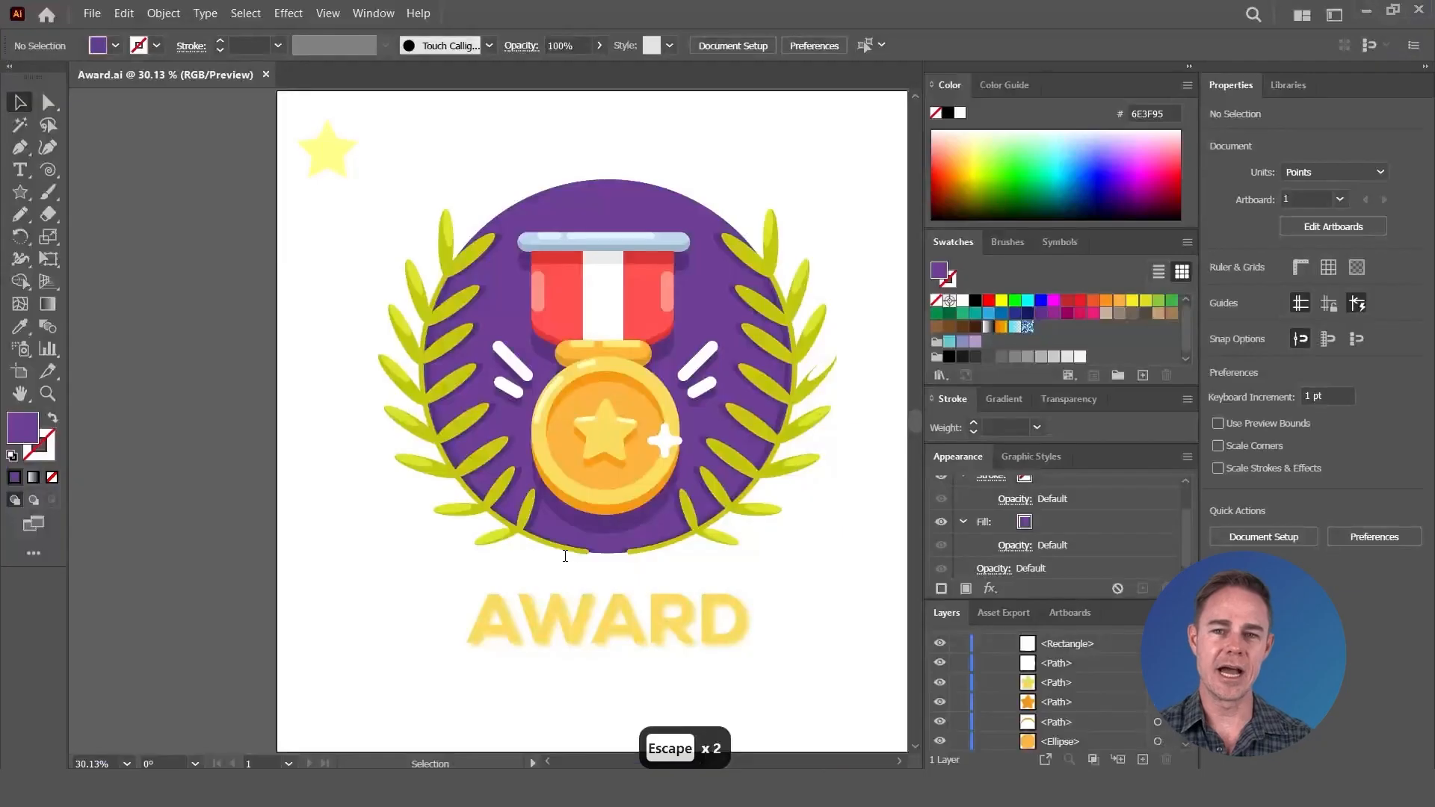
# - Export Artboard 1 for screens as a PNG at 1x scale to the Creative Cloud Files folder
pyautogui.click(90, 14)
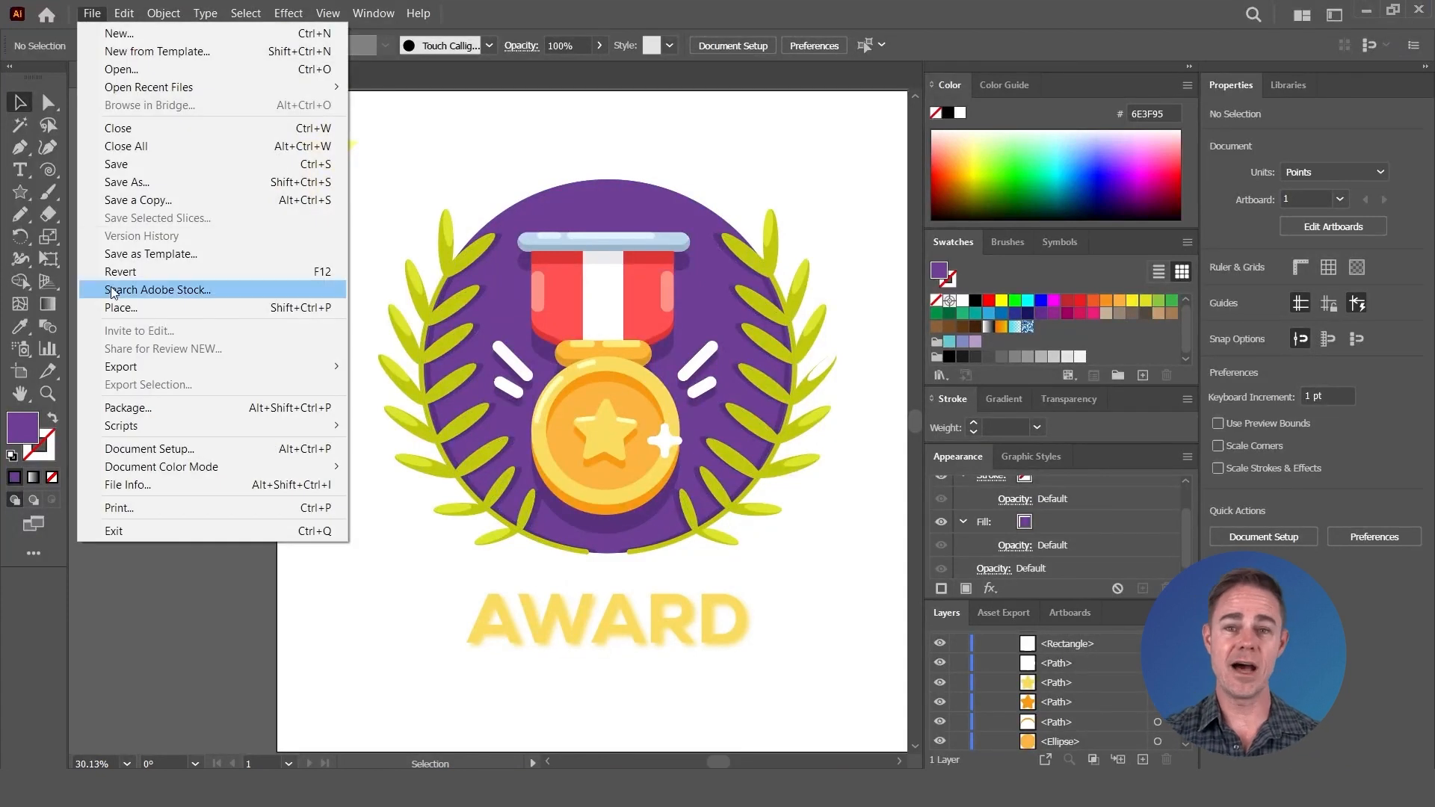
pyautogui.moveTo(120, 367)
pyautogui.click(483, 368)
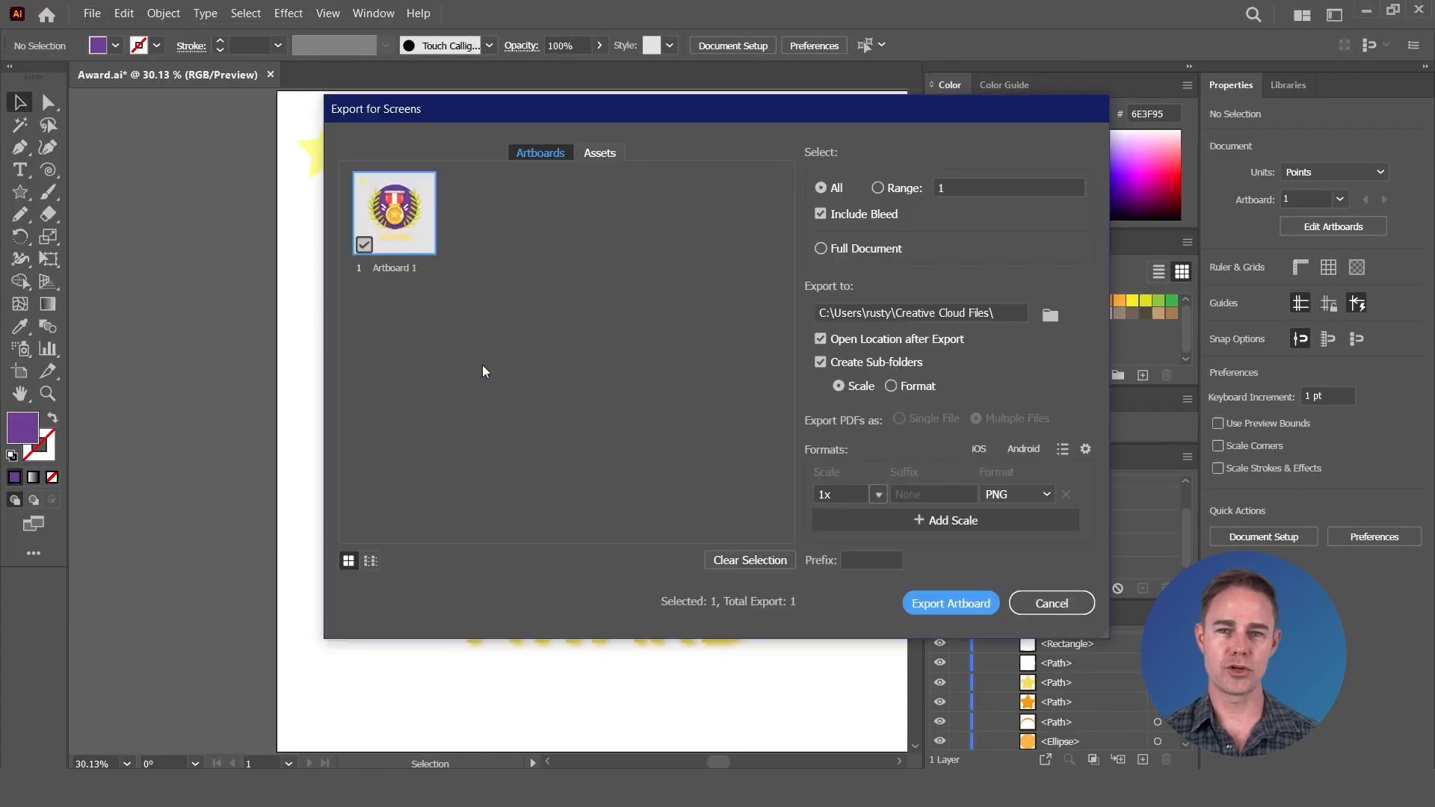
pyautogui.click(1015, 500)
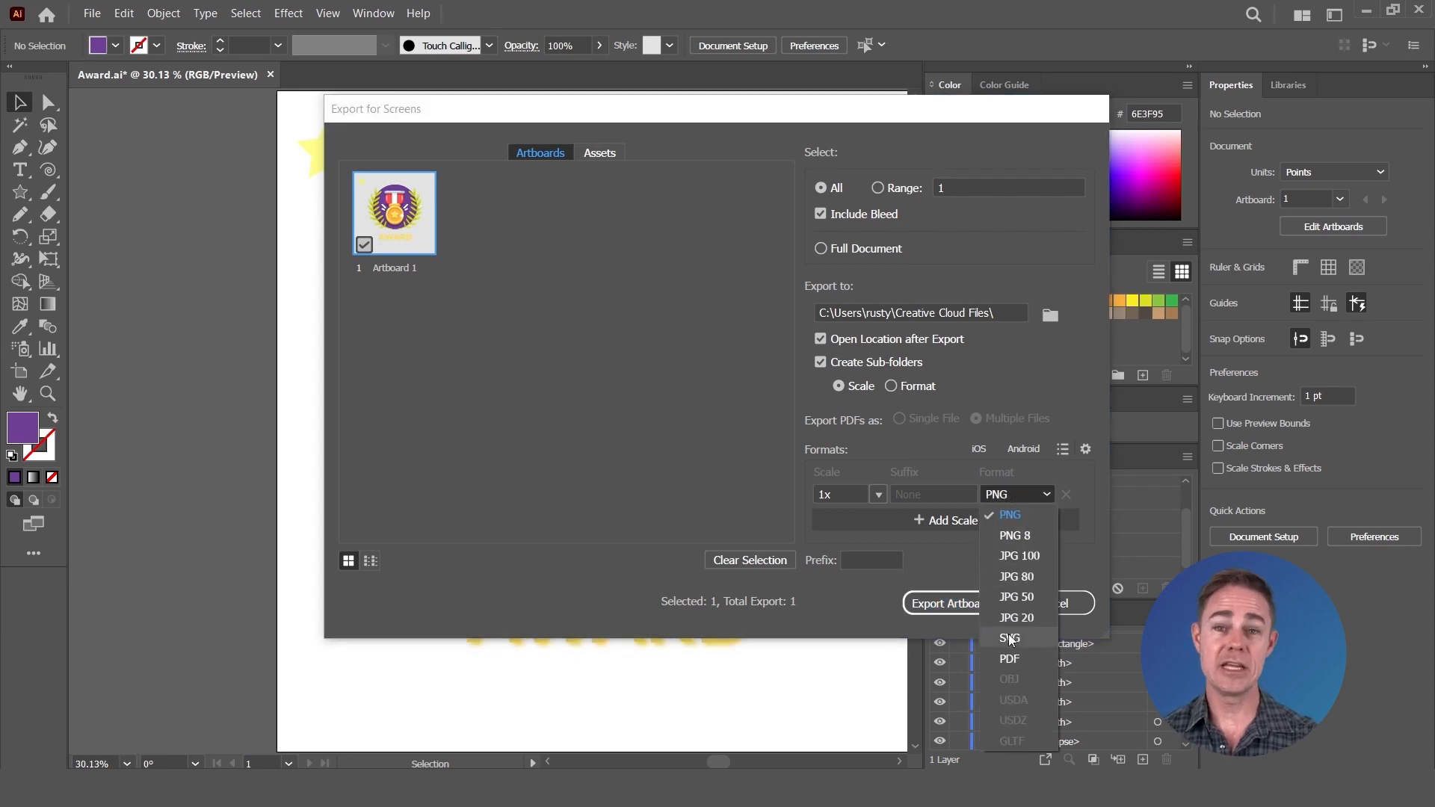
pyautogui.click(869, 611)
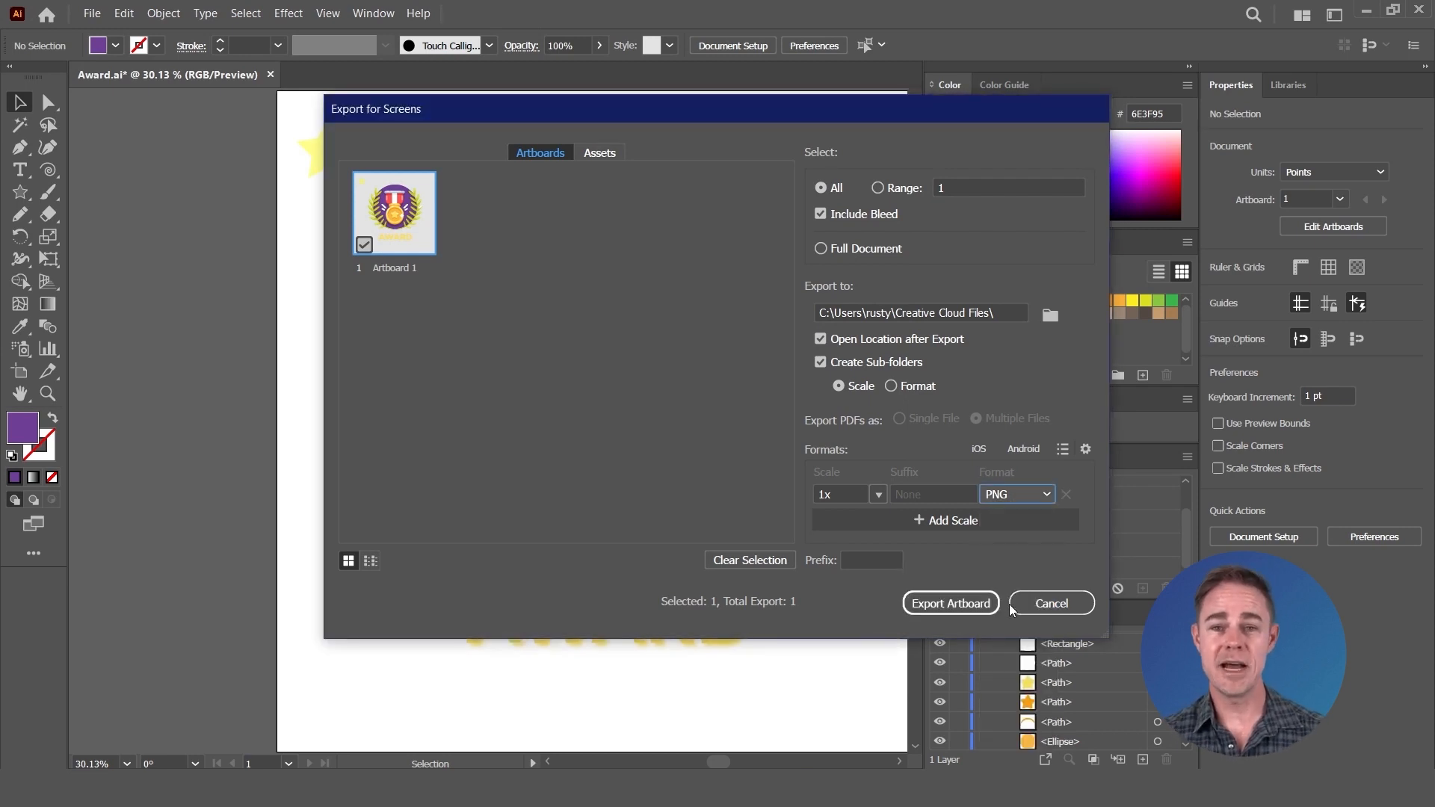
pyautogui.click(951, 603)
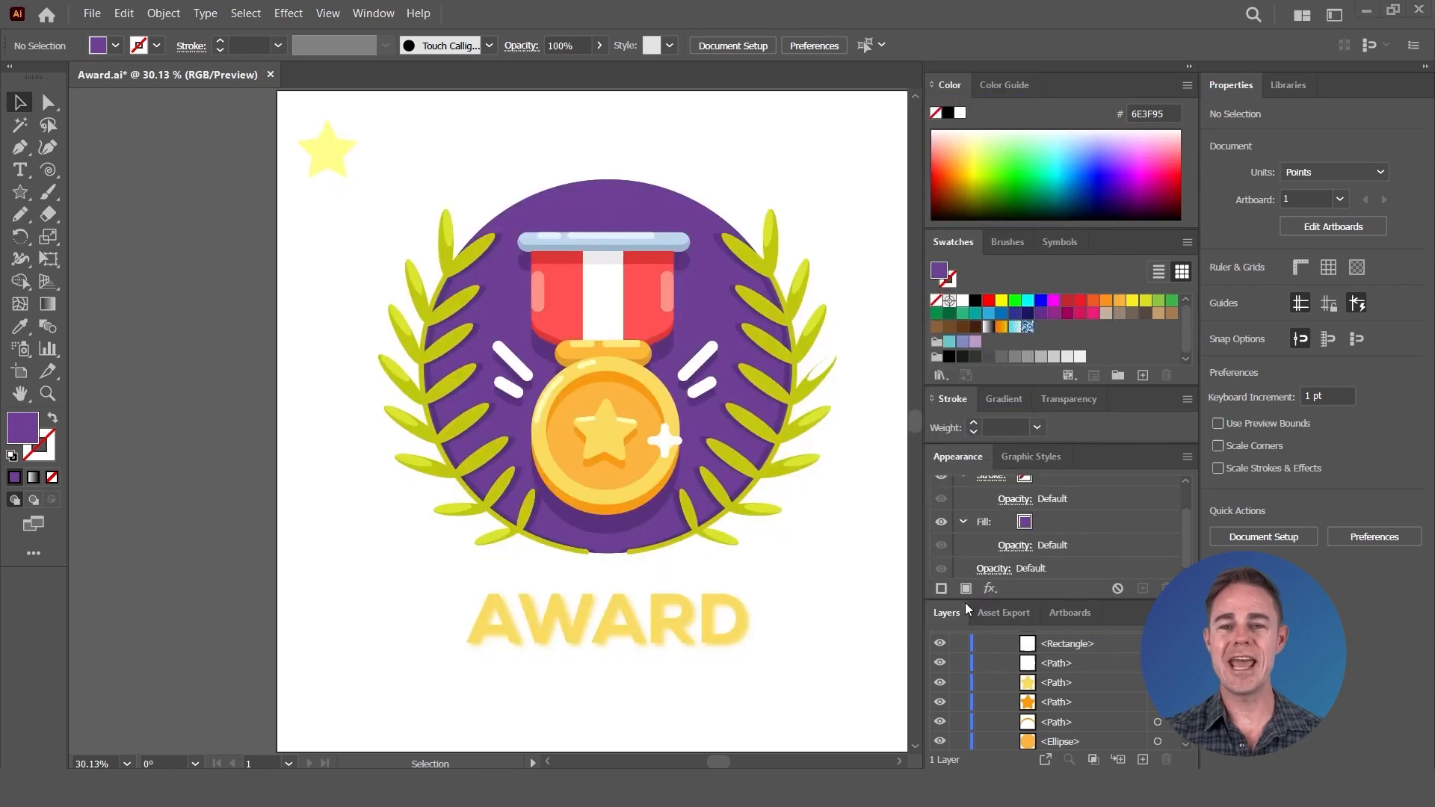